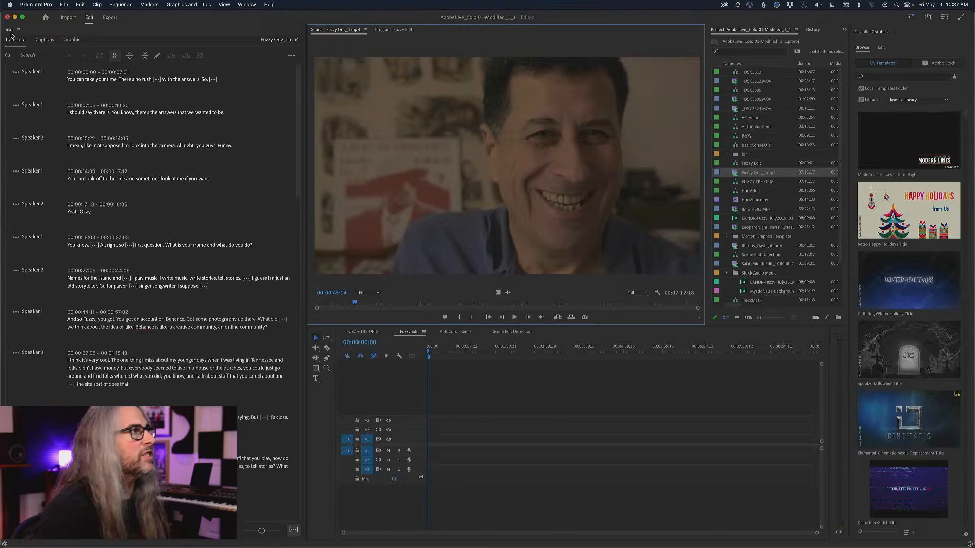
pyautogui.click(246, 4)
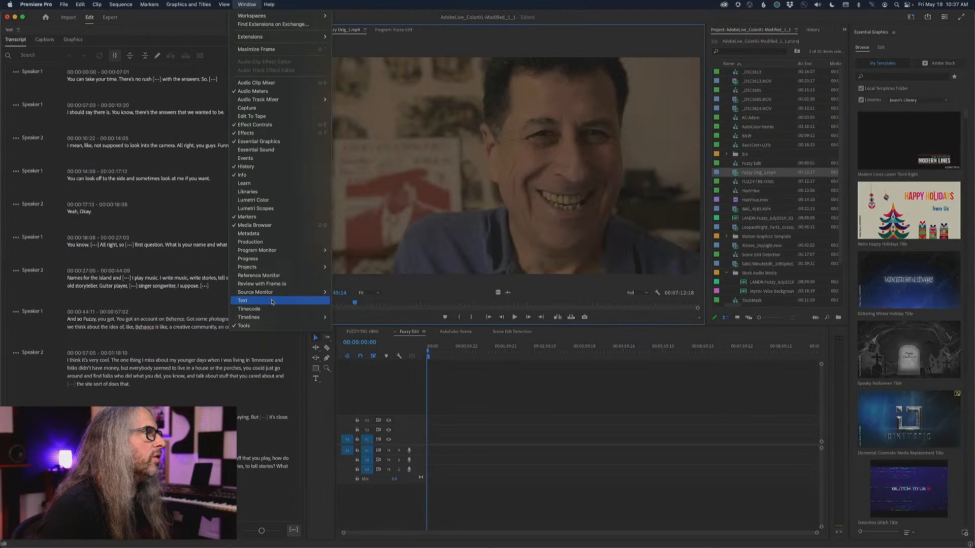
pyautogui.click(240, 4)
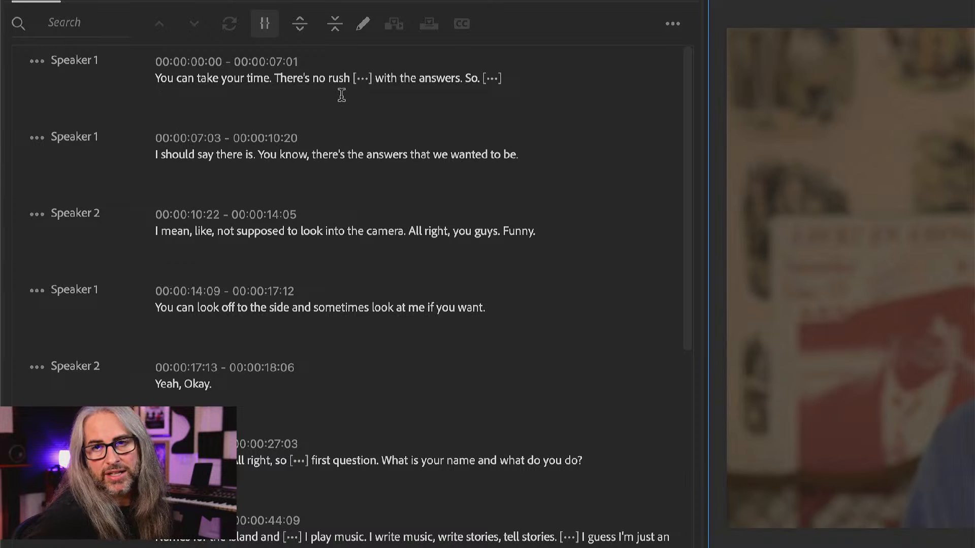
# Play the interview clip from the transcript's opening line and from the first Speaker 2 line to hear both speakers.
pyautogui.click(161, 78)
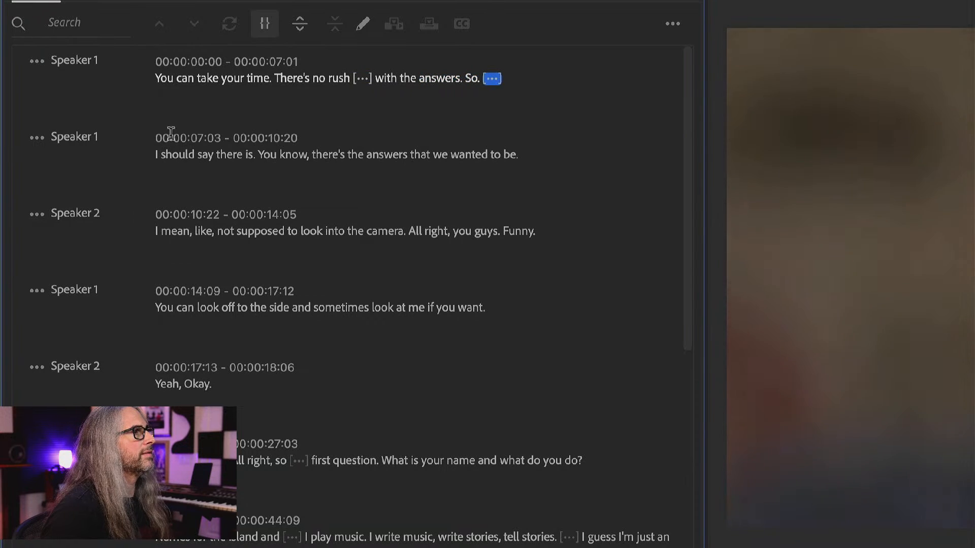
pyautogui.click(156, 232)
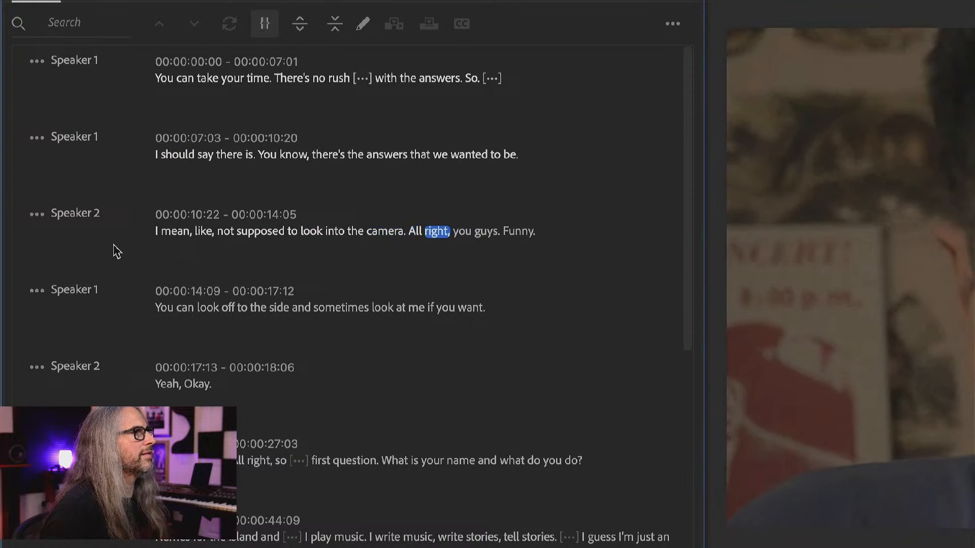
pyautogui.press('space')
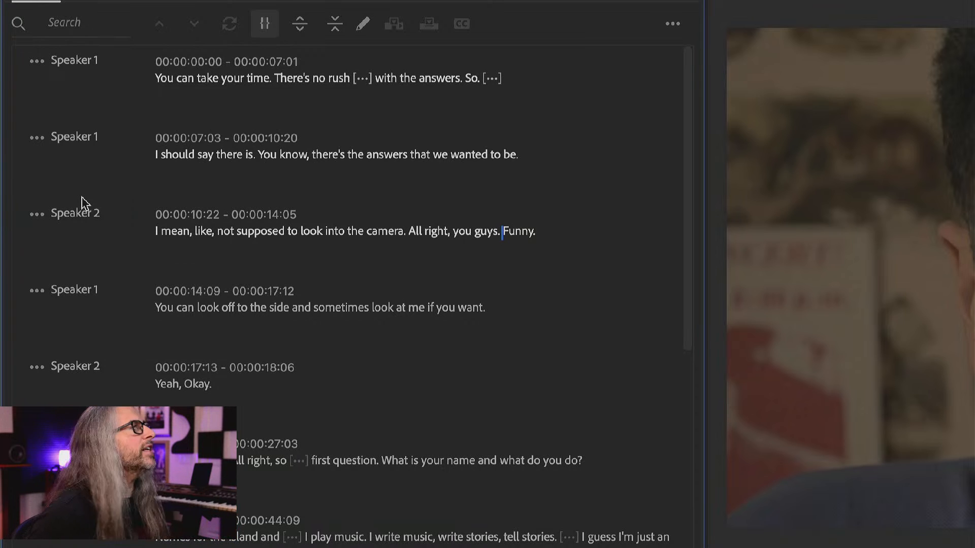
# Rename Speaker 1 as Interviewer and Speaker 2 with the interviewee's name, and save the speaker names.
pyautogui.click(32, 69)
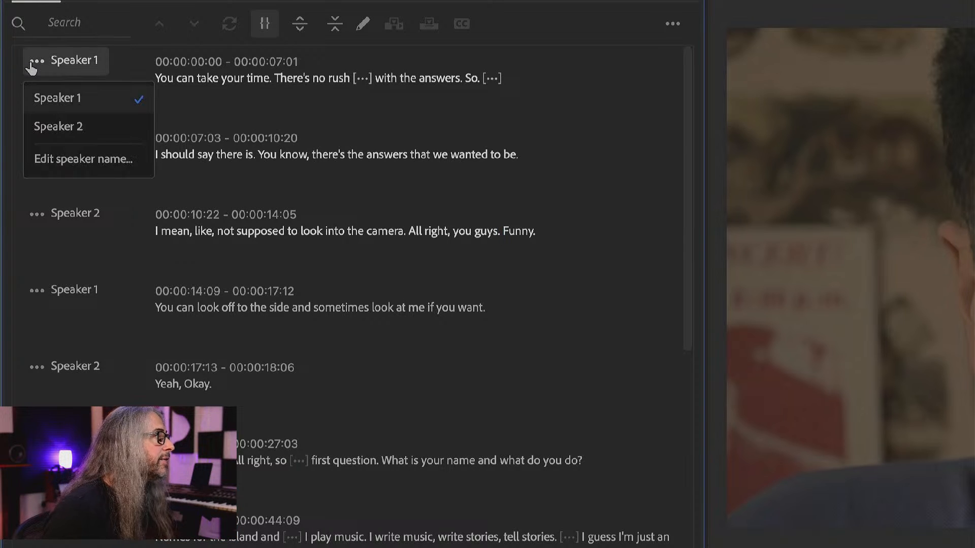
pyautogui.click(68, 158)
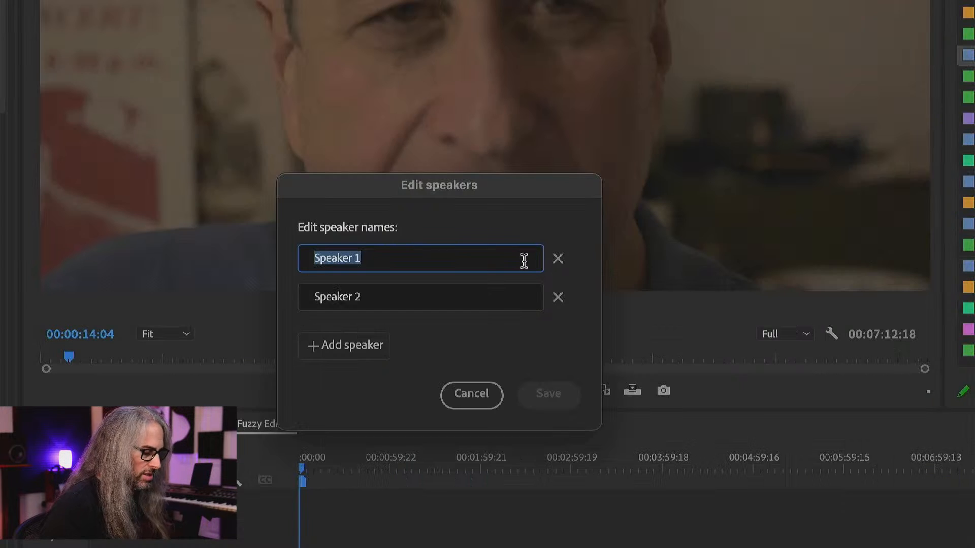
pyautogui.write('Jason')
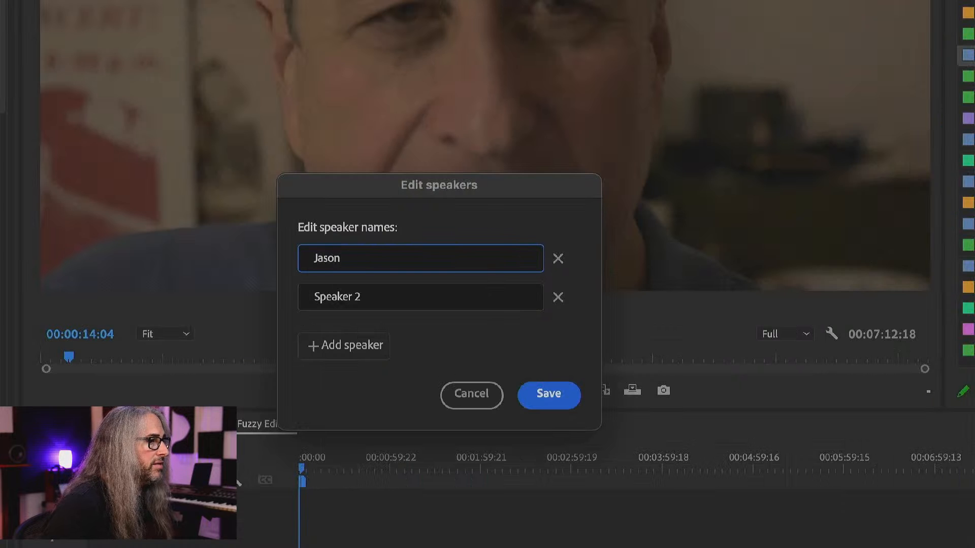
pyautogui.write('-Interviewer')
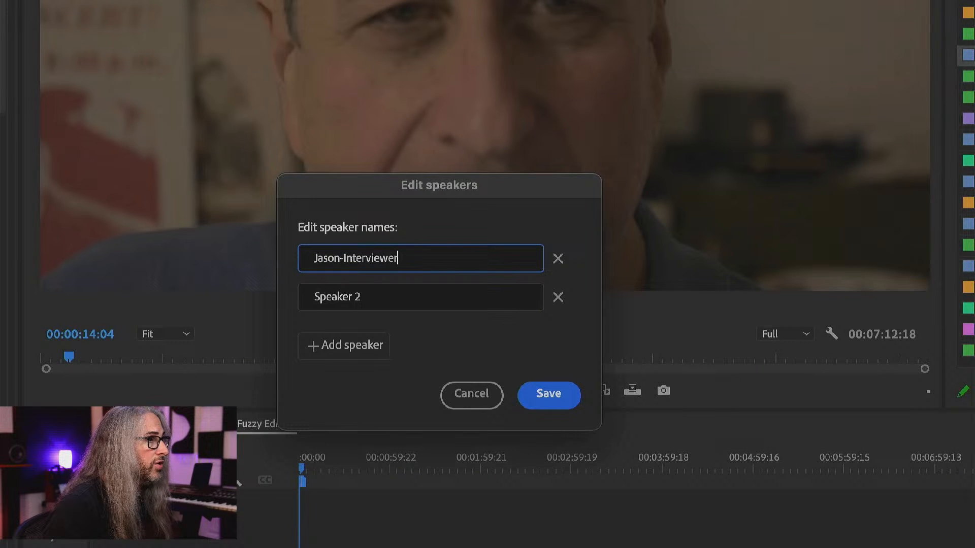
pyautogui.moveTo(398, 293); pyautogui.dragTo(294, 300)
pyautogui.write('Fuzzy')
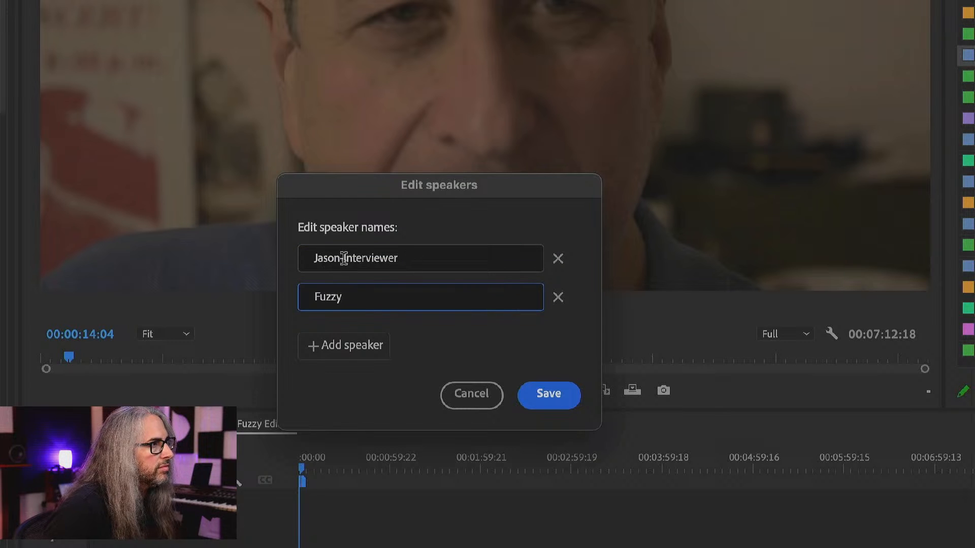
pyautogui.moveTo(343, 259); pyautogui.dragTo(296, 263)
pyautogui.press('BackSpace')
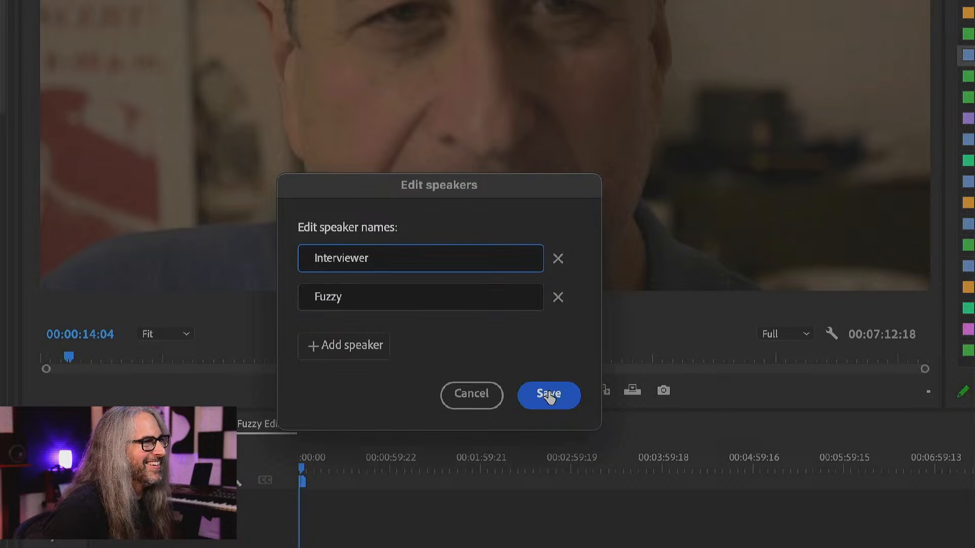
pyautogui.click(548, 396)
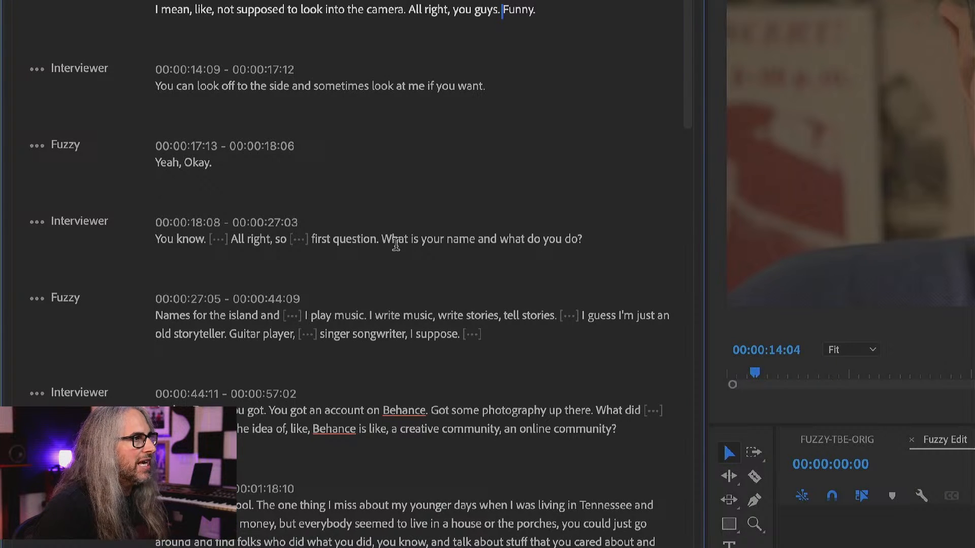
# Play the first question, select the complete answer from "Names for the island" to "singer songwriter, I suppose", and insert it into the Fuzzy Edit sequence.
pyautogui.click(380, 240)
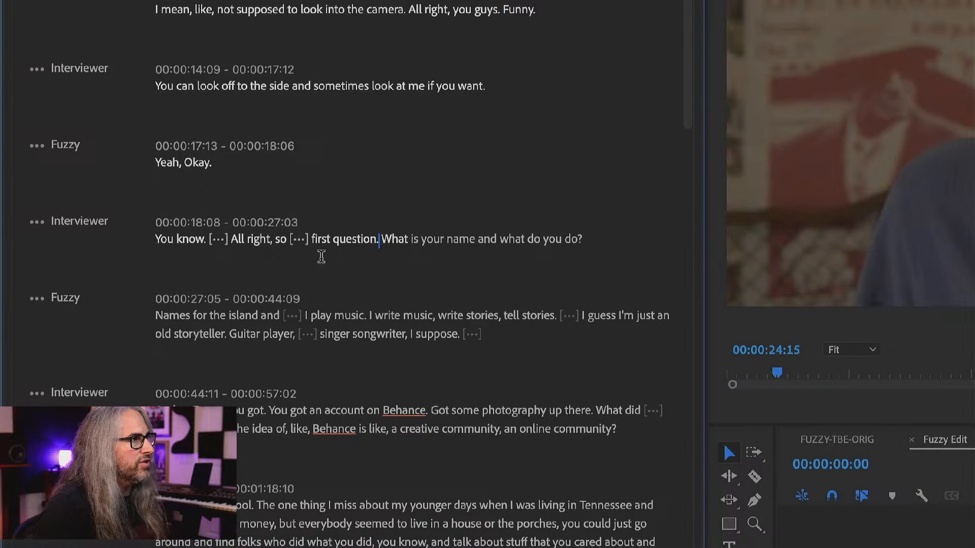
pyautogui.press('space')
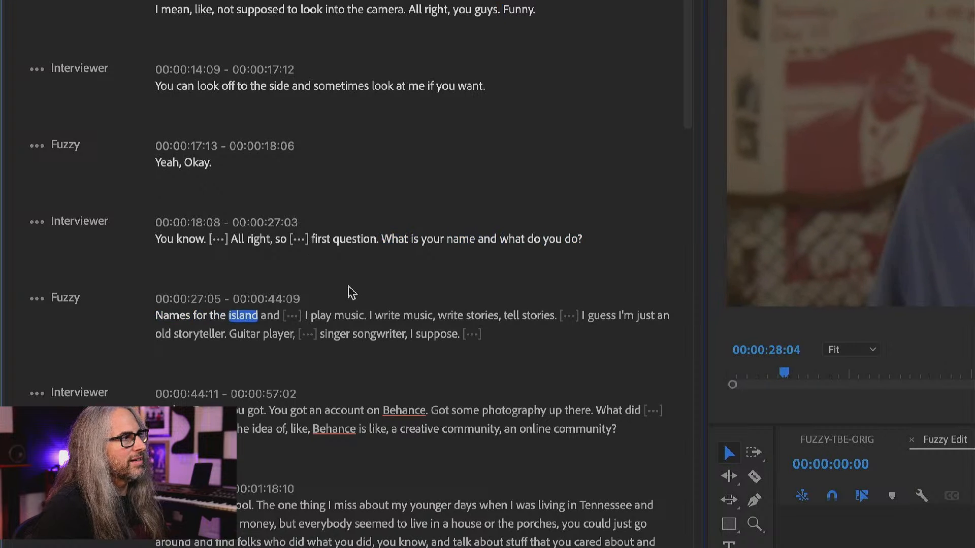
pyautogui.press('space')
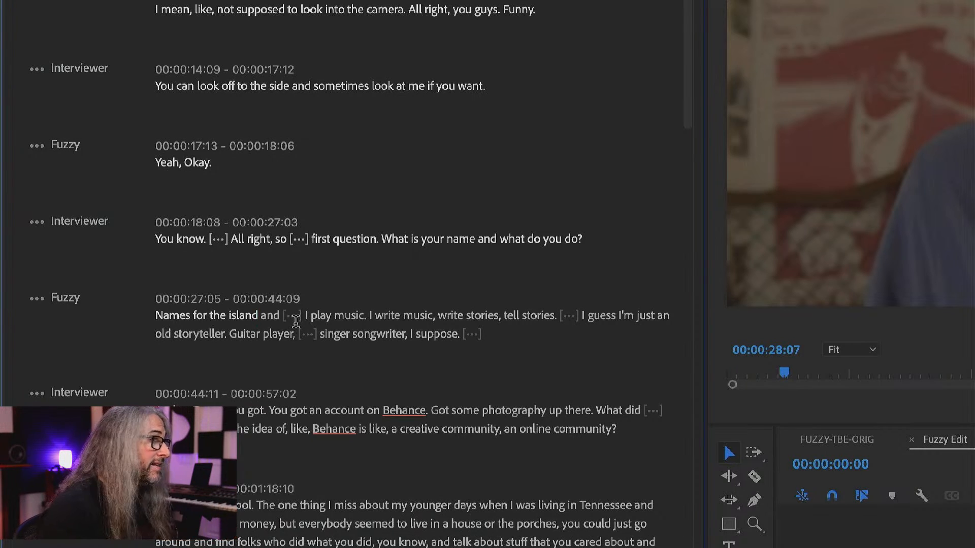
pyautogui.scroll(-5, 283, 401)
pyautogui.scroll(5, 283, 402)
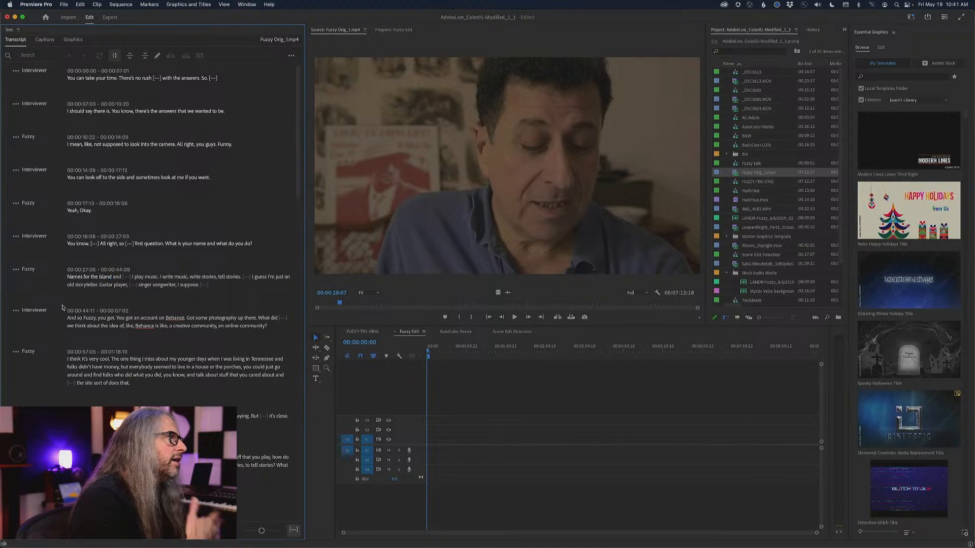
pyautogui.moveTo(66, 277); pyautogui.dragTo(217, 285)
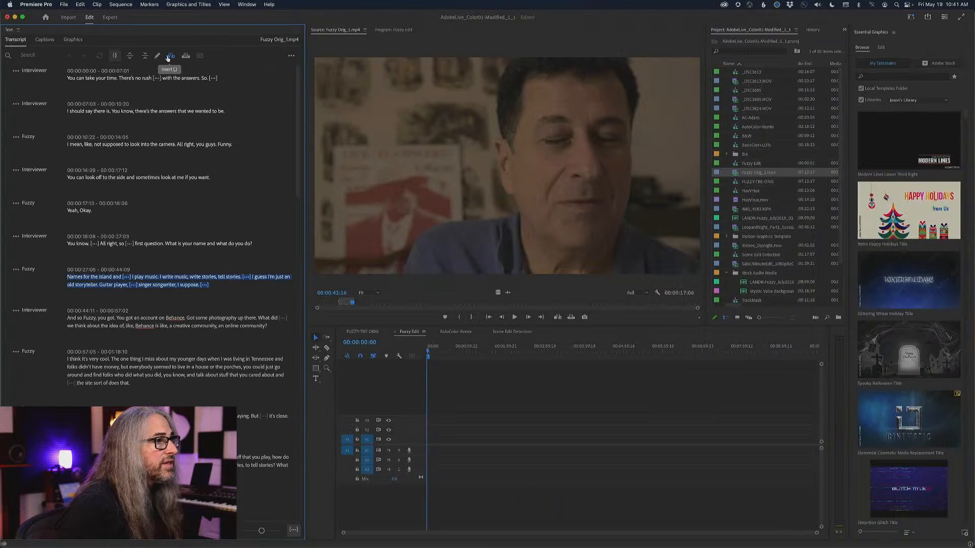
pyautogui.click(168, 57)
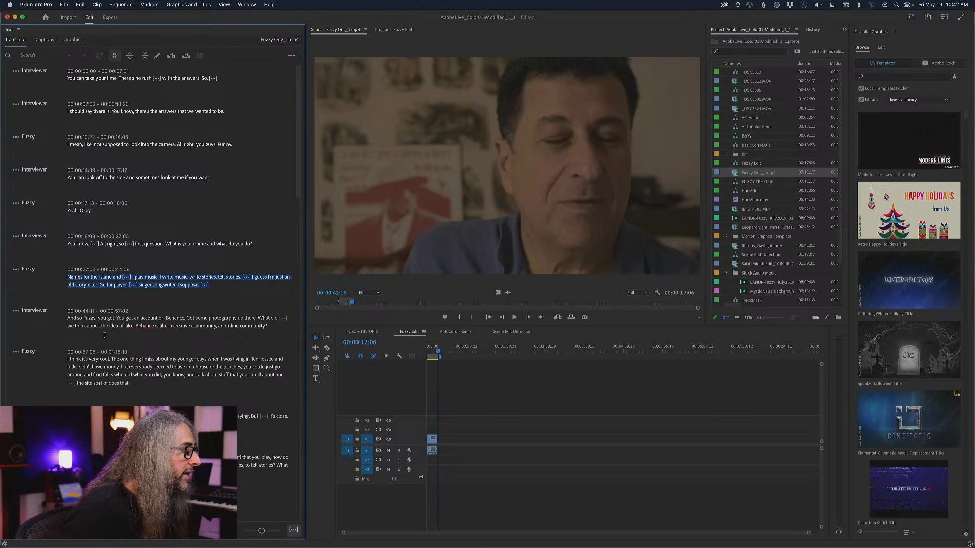
# Play the Behance question and insert the answer from "The one thing I miss" to "the site sort of does that" into the sequence.
pyautogui.click(70, 318)
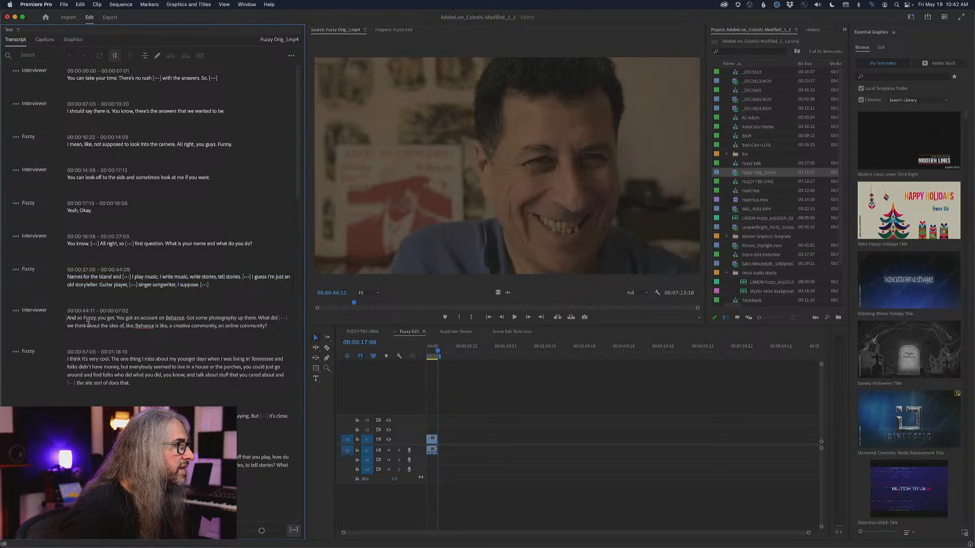
pyautogui.press('space')
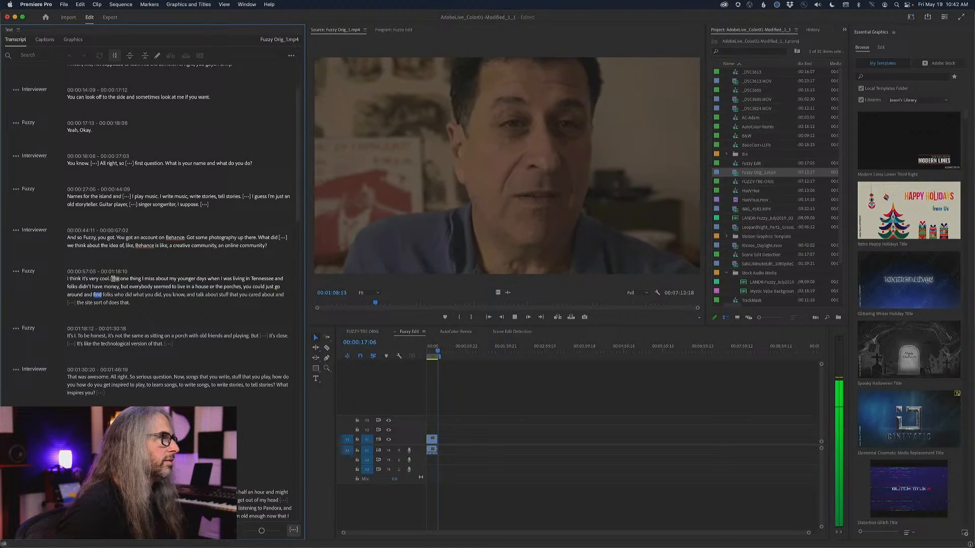
pyautogui.press('space')
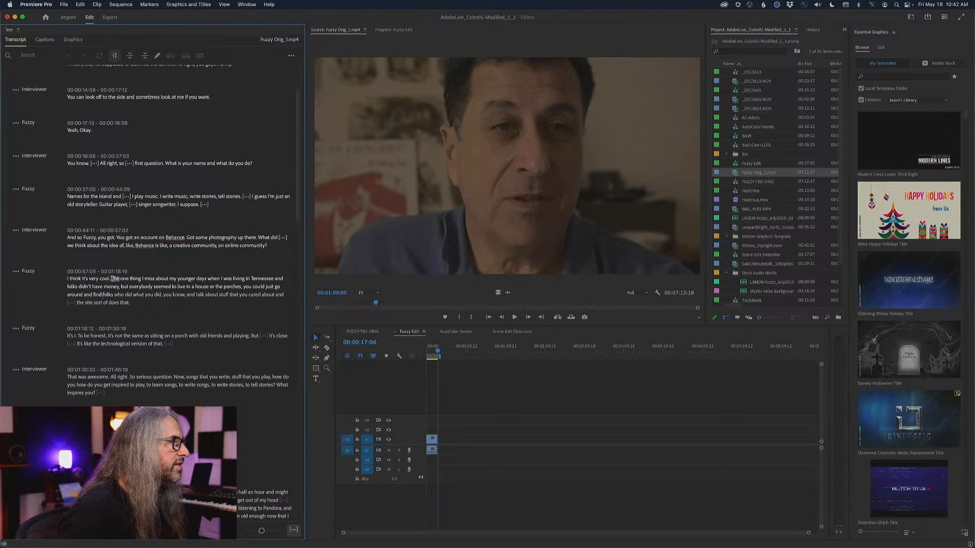
pyautogui.click(115, 279)
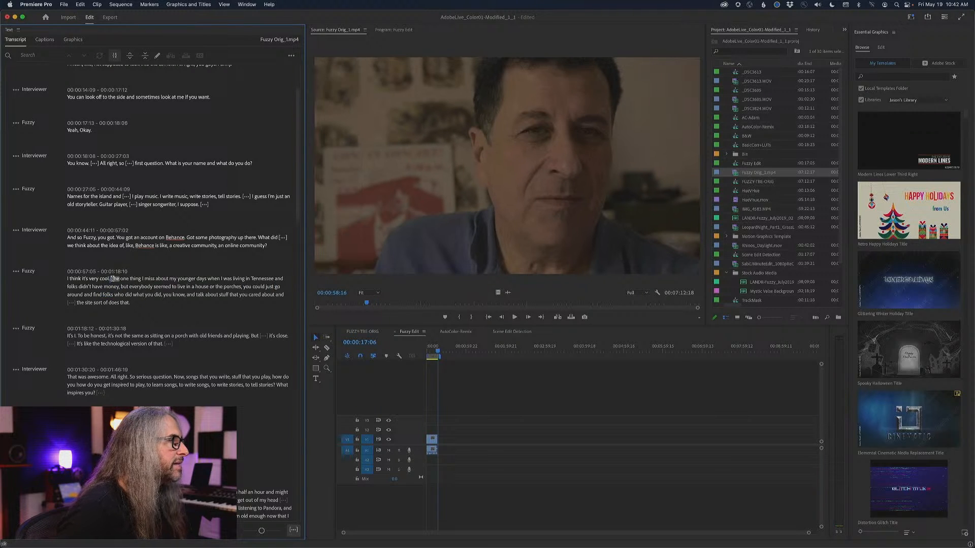
pyautogui.moveTo(115, 279); pyautogui.dragTo(156, 302)
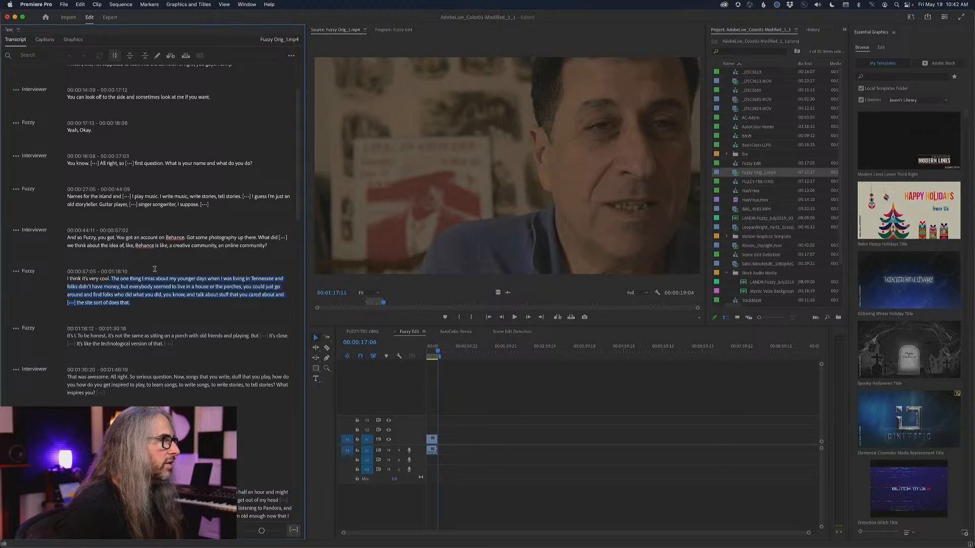
pyautogui.click(170, 55)
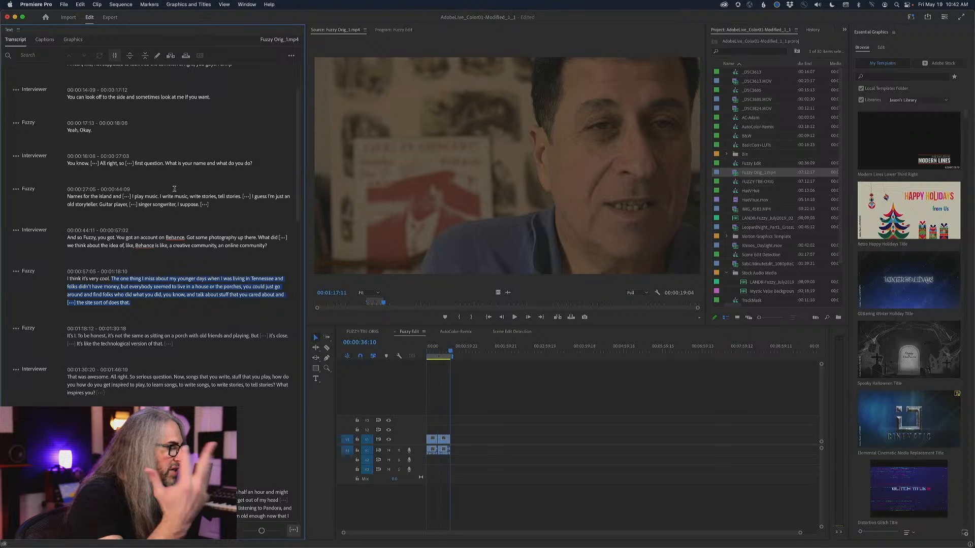
# Listen from "Inspiration is a feeling" and insert the passage from "The other day I was walking" to "embarrassed that easily" into the sequence.
pyautogui.scroll(-2, 167, 370)
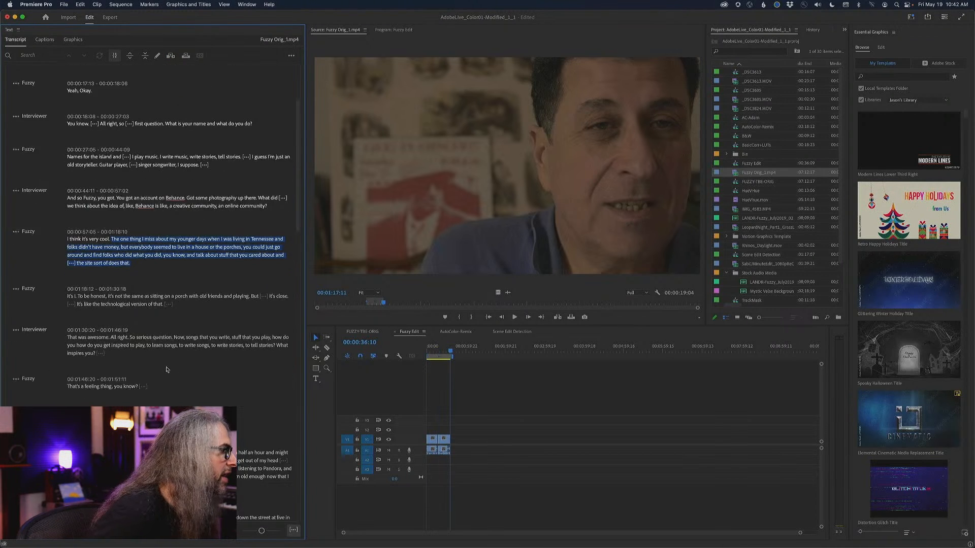
pyautogui.scroll(-2, 166, 370)
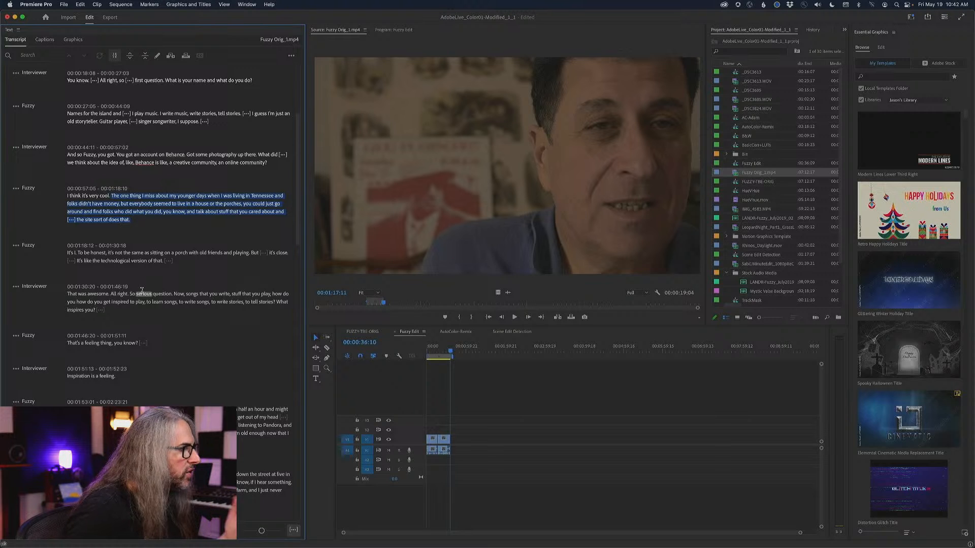
pyautogui.click(74, 376)
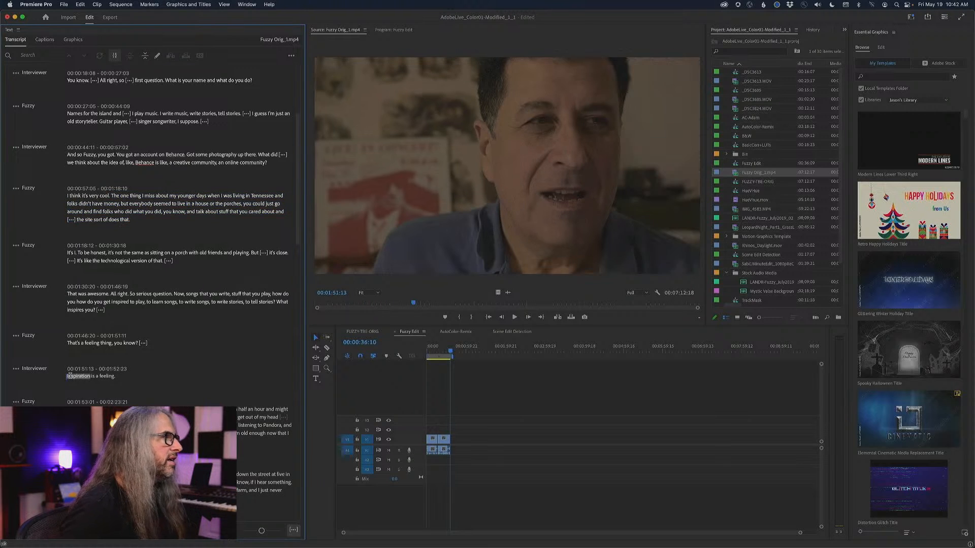
pyautogui.press('space')
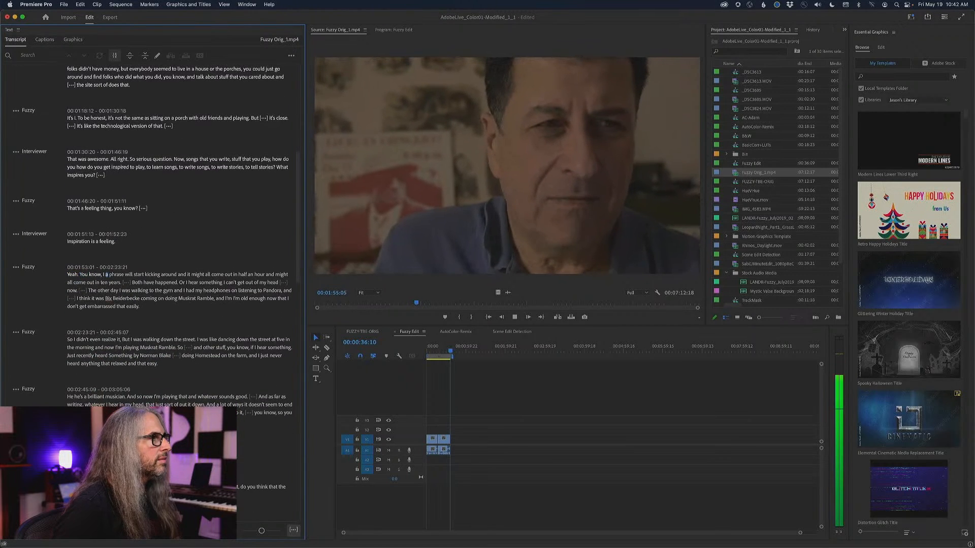
pyautogui.press('space')
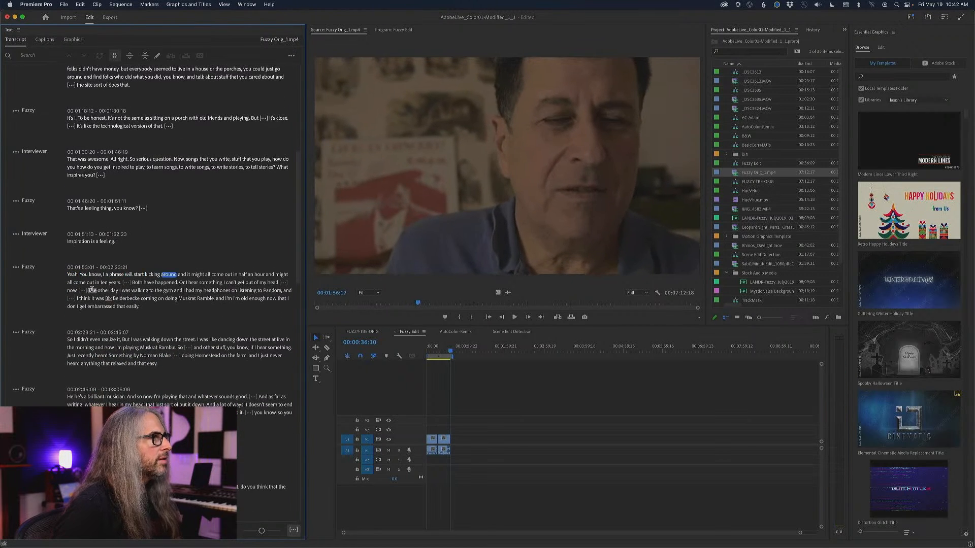
pyautogui.click(85, 298)
pyautogui.press('space')
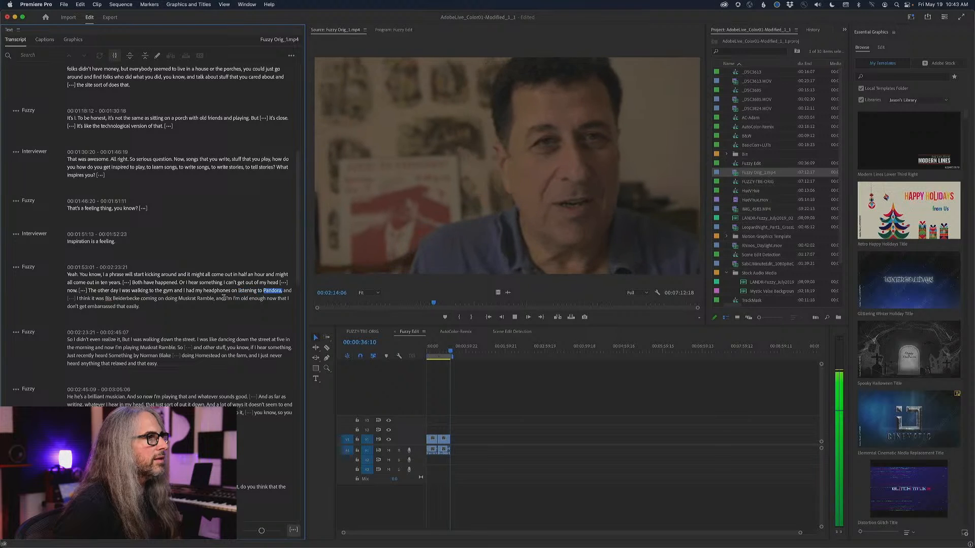
pyautogui.press('space')
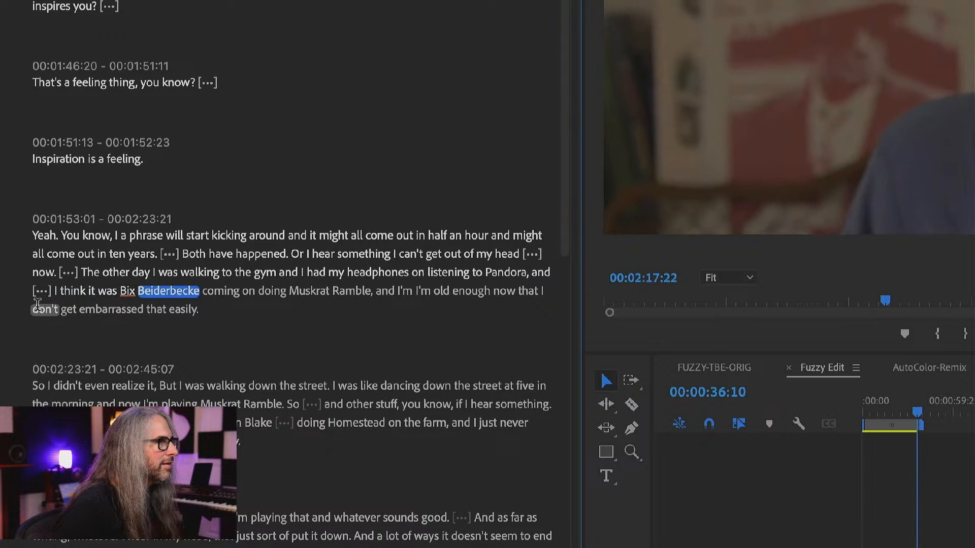
pyautogui.press('space')
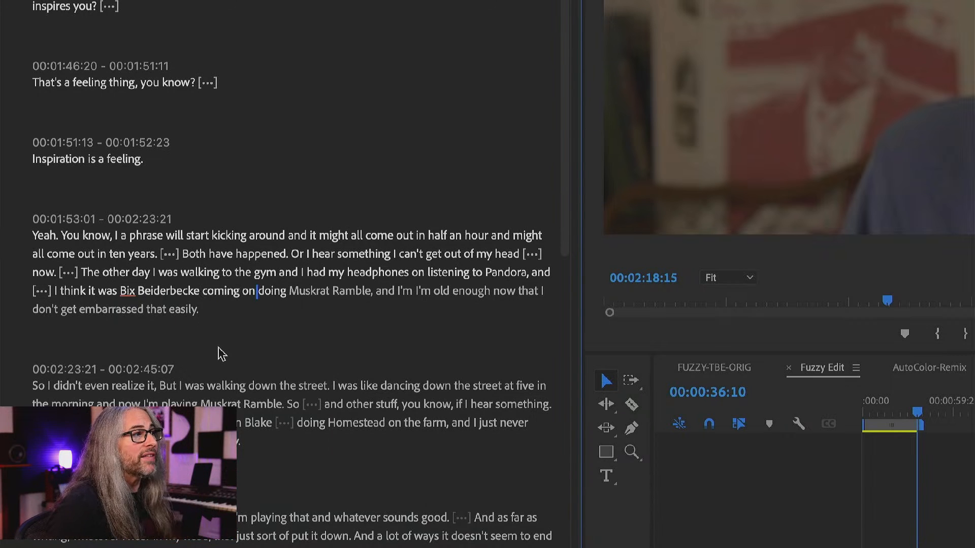
pyautogui.press('space')
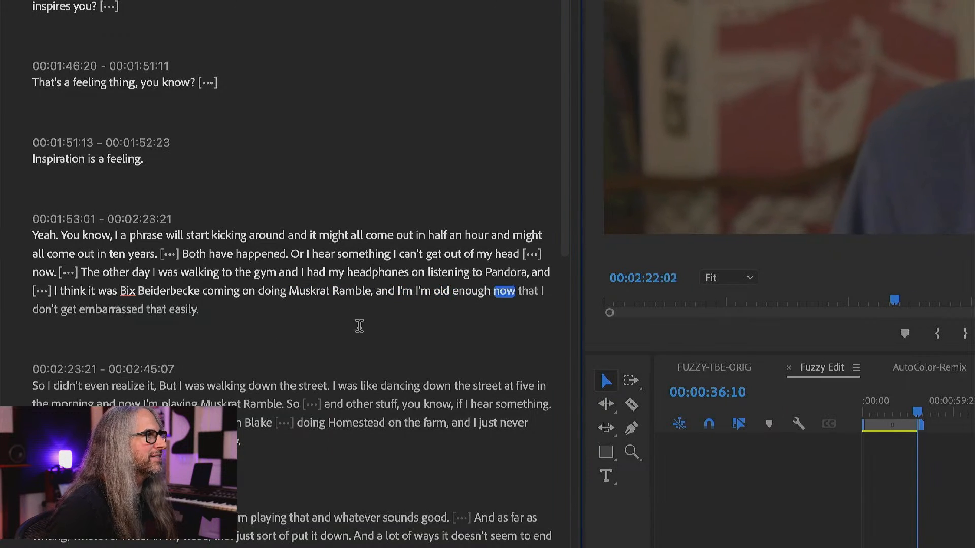
pyautogui.click(83, 271)
pyautogui.moveTo(81, 271)
pyautogui.mouseDown()
pyautogui.moveTo(199, 290)
pyautogui.moveTo(205, 310)
pyautogui.mouseUp()
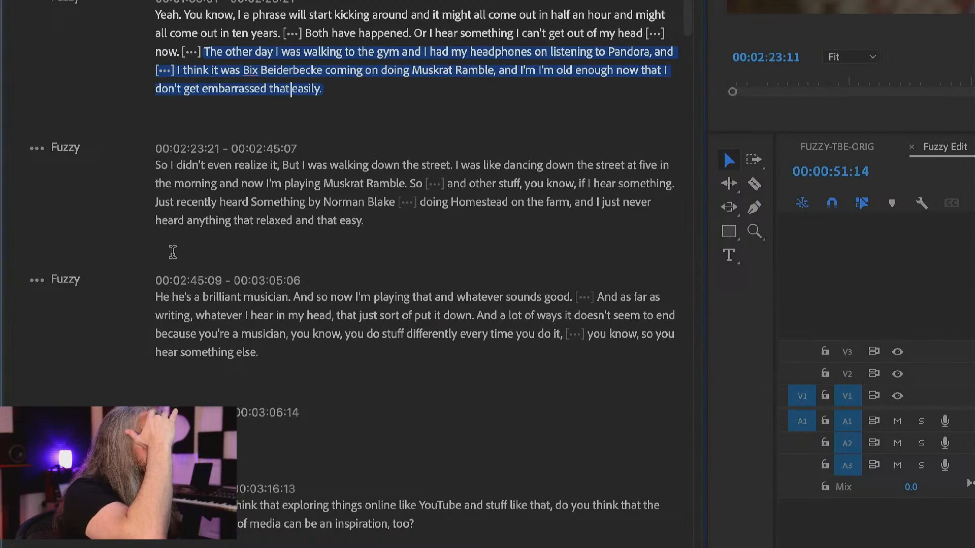
# Insert the passage from "I went to hear a friend of mine" to "I couldn't figure out" into the Fuzzy Edit sequence.
pyautogui.scroll(-3, 281, 265)
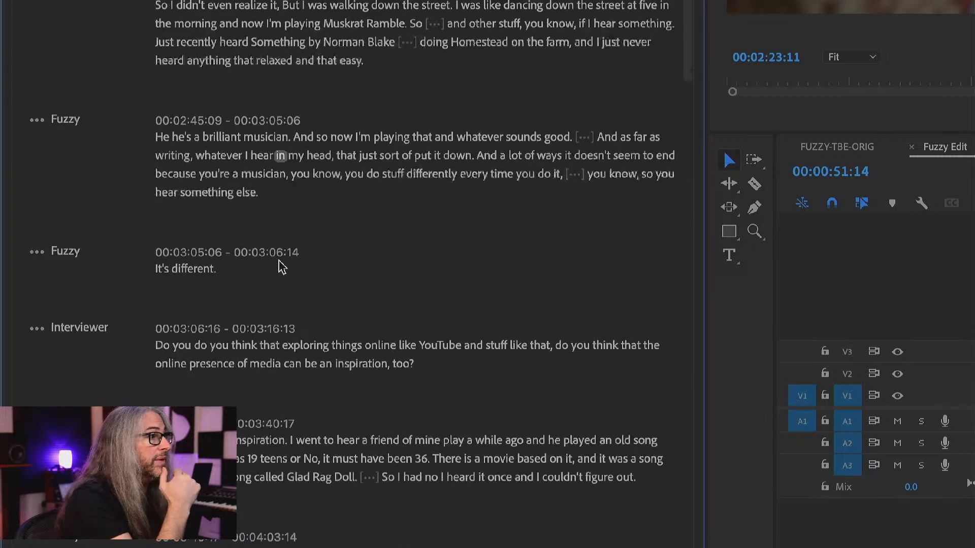
pyautogui.scroll(-2, 191, 353)
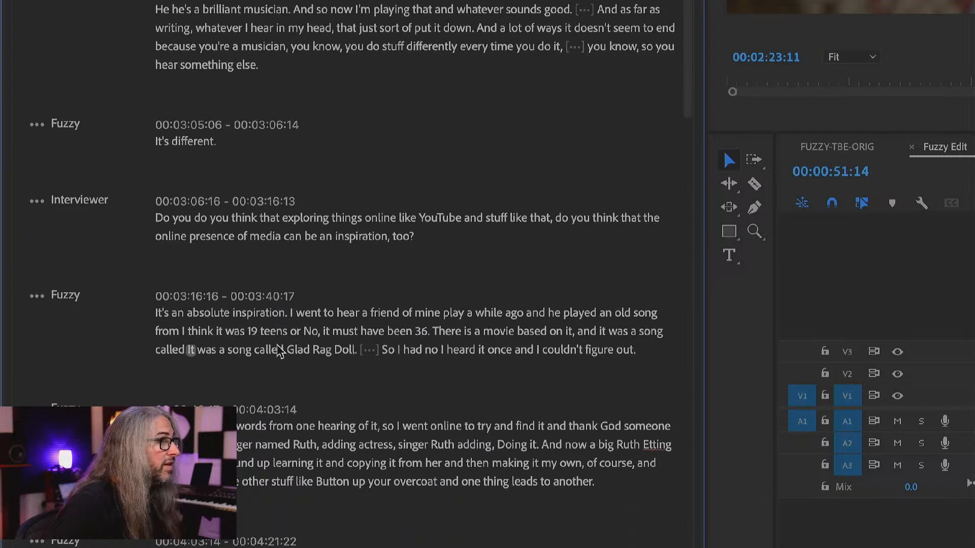
pyautogui.moveTo(288, 312); pyautogui.dragTo(637, 351)
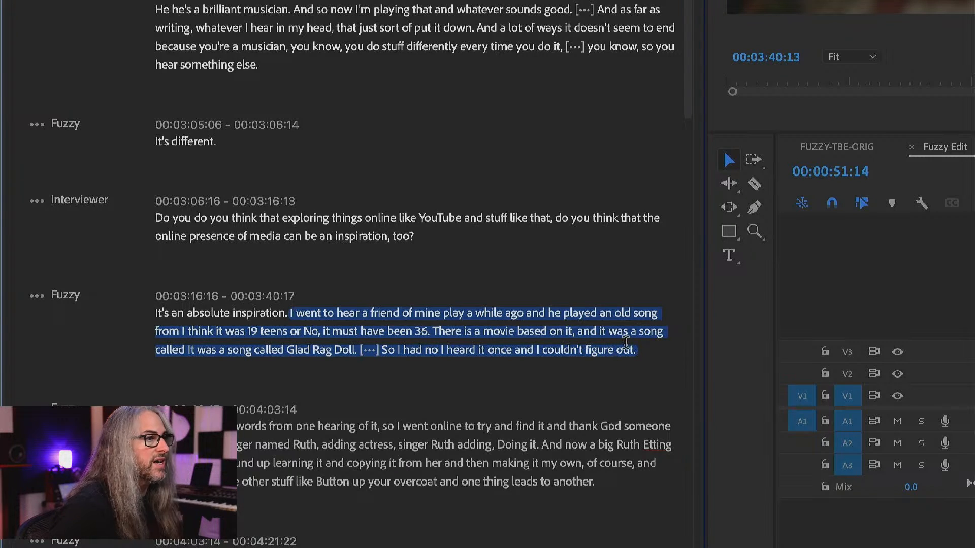
pyautogui.press(',')
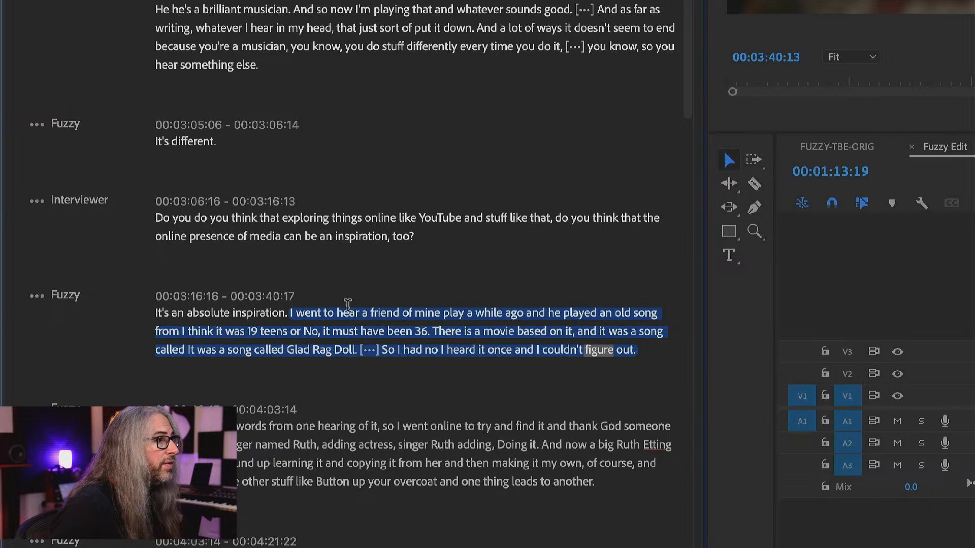
# Return to the answer about playing music and telling stories and check the duration of the pauses marked in its text.
pyautogui.click(330, 269)
pyautogui.scroll(15, 343, 257)
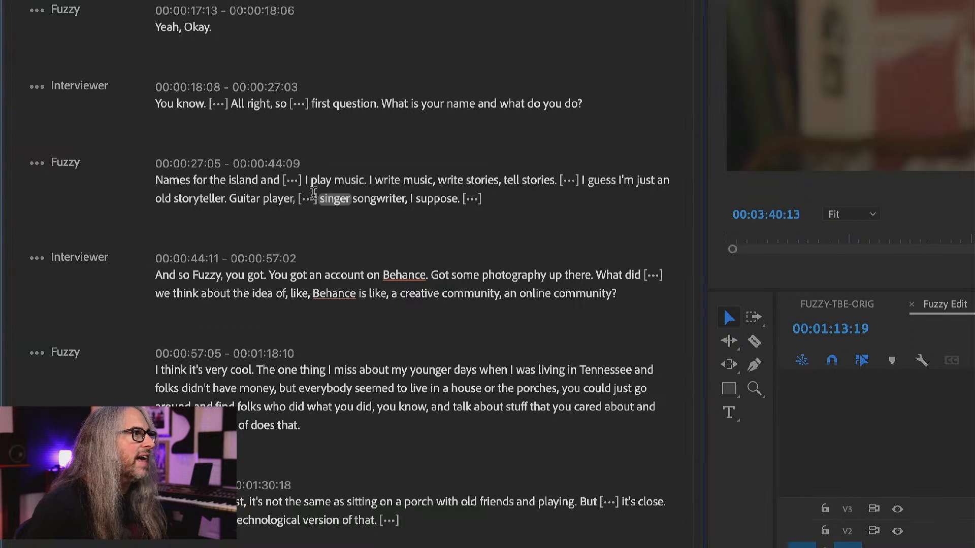
pyautogui.moveTo(291, 184)
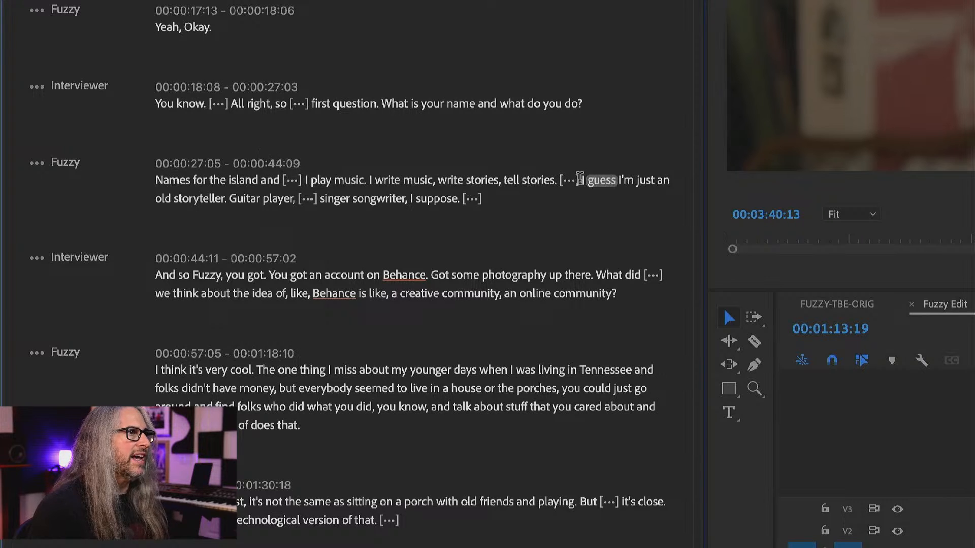
pyautogui.moveTo(572, 180)
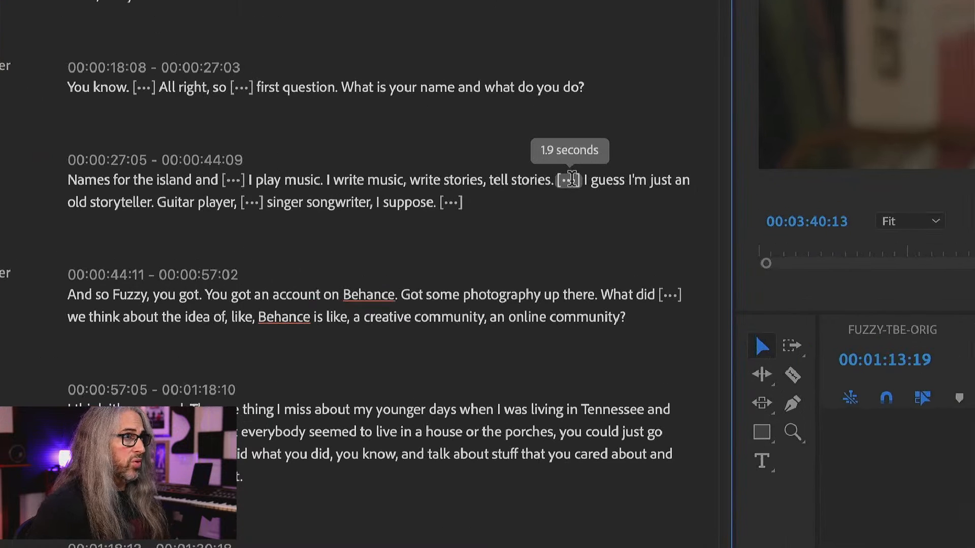
pyautogui.moveTo(232, 180)
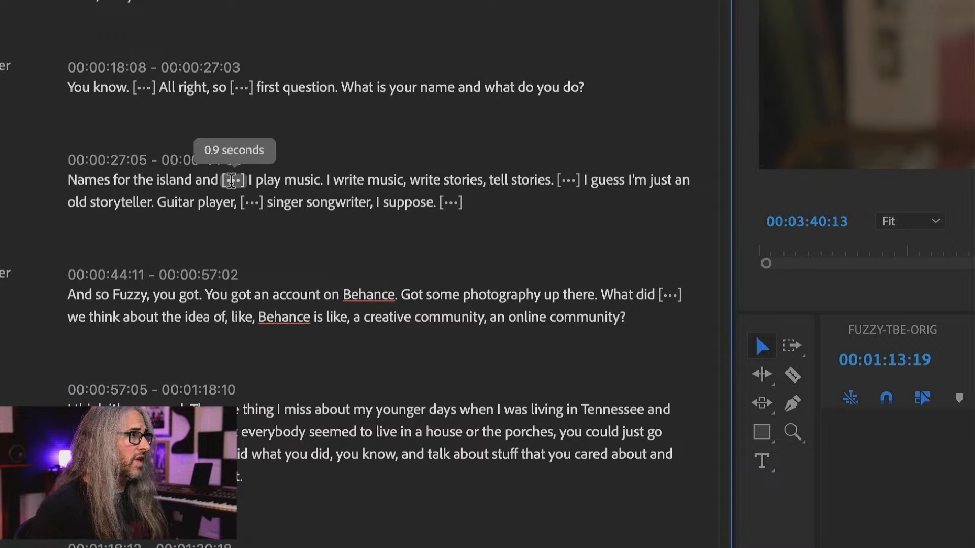
pyautogui.moveTo(250, 200)
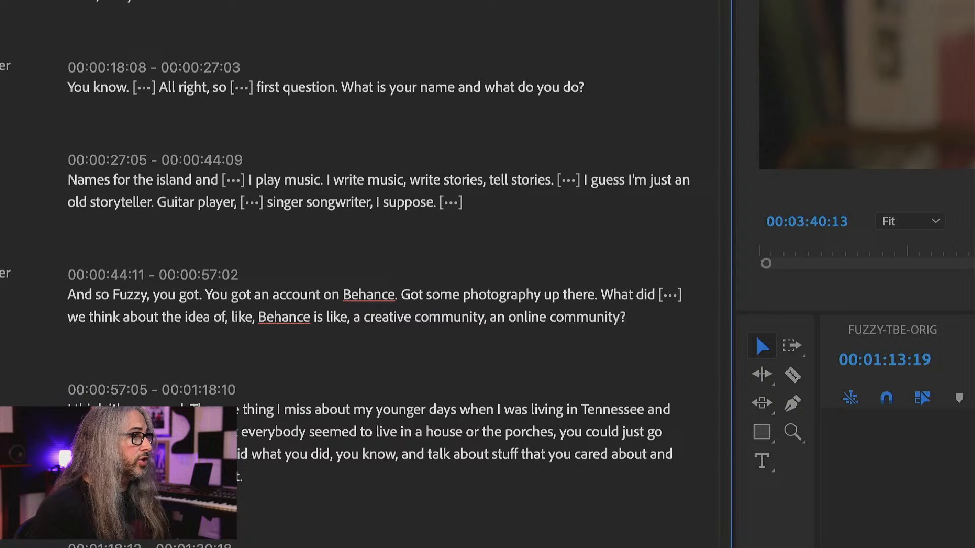
# Play the Behance answer from "talk about stuff" through the pause before "the site sort of does that".
pyautogui.click(468, 454)
pyautogui.press('space')
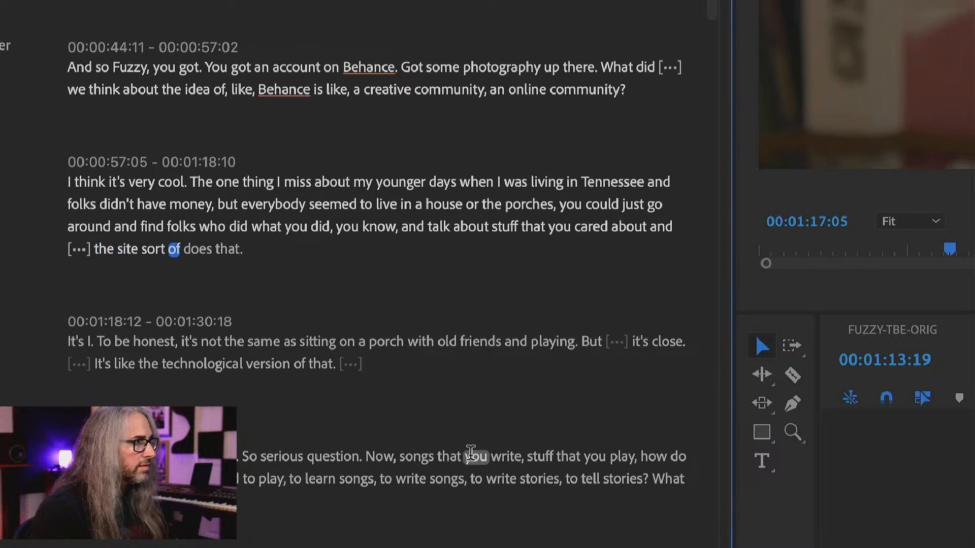
pyautogui.press('space')
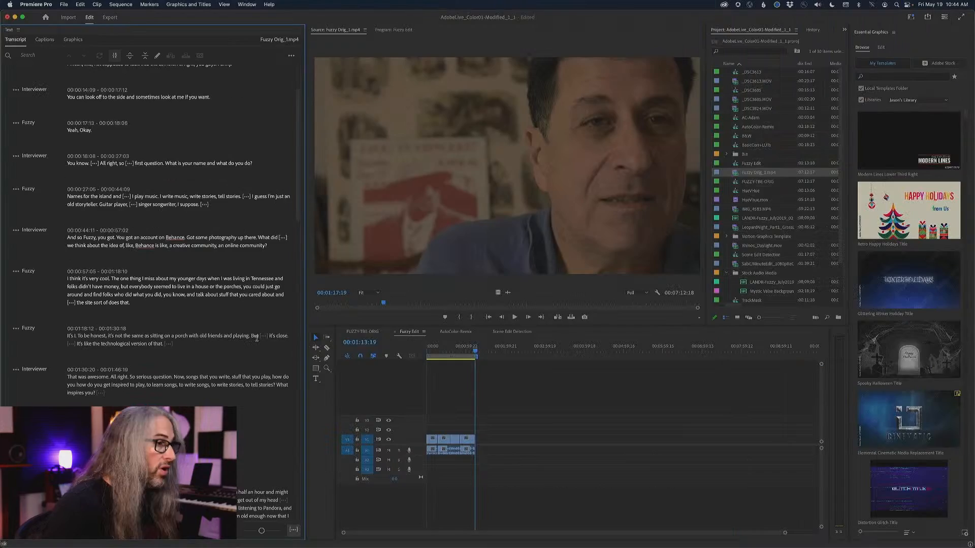
# Toggle the transcript's pause markers off and on, test a longer minimum pause length, and set the minimum to 0.75 seconds.
pyautogui.click(292, 531)
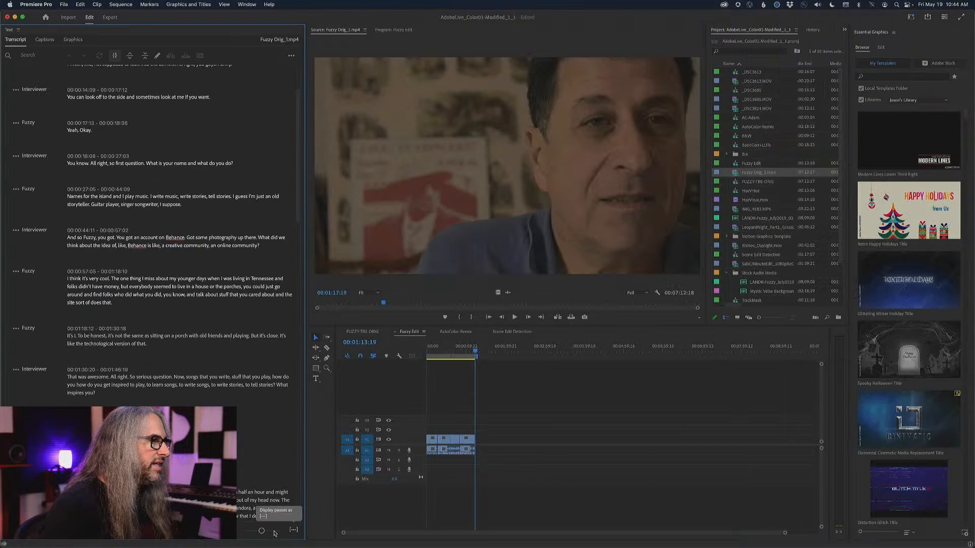
pyautogui.click(294, 530)
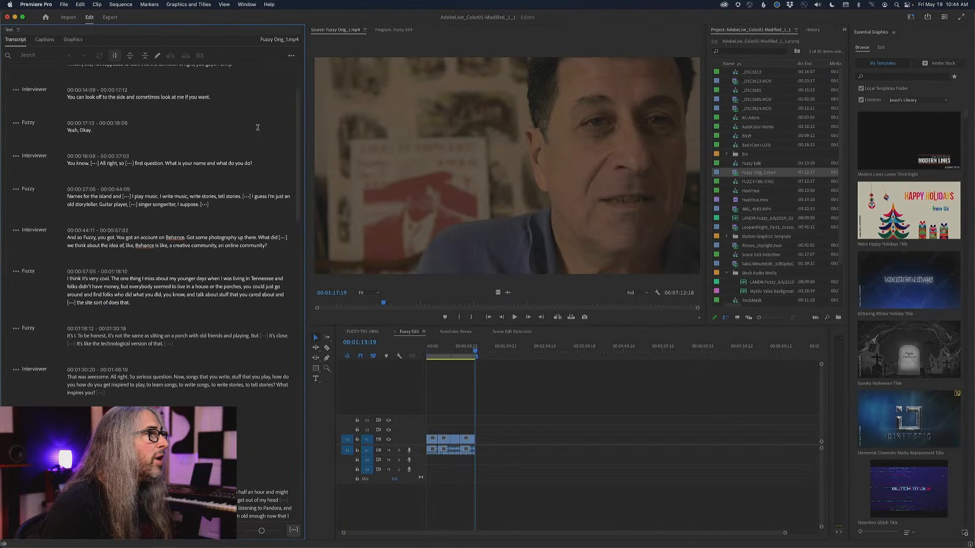
pyautogui.click(292, 57)
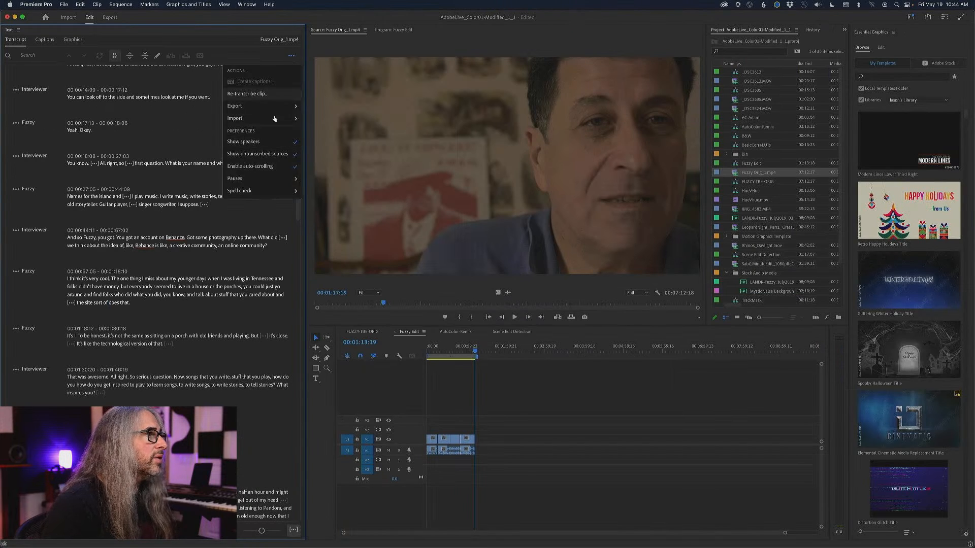
pyautogui.moveTo(264, 182)
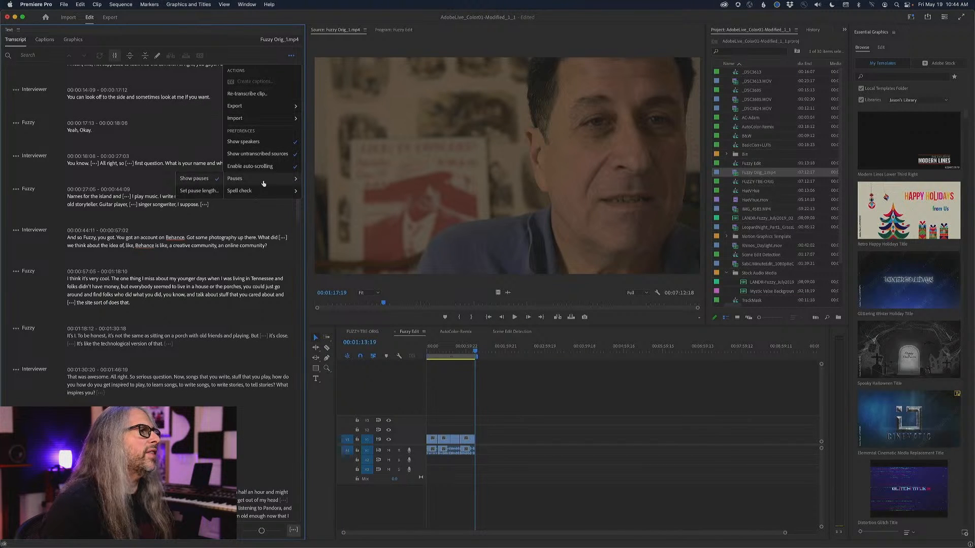
pyautogui.click(199, 191)
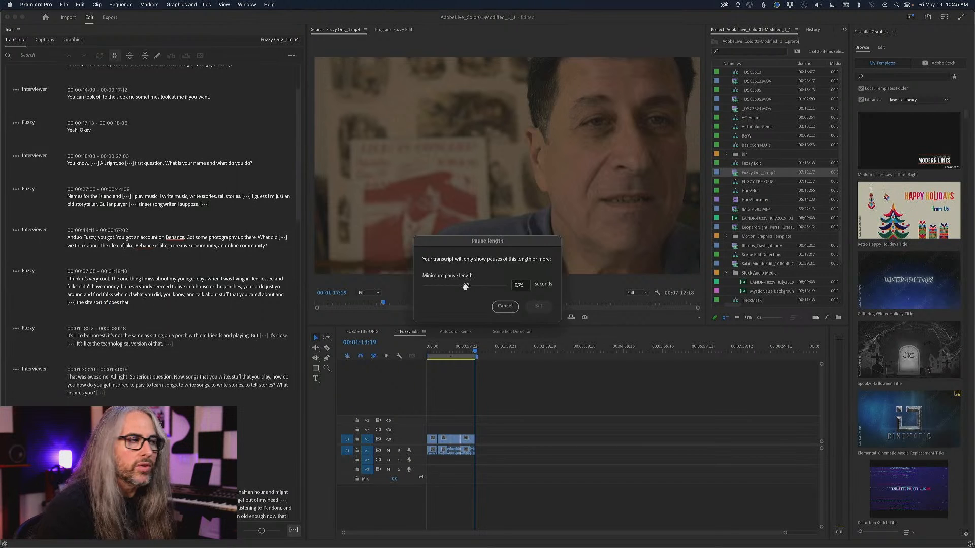
pyautogui.moveTo(467, 286); pyautogui.dragTo(496, 287)
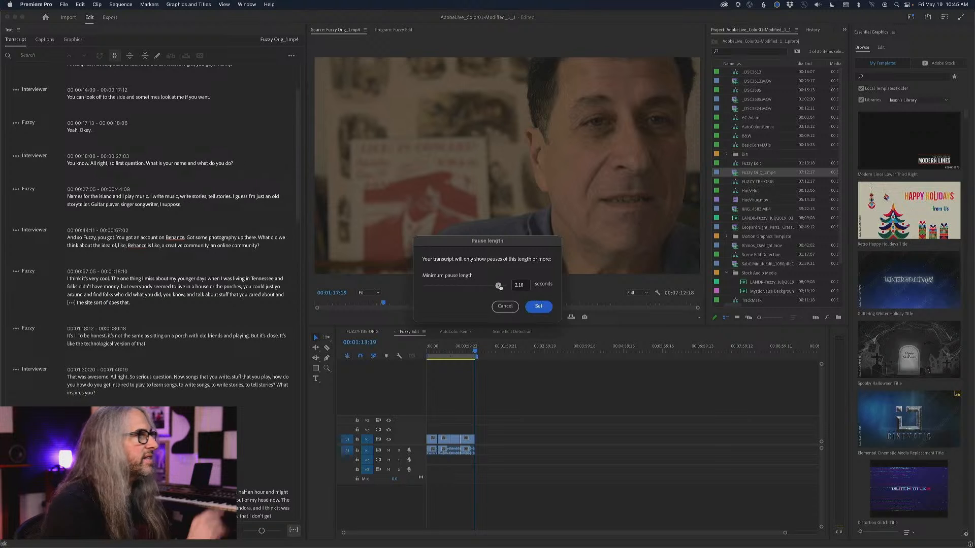
pyautogui.moveTo(499, 287); pyautogui.dragTo(466, 285)
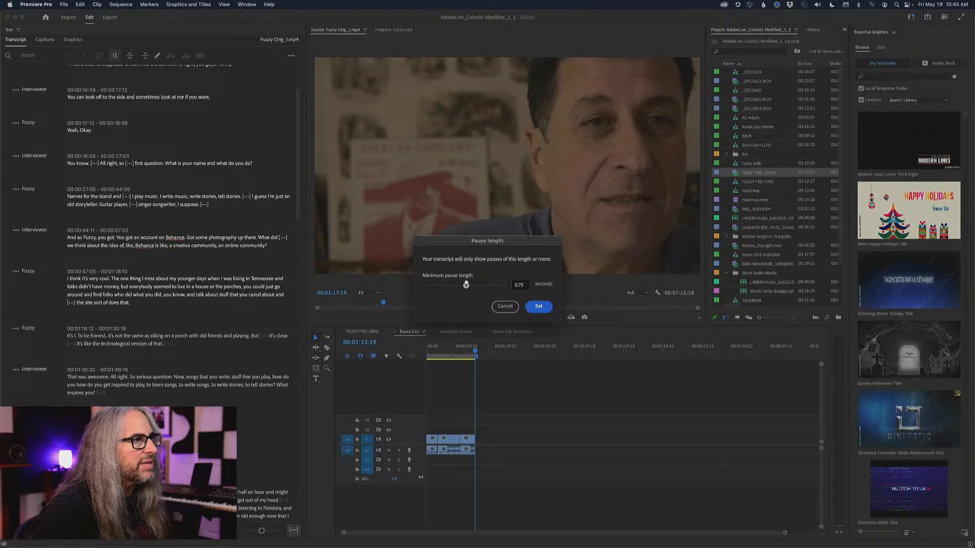
pyautogui.click(538, 307)
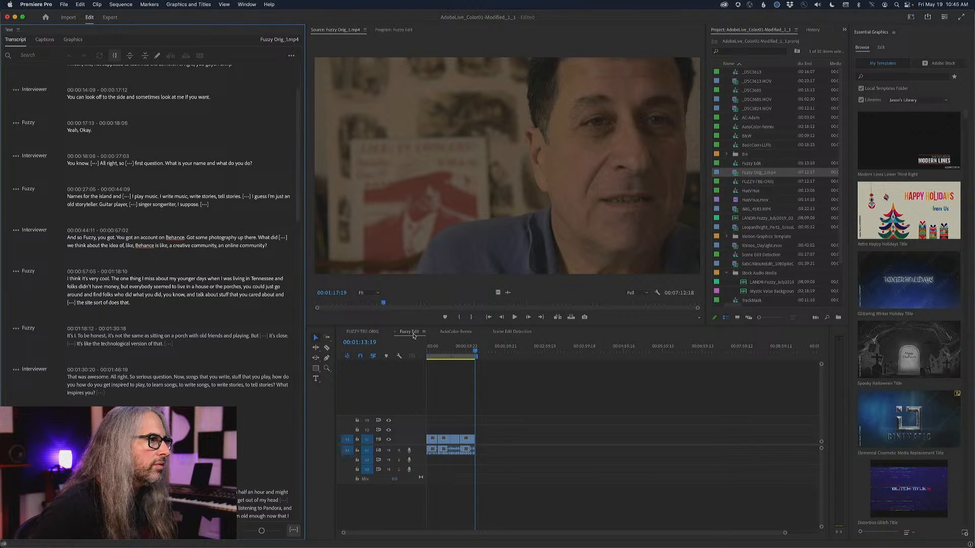
# Fit the whole Fuzzy Edit sequence in the timeline with the playhead at its start, and enlarge the A1 track to show its waveforms.
pyautogui.click(437, 350)
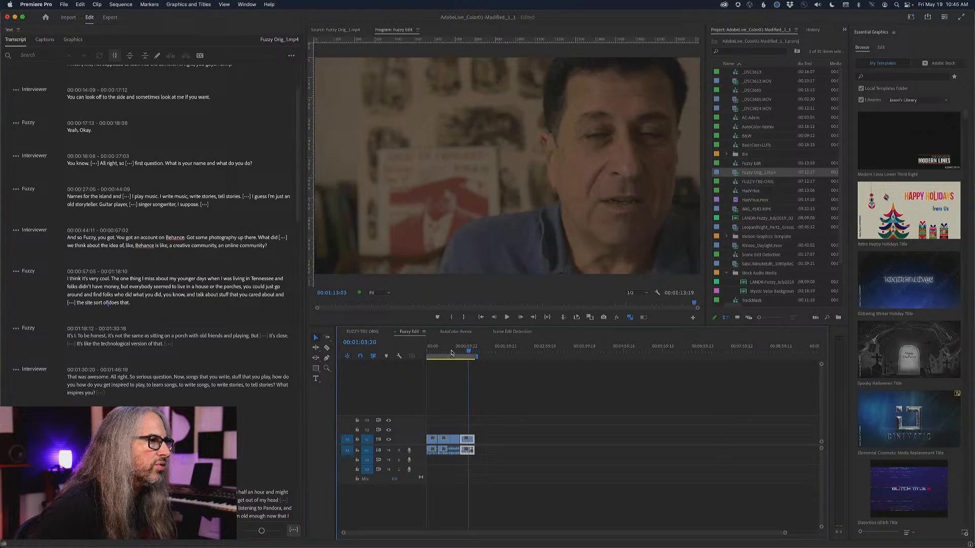
pyautogui.moveTo(438, 352); pyautogui.dragTo(420, 353)
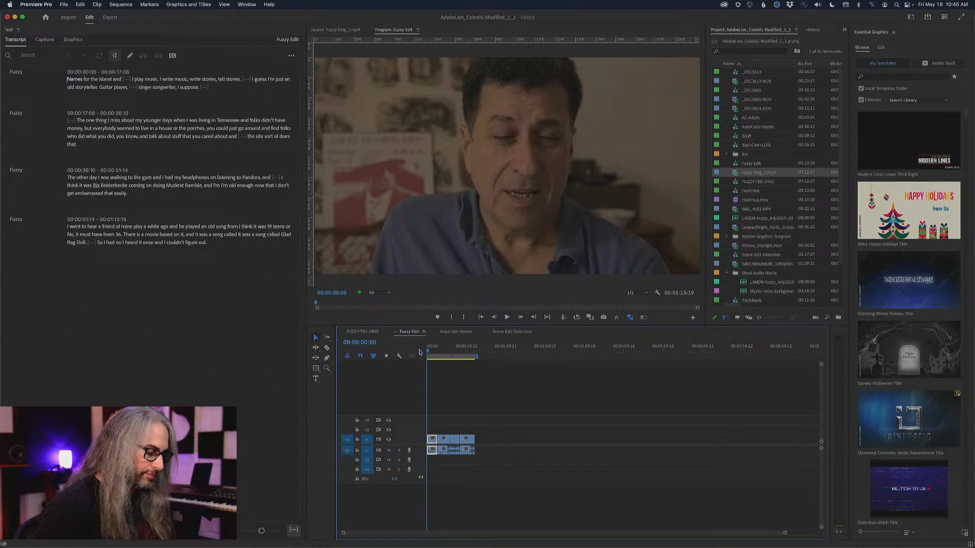
pyautogui.press('\\')
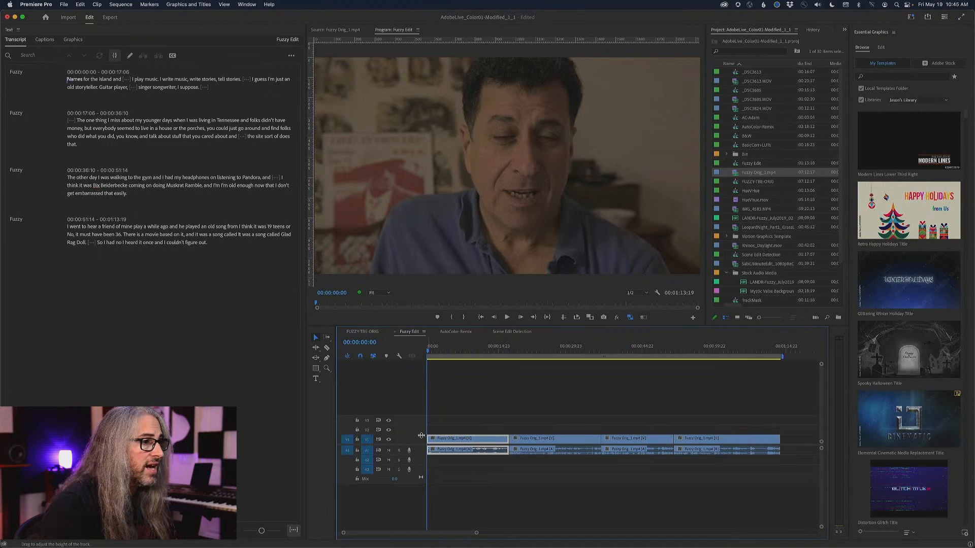
pyautogui.moveTo(421, 455); pyautogui.dragTo(424, 480)
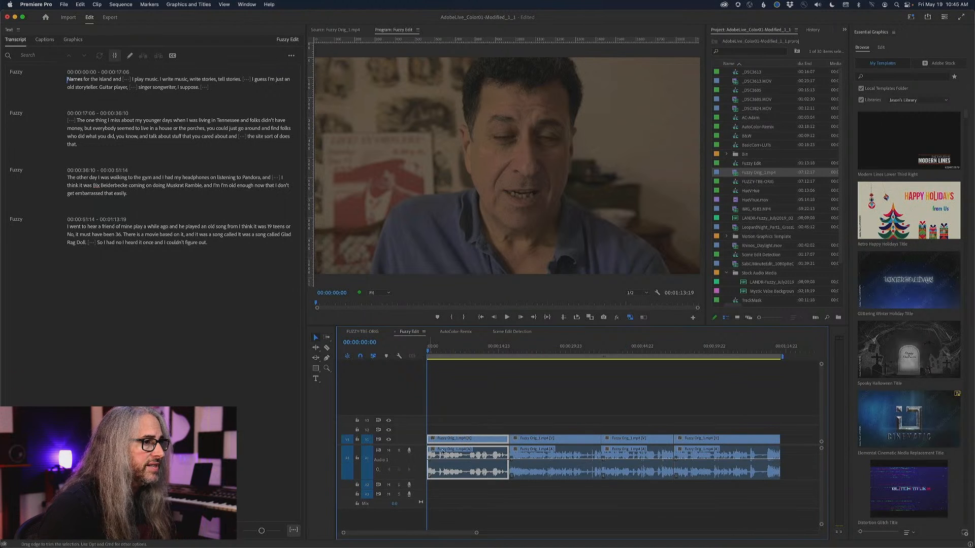
# Play the Fuzzy Edit rough cut across the transitions between its four clips to review how the inserted answers flow.
pyautogui.click(477, 350)
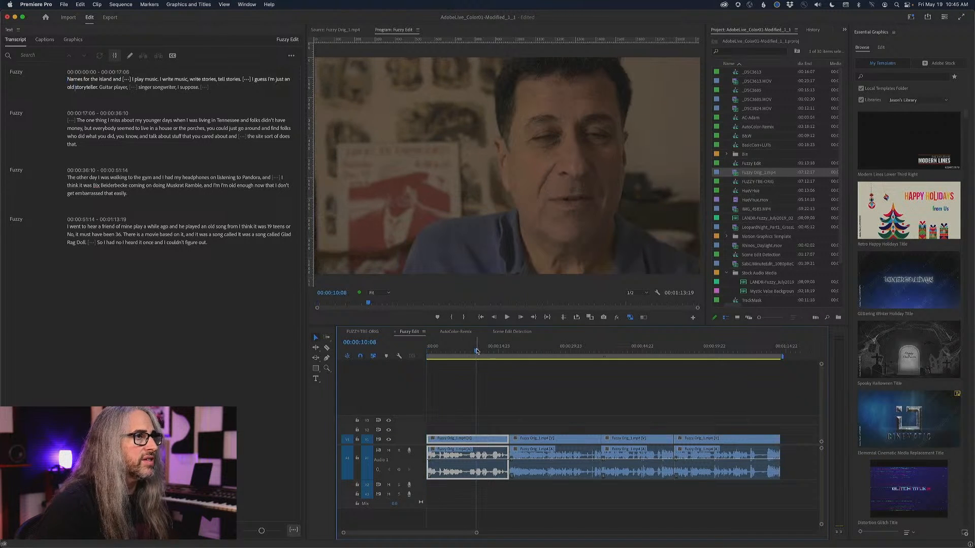
pyautogui.press('space')
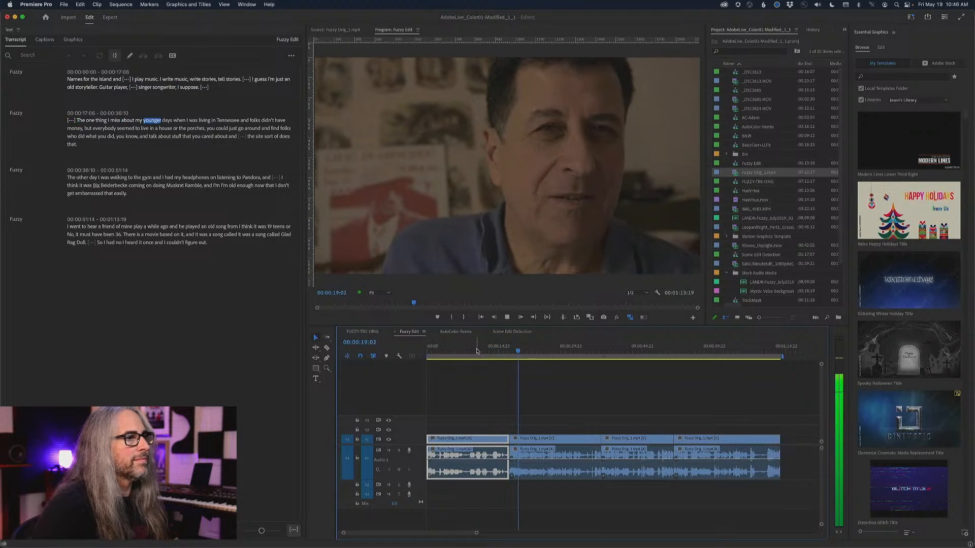
pyautogui.click(592, 350)
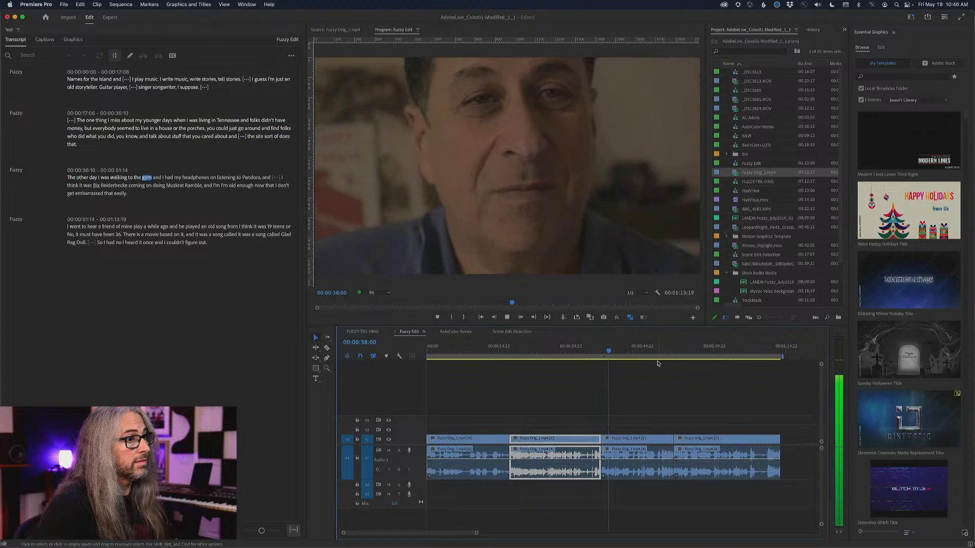
pyautogui.press('space')
pyautogui.click(670, 351)
pyautogui.press('space')
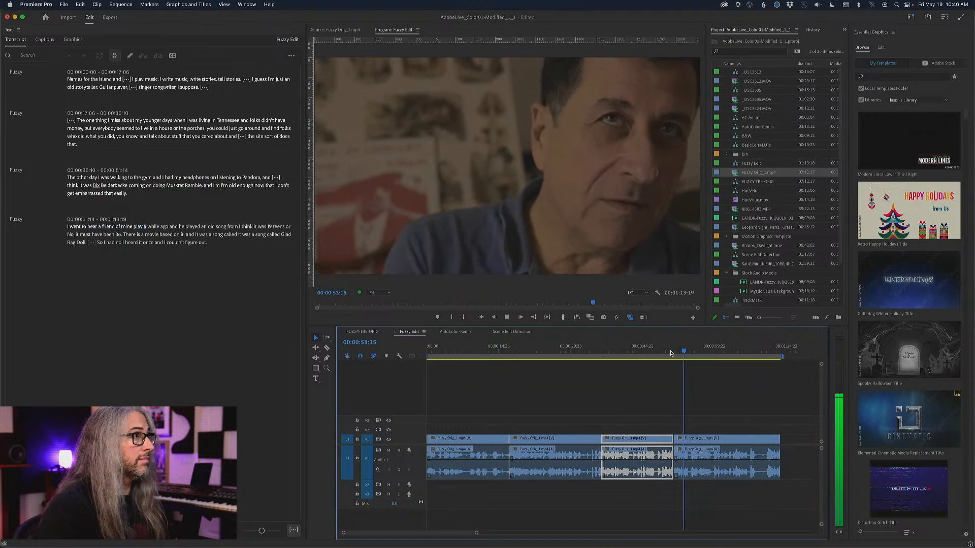
pyautogui.press('space')
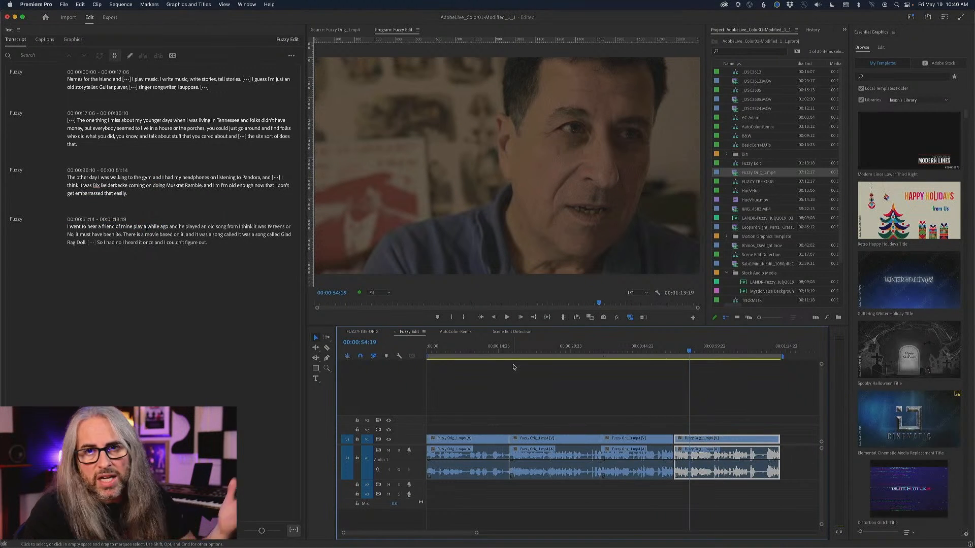
pyautogui.click(672, 452)
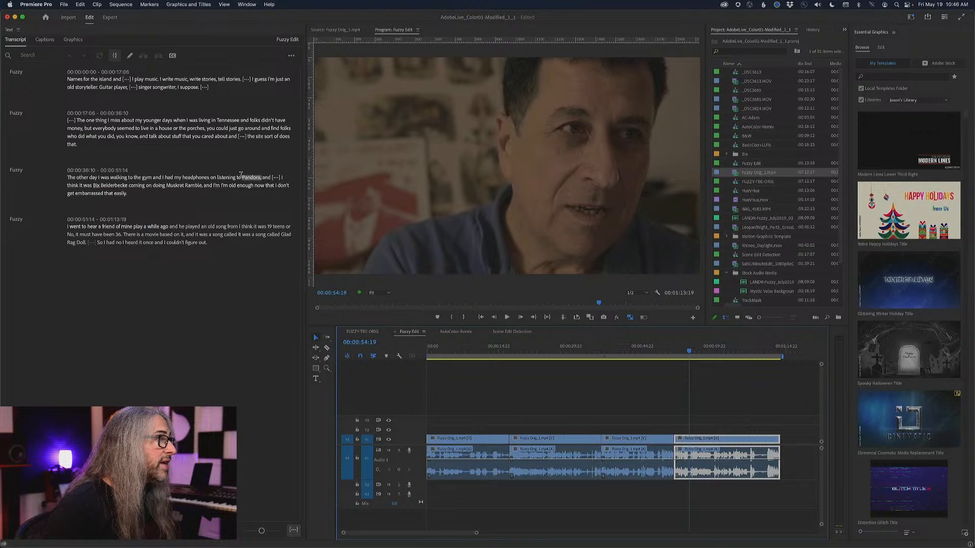
# Play the passage from "listening to Pandora, and" through the pause that follows, and ripple-delete that pause.
pyautogui.click(225, 179)
pyautogui.press('space')
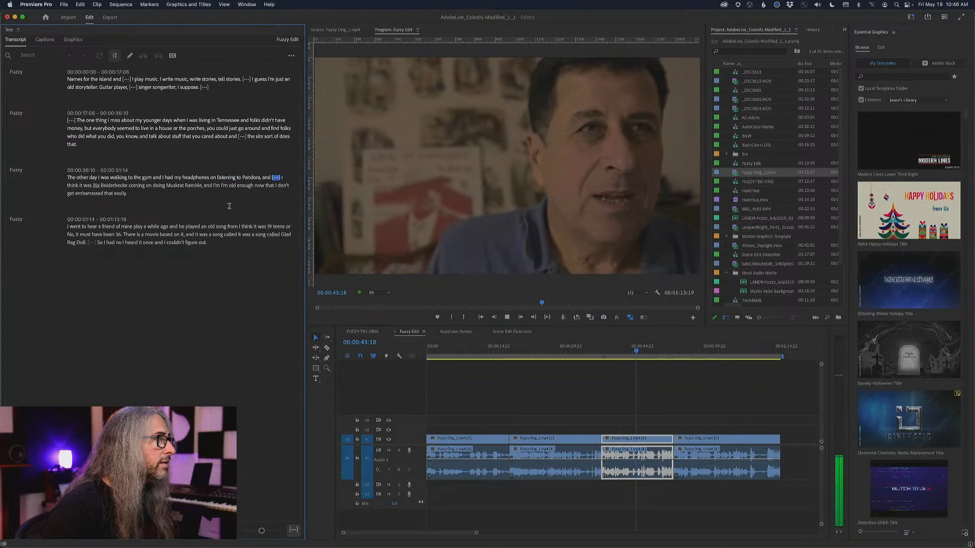
pyautogui.press('space')
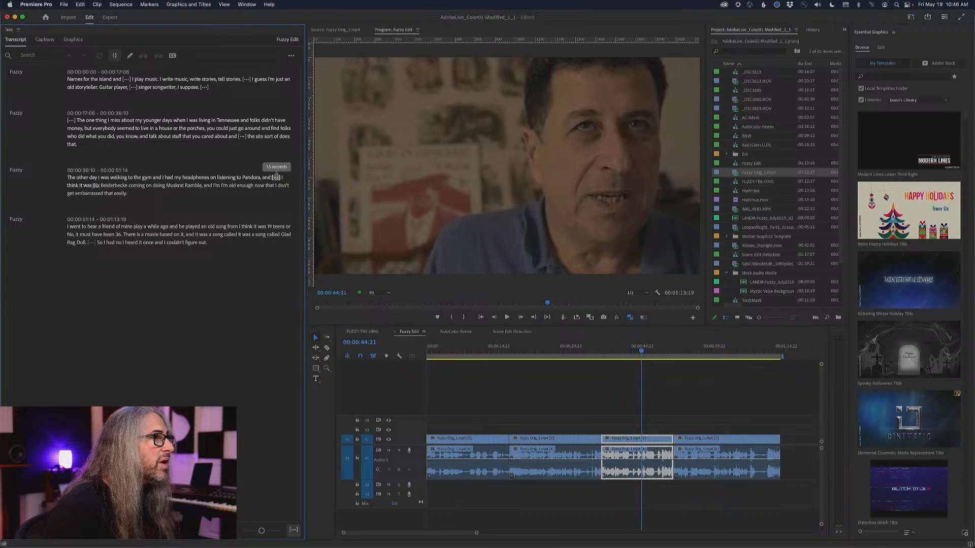
pyautogui.click(276, 177)
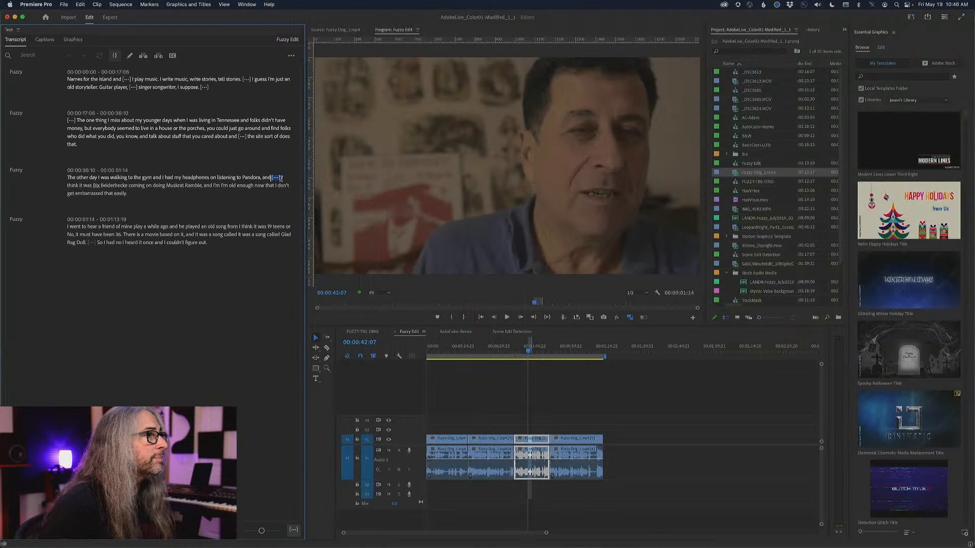
pyautogui.rightClick(276, 178)
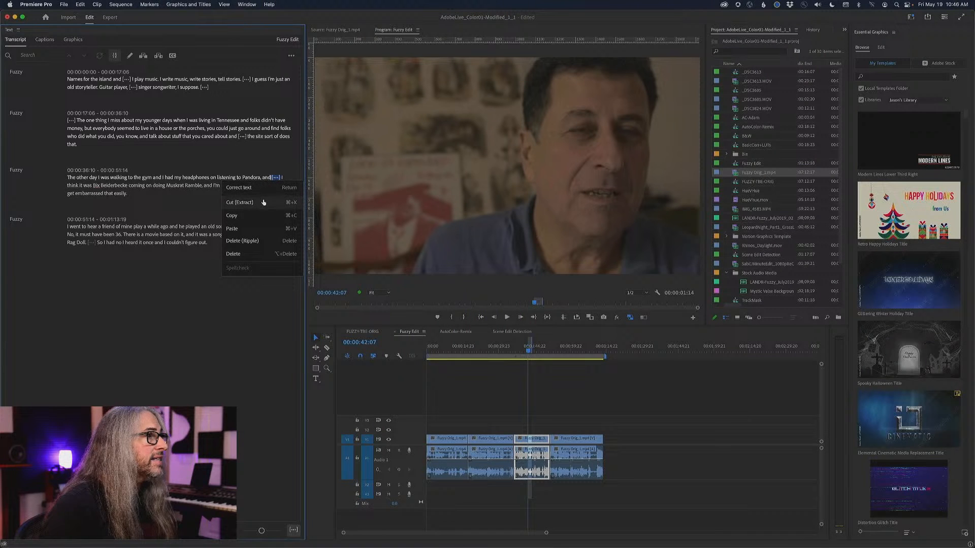
pyautogui.click(256, 242)
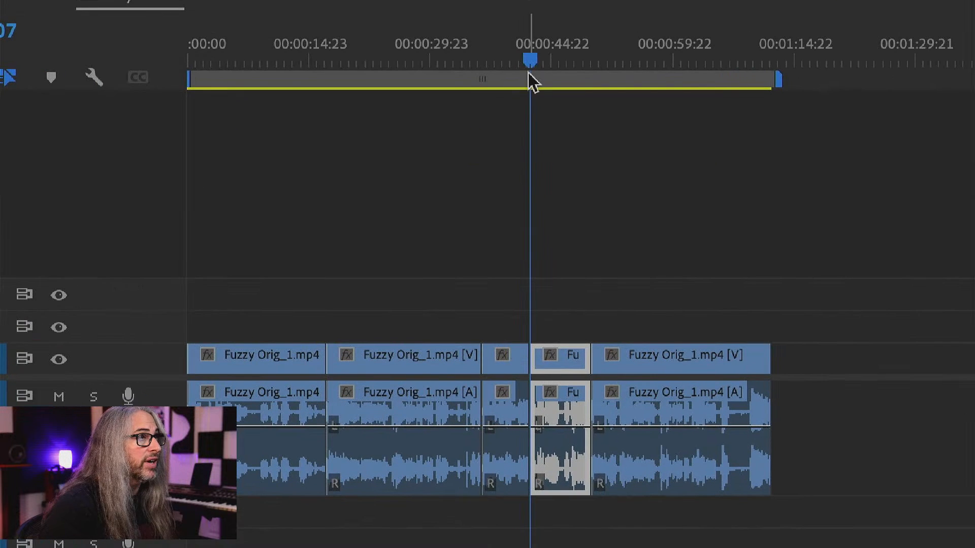
# Play the cut from "listening to Pandora, and" into "I think it was Bix Beiderbecke" to check how the edit flows.
pyautogui.click(527, 350)
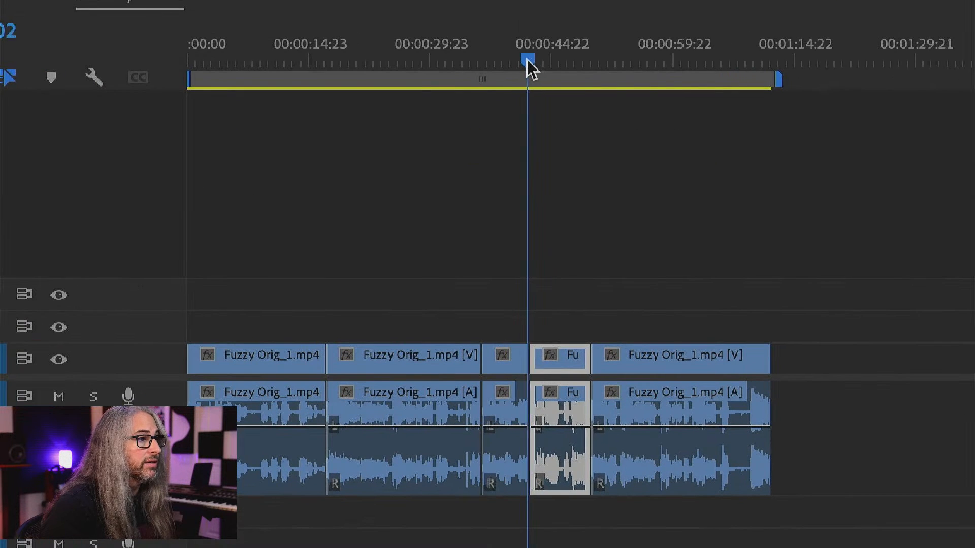
pyautogui.moveTo(528, 66); pyautogui.dragTo(526, 68)
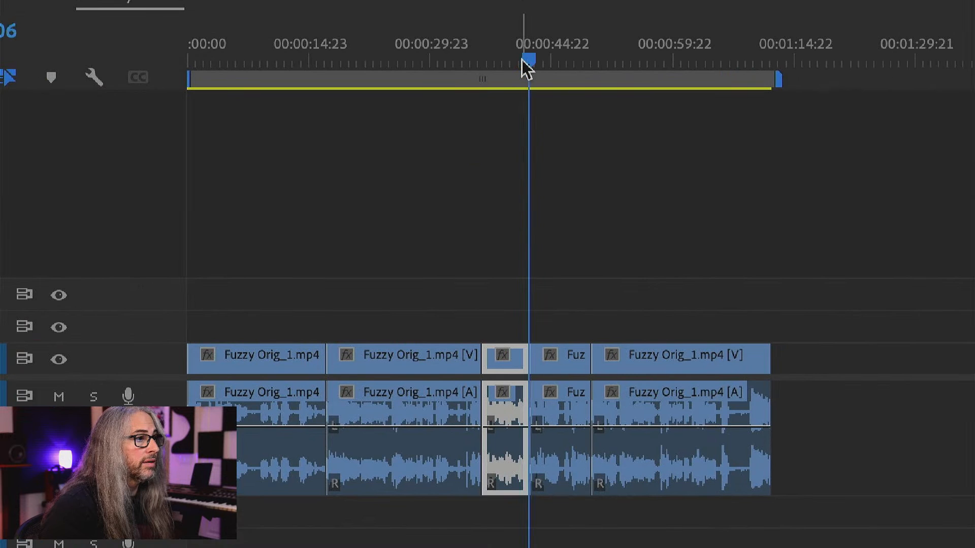
pyautogui.press('space')
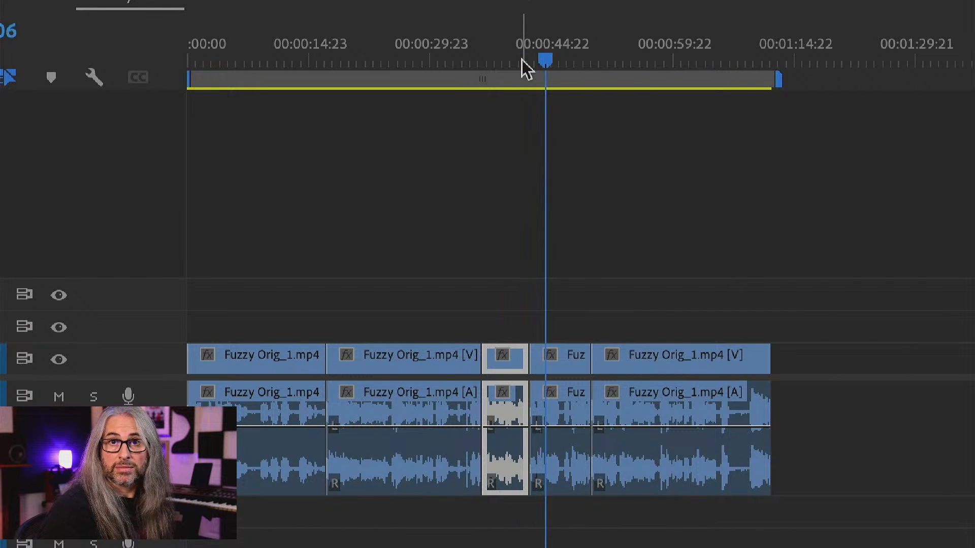
pyautogui.press('space')
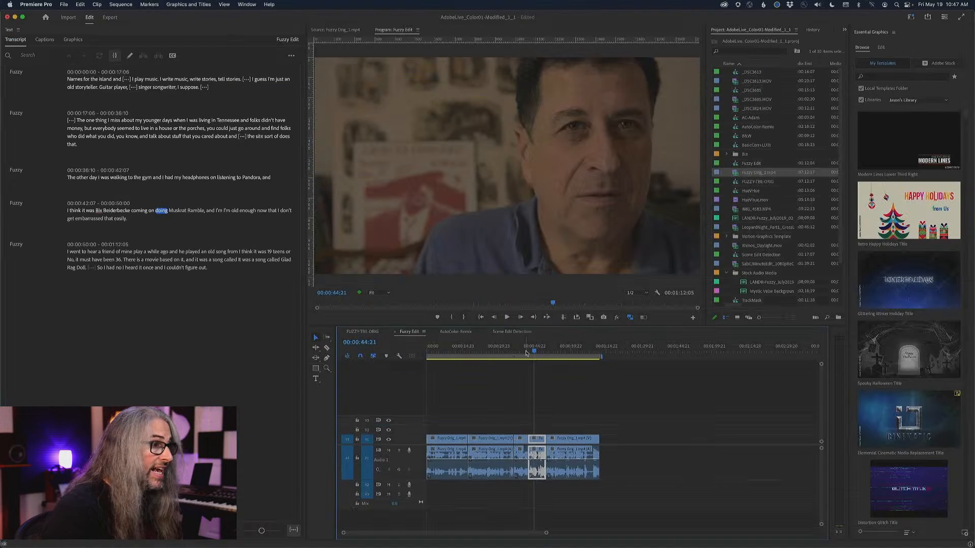
pyautogui.moveTo(540, 61); pyautogui.dragTo(531, 61)
pyautogui.moveTo(530, 352); pyautogui.dragTo(525, 353)
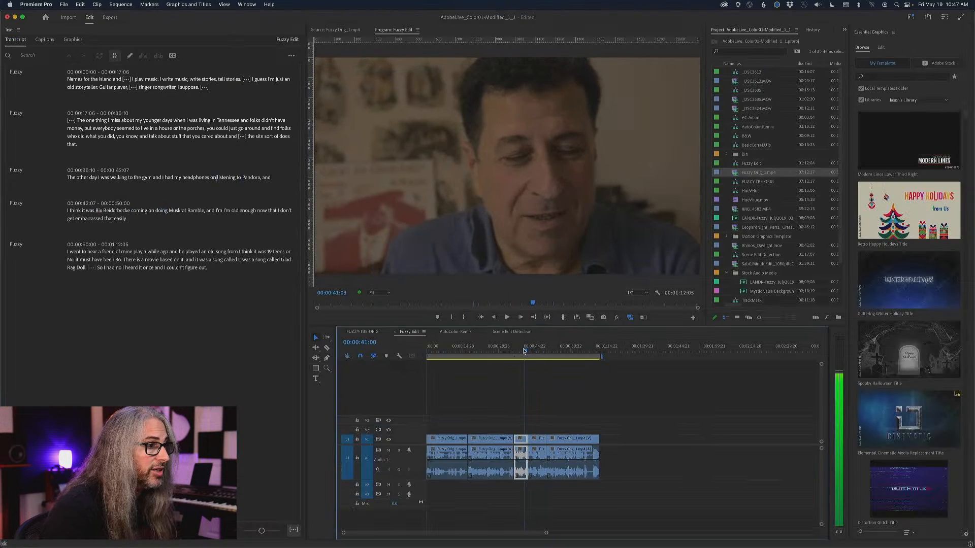
pyautogui.press('space')
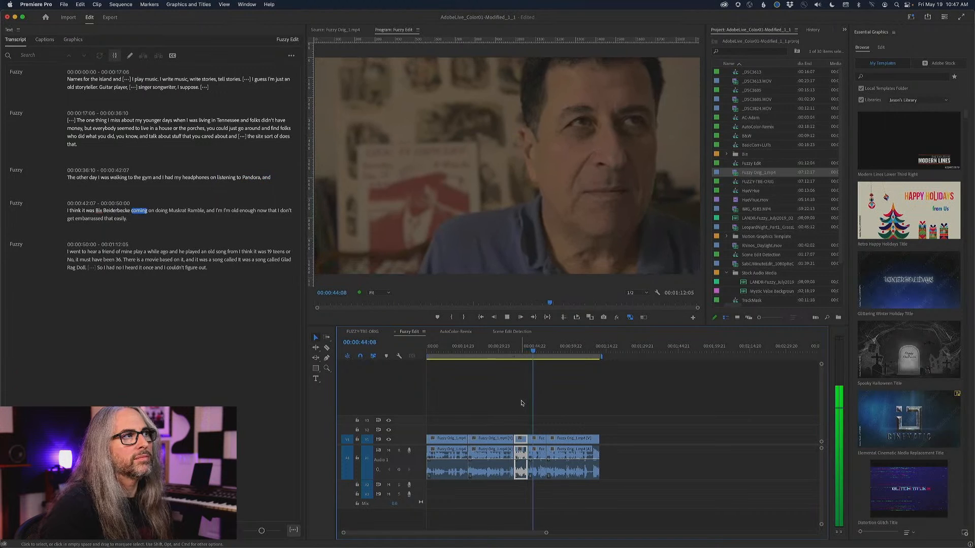
pyautogui.press('space')
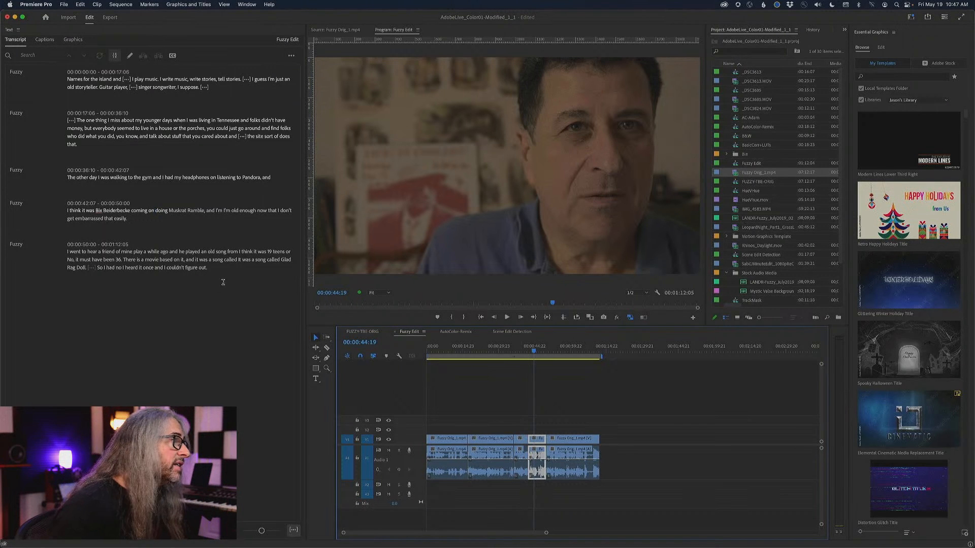
# Cut the final passage starting "I went to hear a friend of mine" and paste it before "The one thing I miss" in the transcript.
pyautogui.click(177, 277)
pyautogui.moveTo(177, 277); pyautogui.dragTo(40, 257)
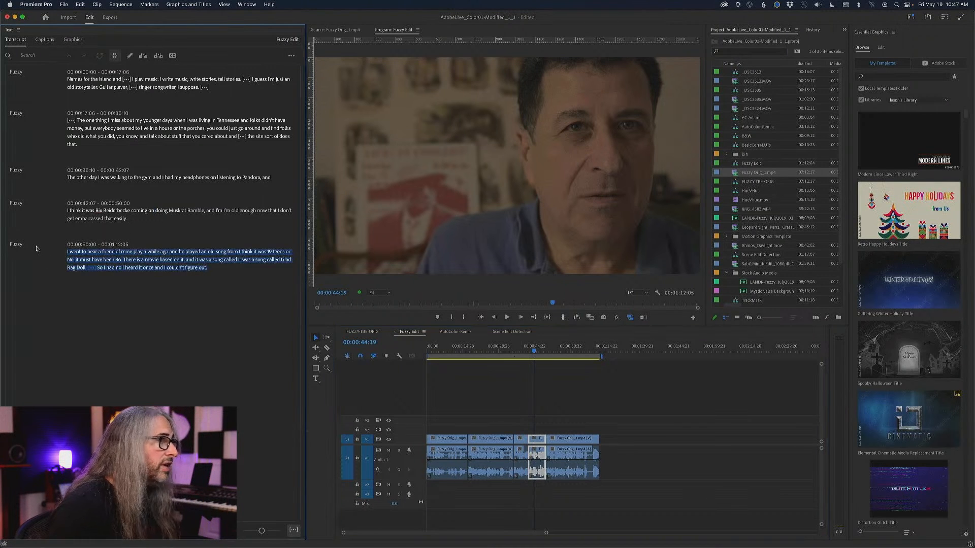
pyautogui.rightClick(140, 260)
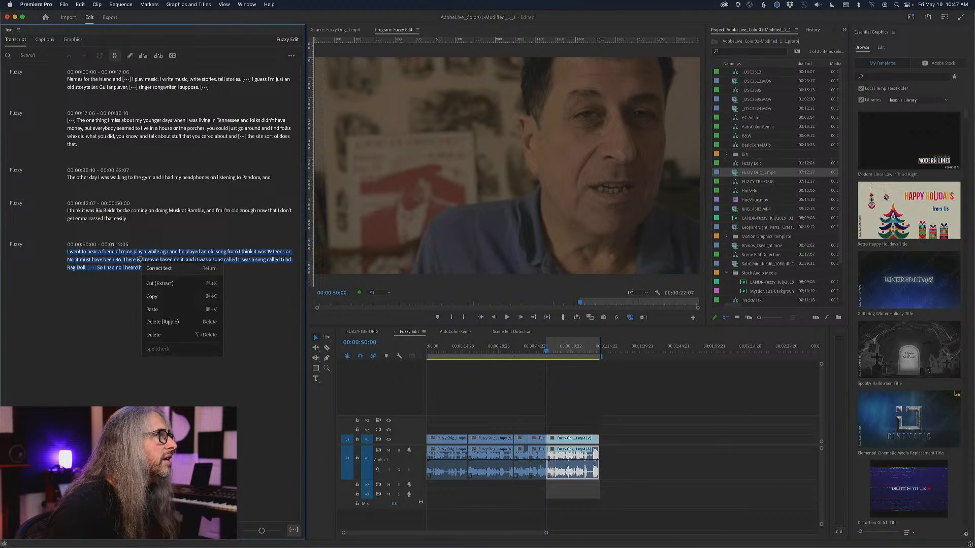
pyautogui.click(167, 284)
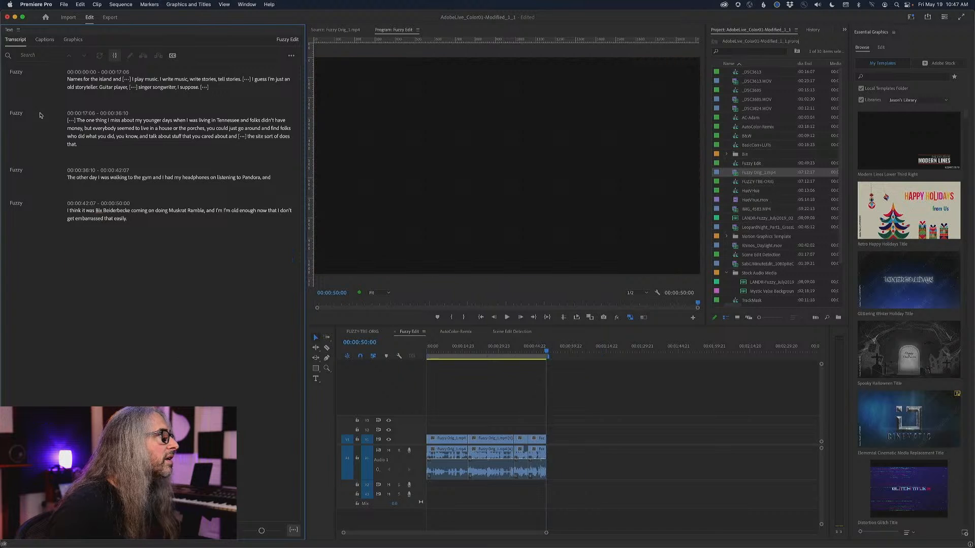
pyautogui.click(71, 119)
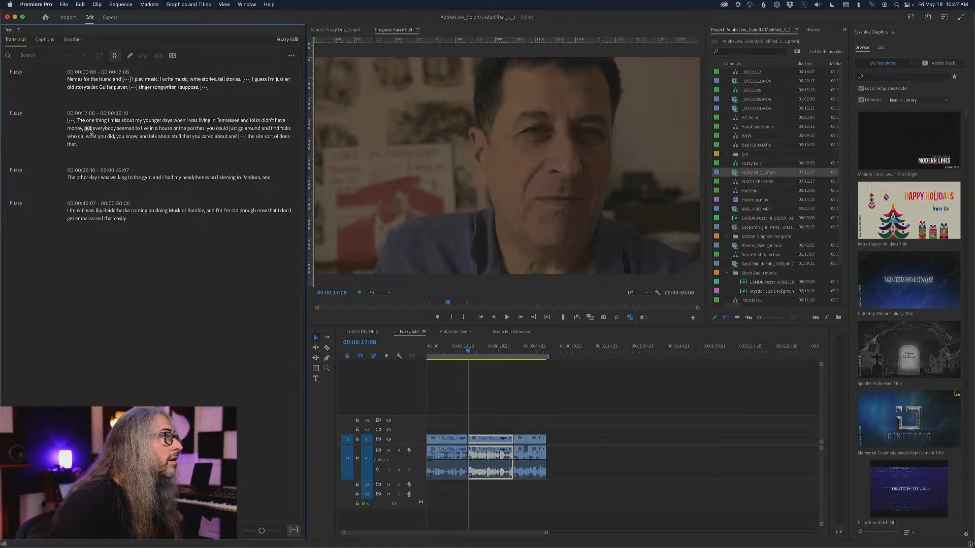
pyautogui.press('super+v')
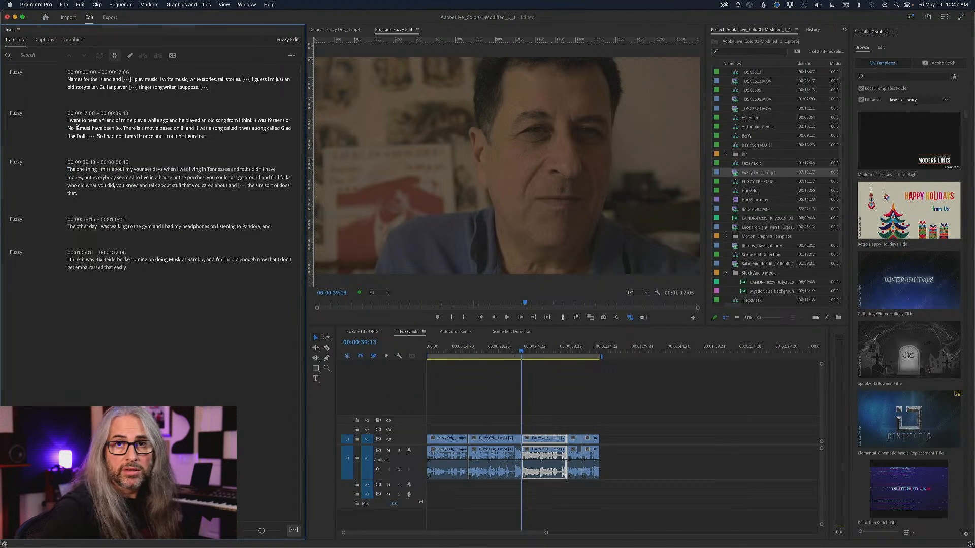
# Play the rough cut from the opening into "I went to hear a friend of mine", and ripple-delete that passage's clip.
pyautogui.press('Home')
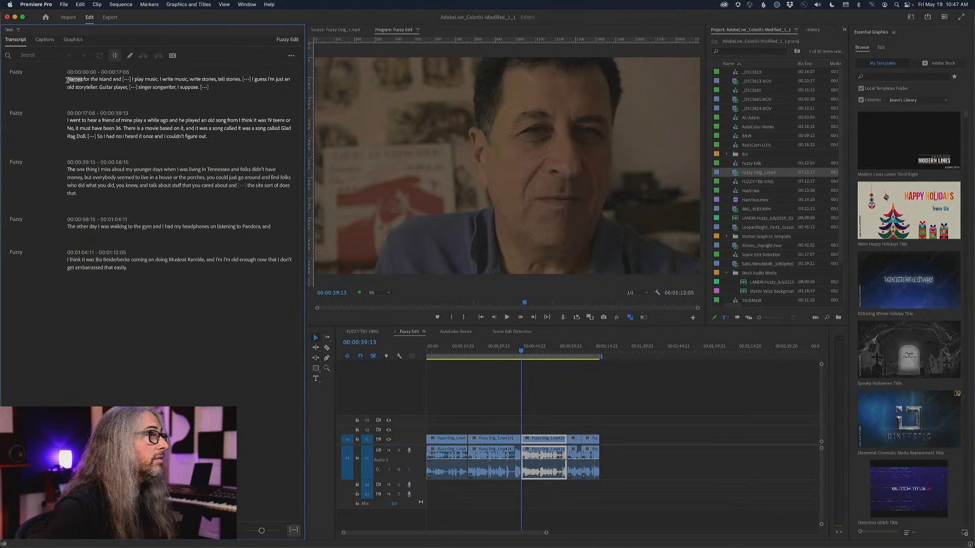
pyautogui.click(145, 87)
pyautogui.press('space')
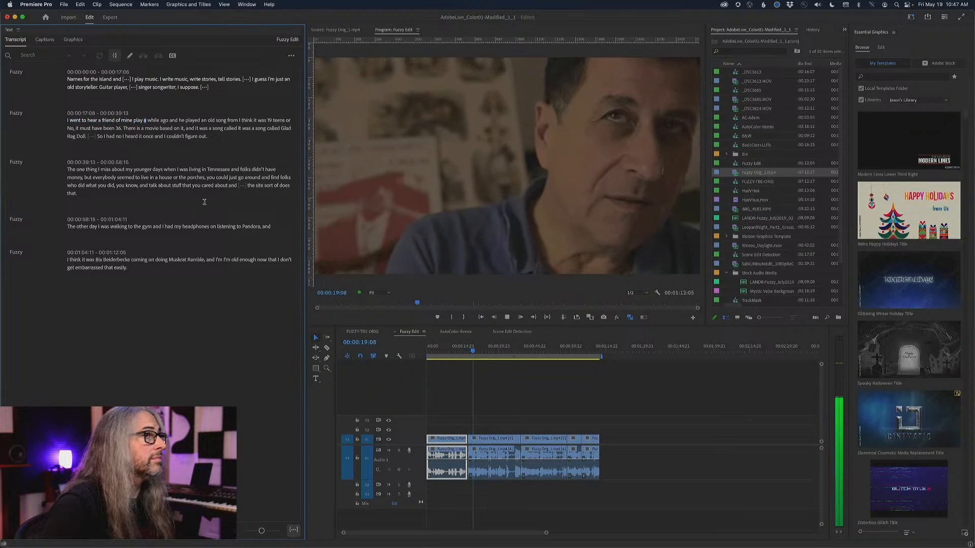
pyautogui.press('space')
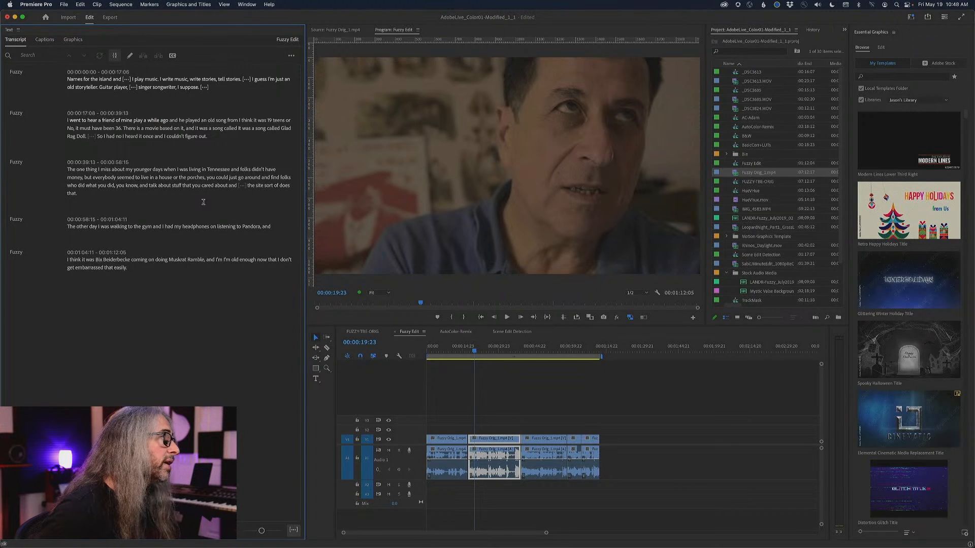
pyautogui.hotkey('shift', 'Delete')
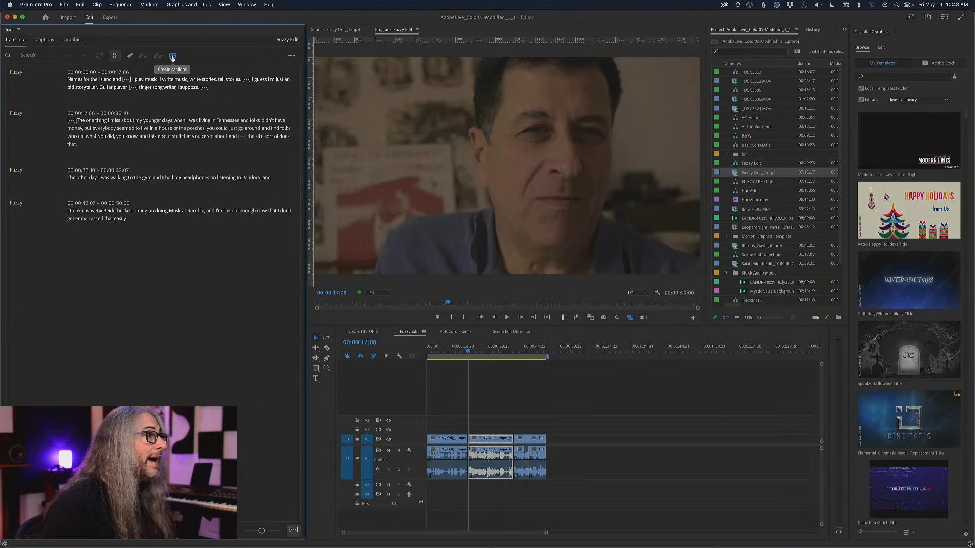
# Create captions from the sequence transcript using the Subtitle default preset, Subtitle format, no style and single lines.
pyautogui.click(172, 57)
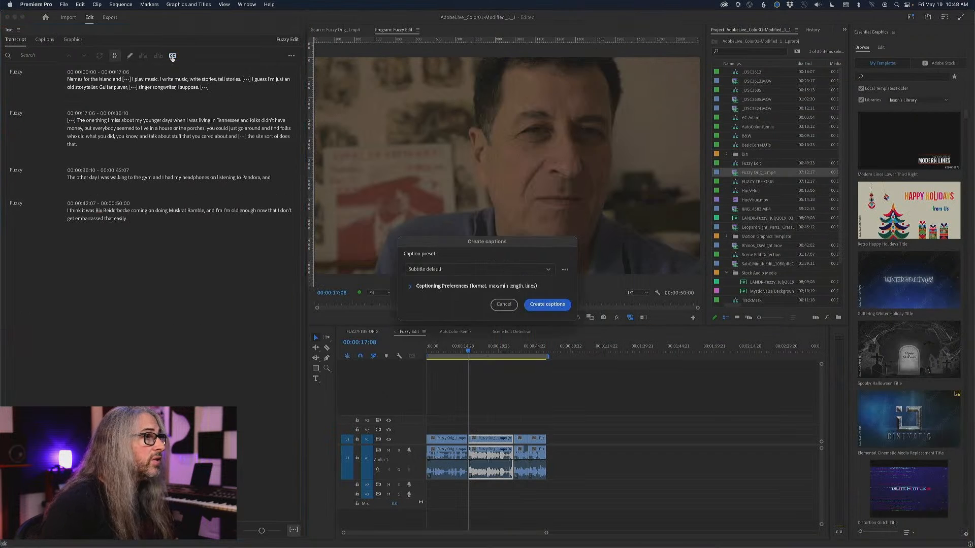
pyautogui.click(408, 287)
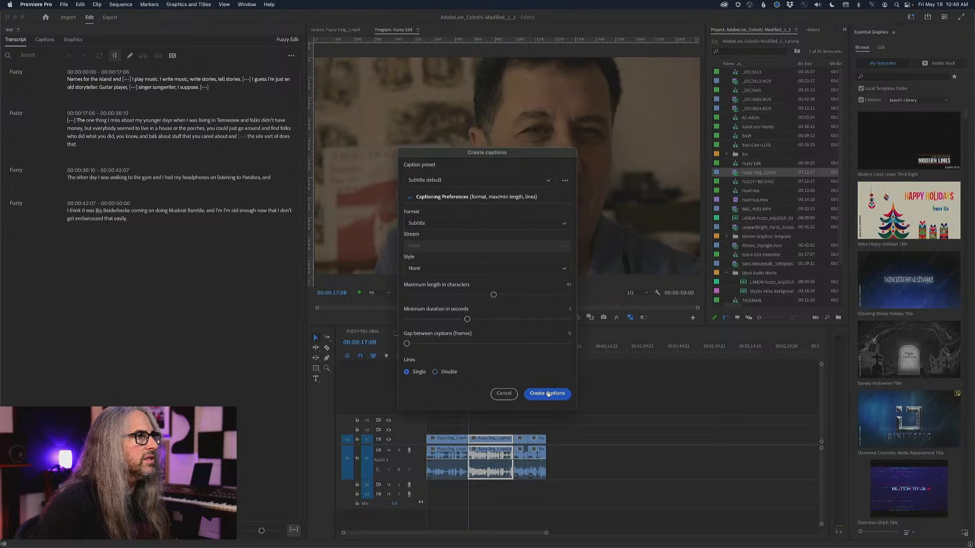
pyautogui.click(488, 269)
pyautogui.click(488, 273)
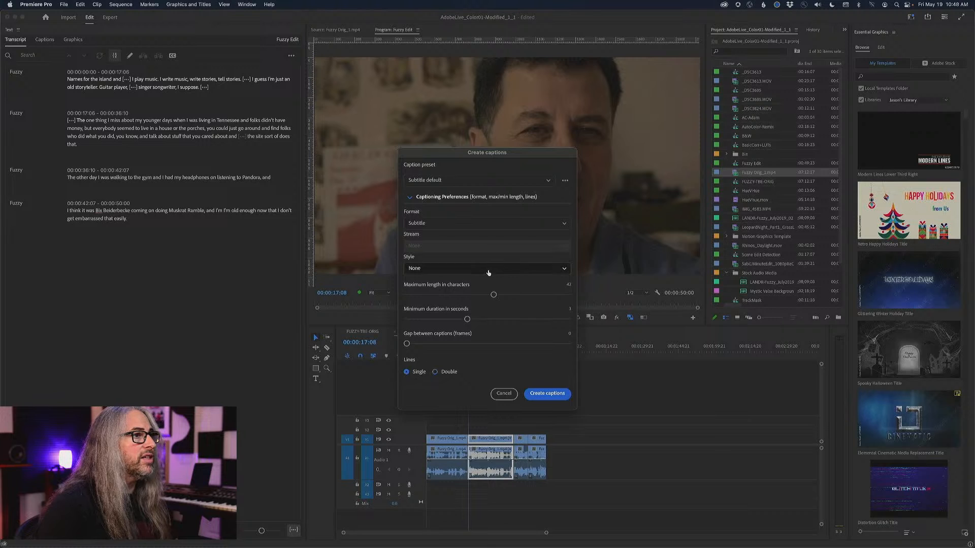
pyautogui.click(548, 394)
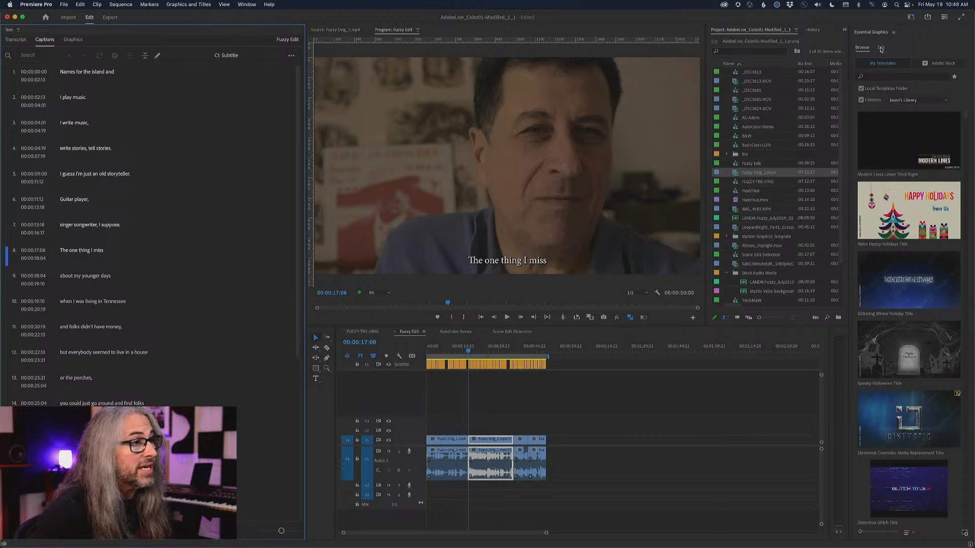
# Select all captions on the subtitle track, set their font to Futura PT, and lower the shadow opacity to about 44%.
pyautogui.click(443, 364)
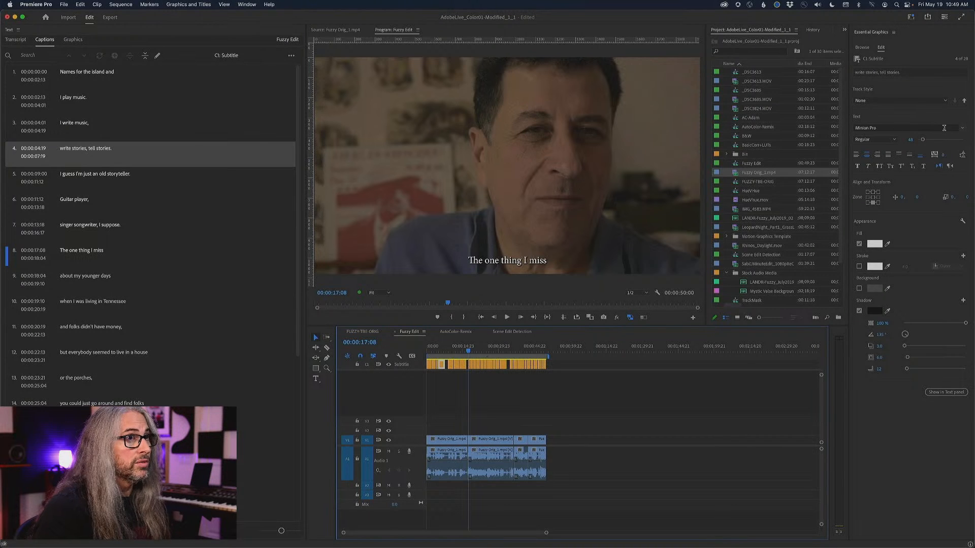
pyautogui.moveTo(562, 366); pyautogui.dragTo(427, 366)
pyautogui.click(963, 129)
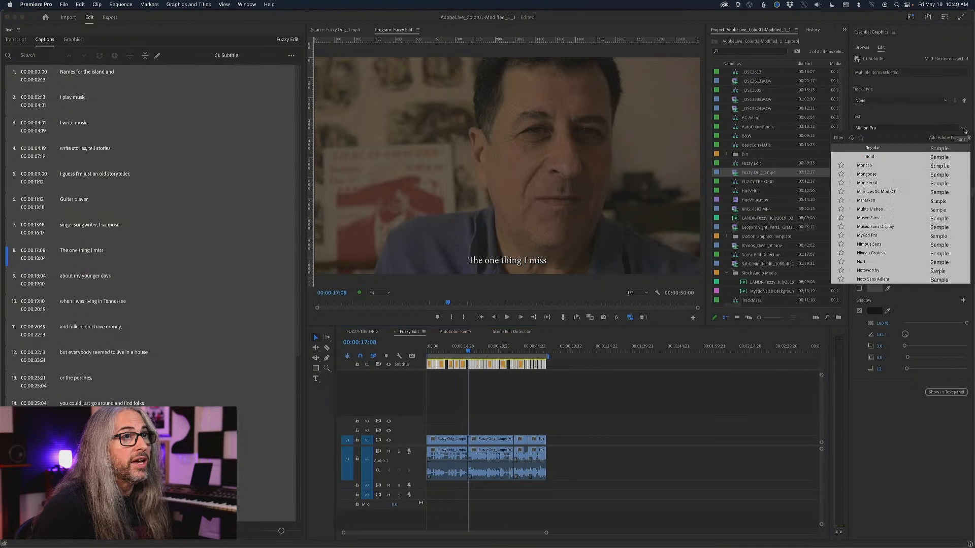
pyautogui.scroll(10, 887, 202)
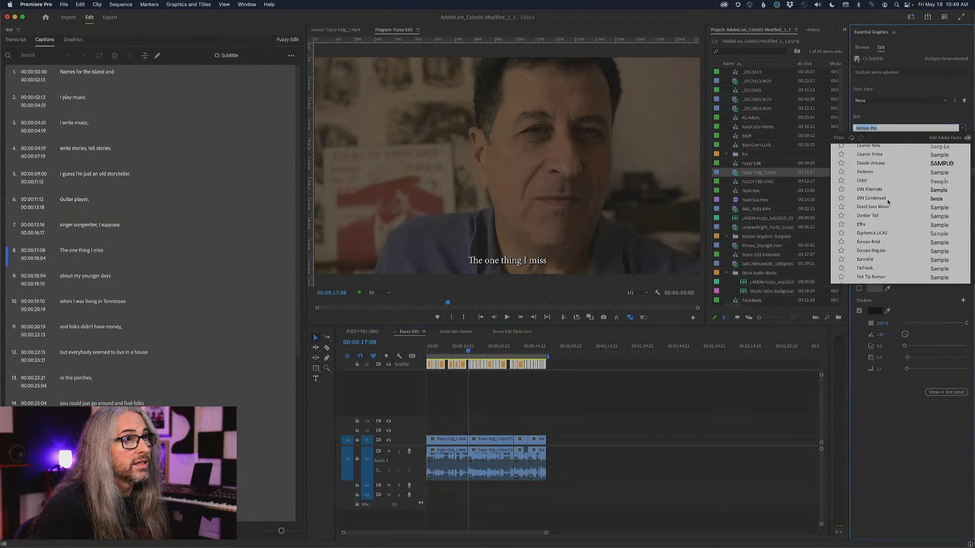
pyautogui.scroll(-4, 888, 202)
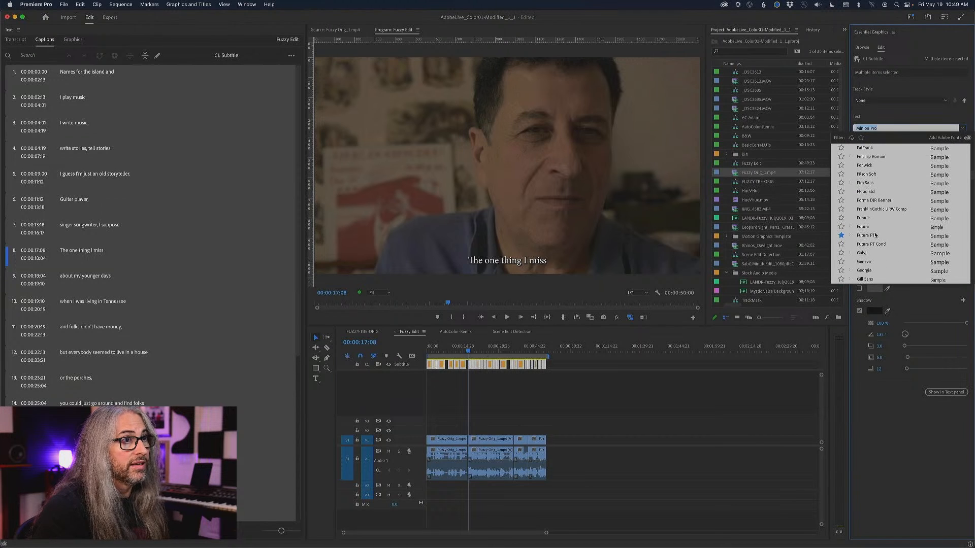
pyautogui.click(876, 235)
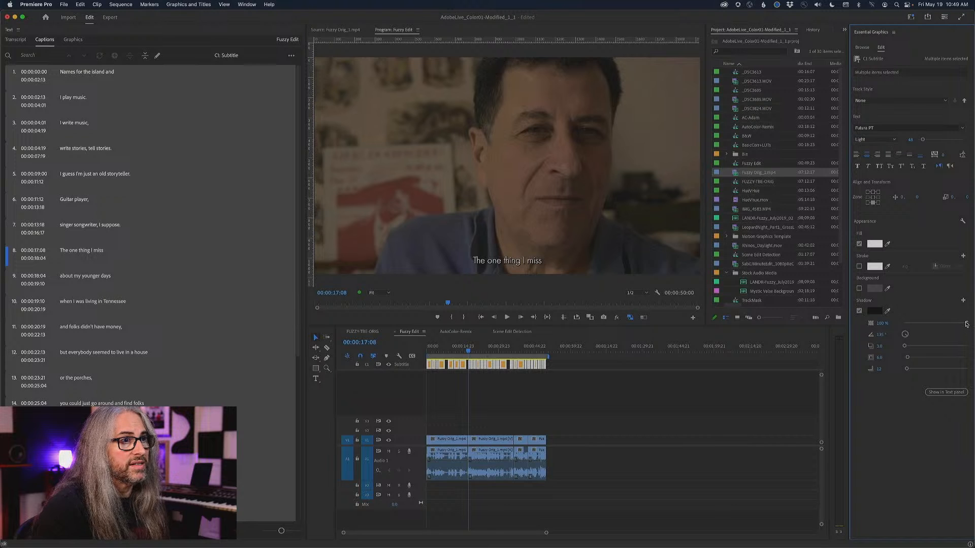
pyautogui.moveTo(966, 324); pyautogui.dragTo(929, 322)
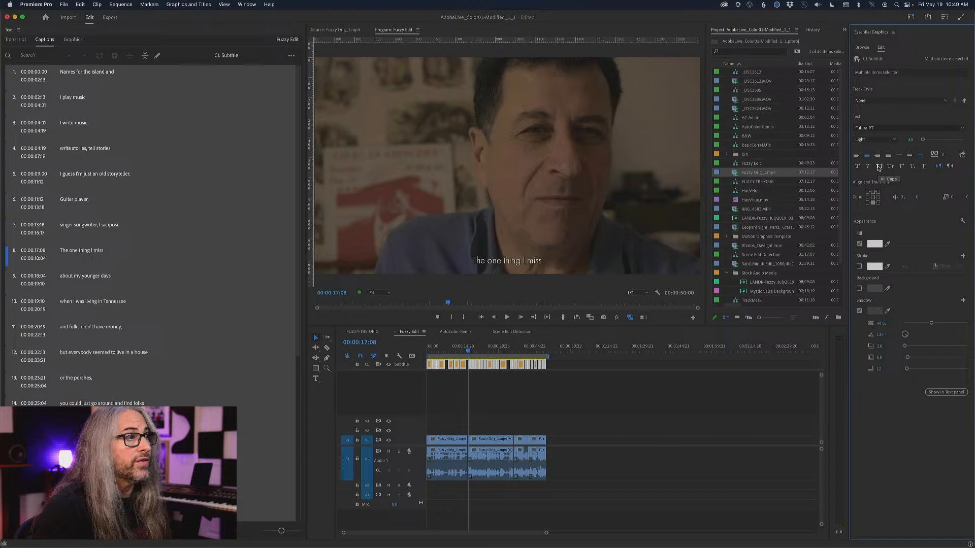
# Set all selected captions in All Caps with the Medium font style.
pyautogui.click(879, 167)
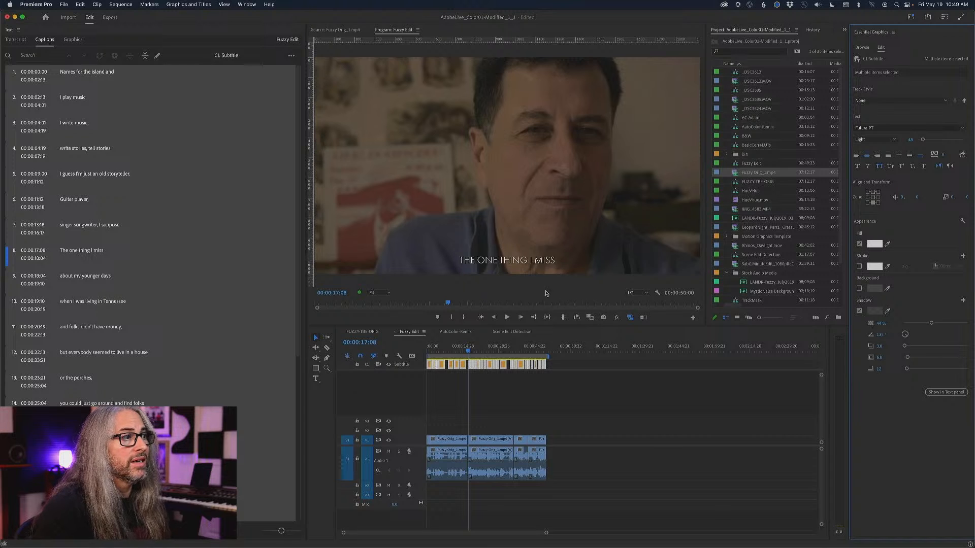
pyautogui.click(895, 140)
pyautogui.click(889, 173)
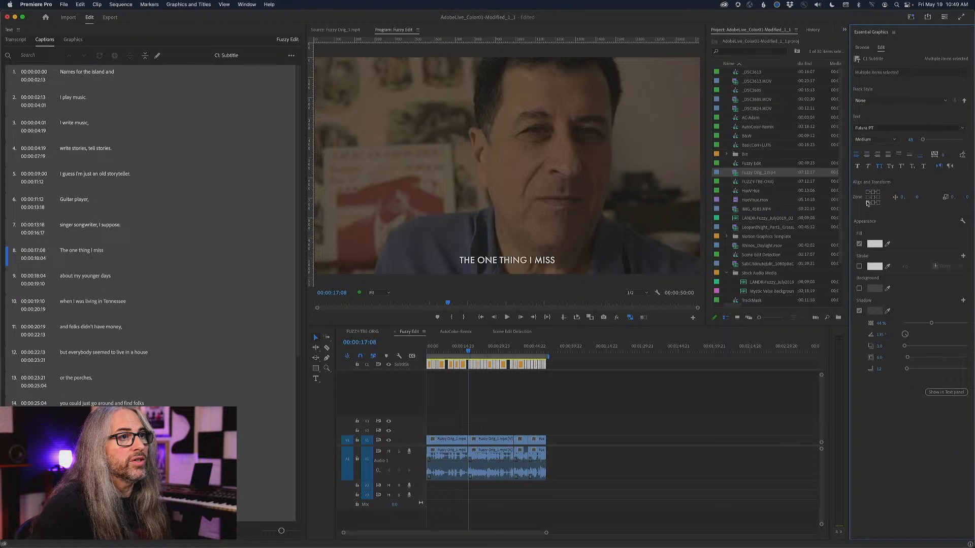
# Try both bottom-corner zones for the captions, return them to bottom centre, and enlarge their text slightly.
pyautogui.click(868, 202)
pyautogui.click(879, 203)
pyautogui.click(873, 203)
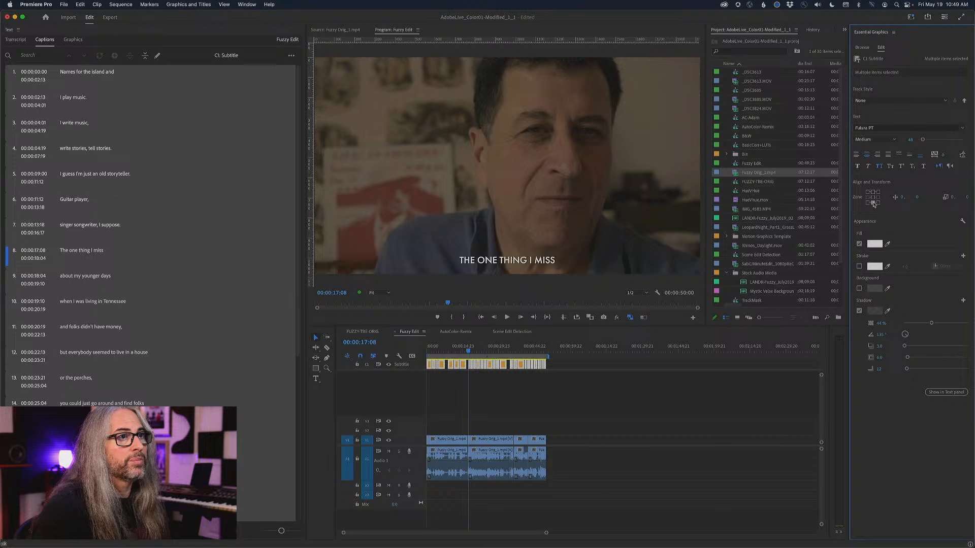
pyautogui.moveTo(922, 141); pyautogui.dragTo(924, 142)
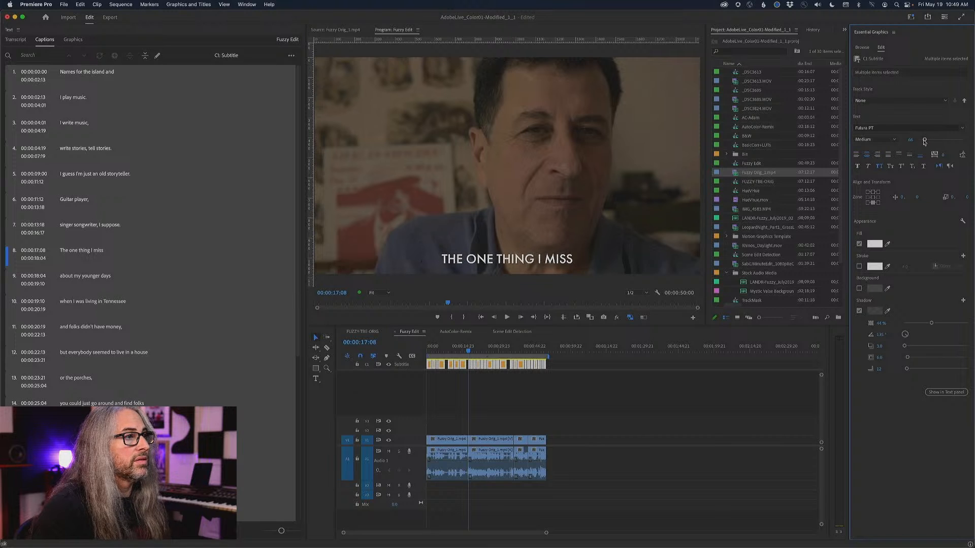
# Play the styled captions from "The one thing I miss", and inspect the first caption and "singer songwriter, I suppose.".
pyautogui.press('space')
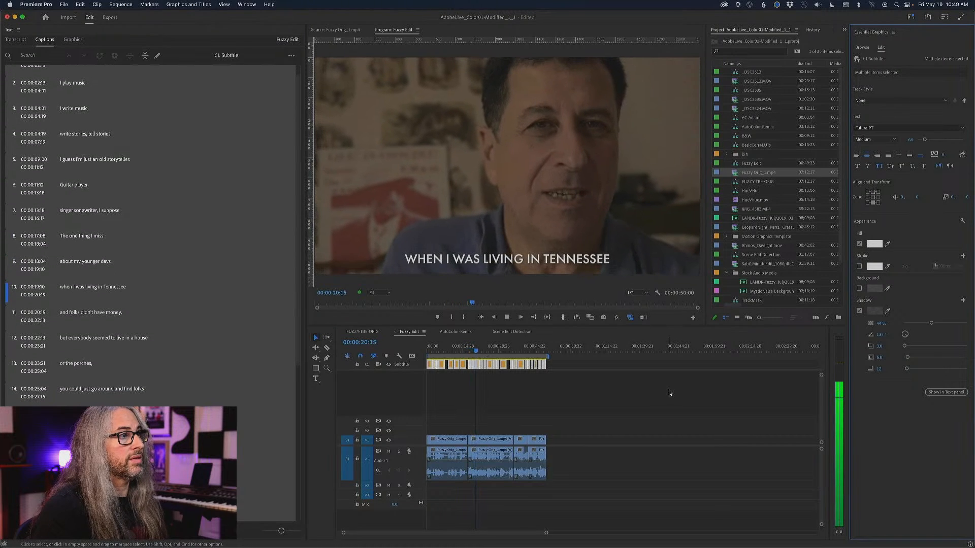
pyautogui.press('space')
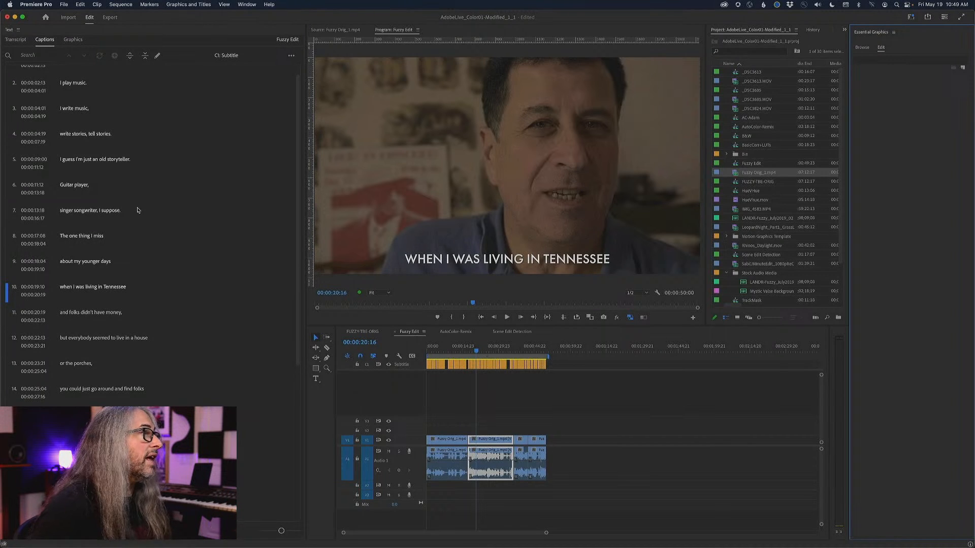
pyautogui.moveTo(475, 351); pyautogui.dragTo(423, 350)
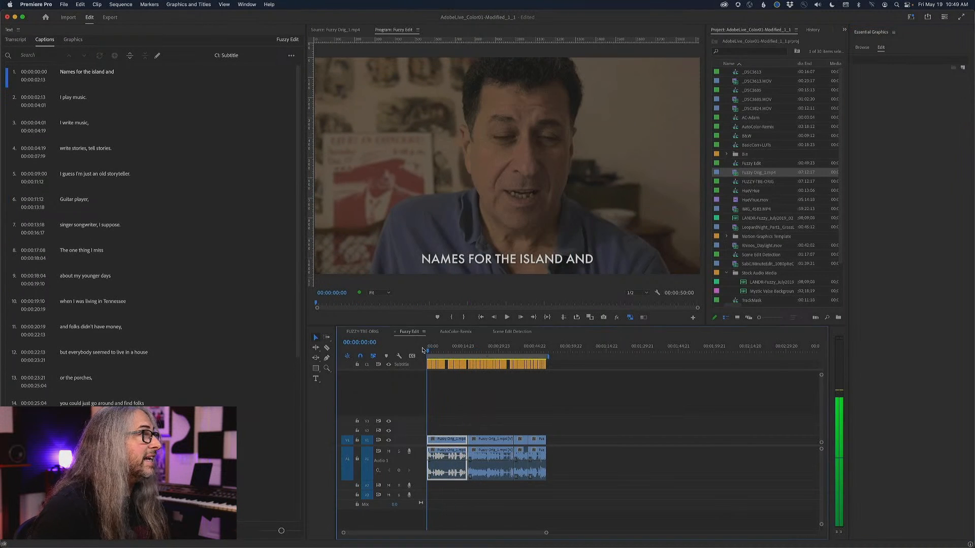
pyautogui.click(76, 72)
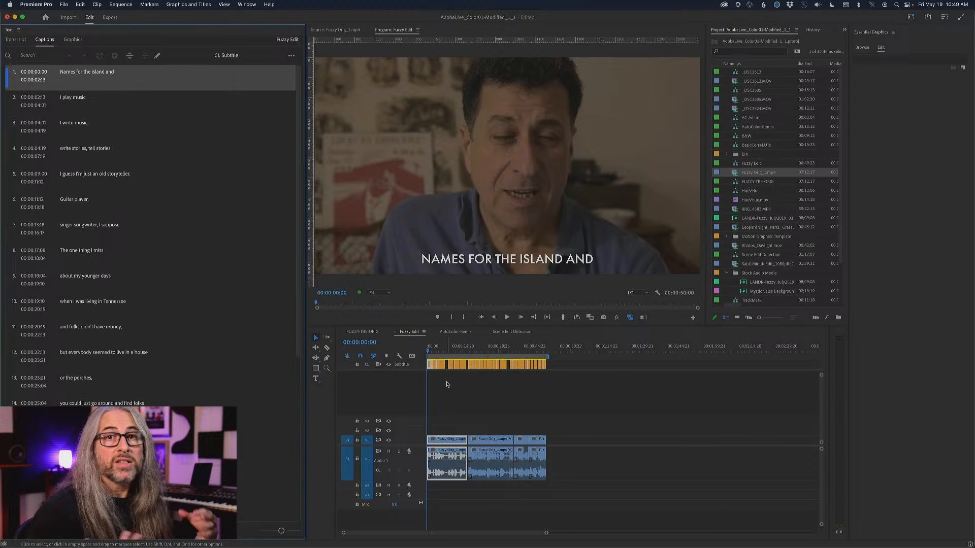
pyautogui.click(466, 349)
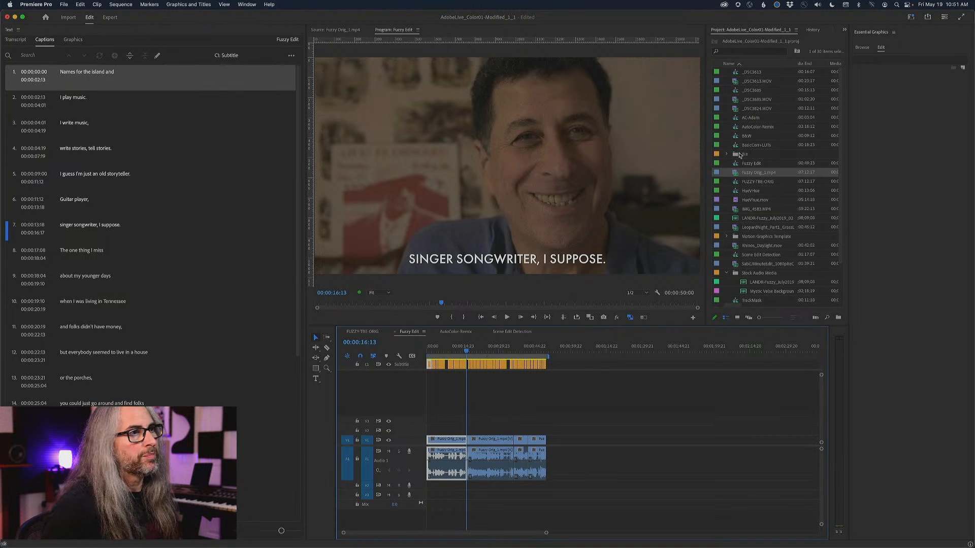
# Place the LANDR-Fuzzy_July2019_02_Beulah_mix-High-Open.mp3 audio at the start of Audio 2 in Fuzzy Edit, and expand that track's height.
pyautogui.doubleClick(742, 283)
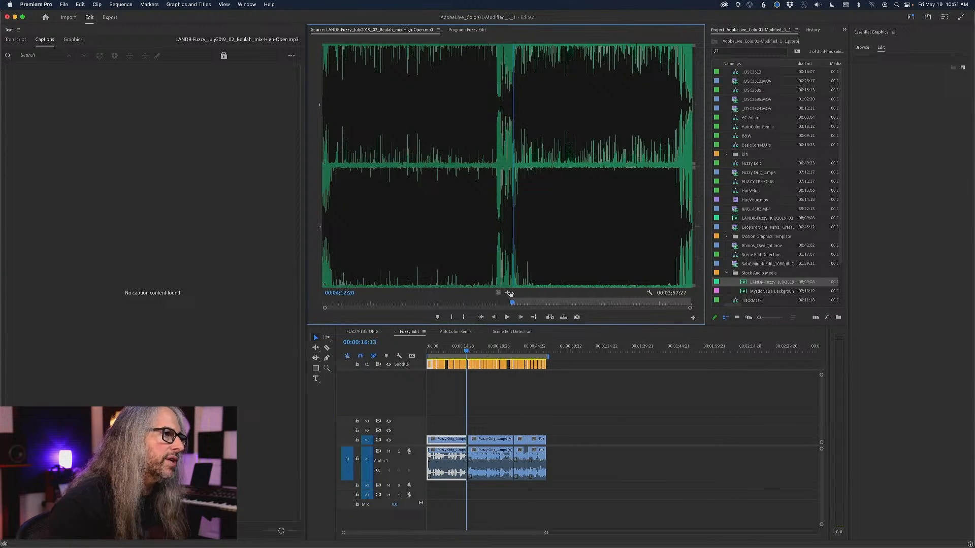
pyautogui.moveTo(509, 296); pyautogui.dragTo(419, 489)
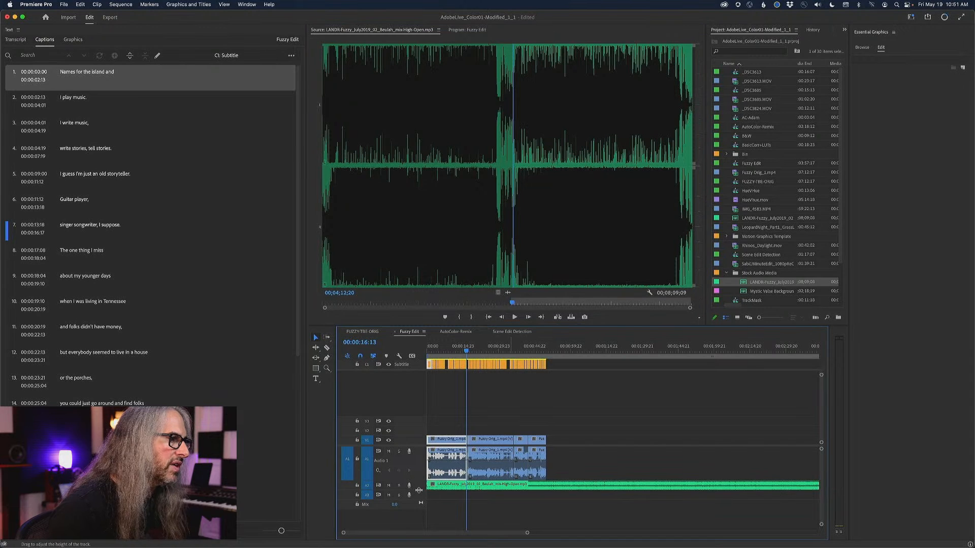
pyautogui.moveTo(419, 491); pyautogui.dragTo(421, 510)
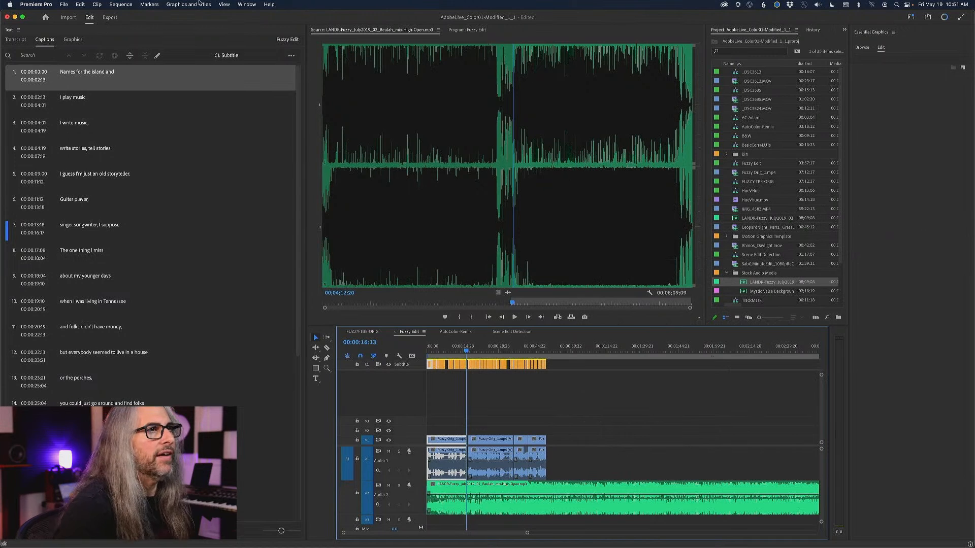
# Show the Essential Sound controls, enable Remix on the music clip in Audio 2, and expand its Customize settings.
pyautogui.click(246, 4)
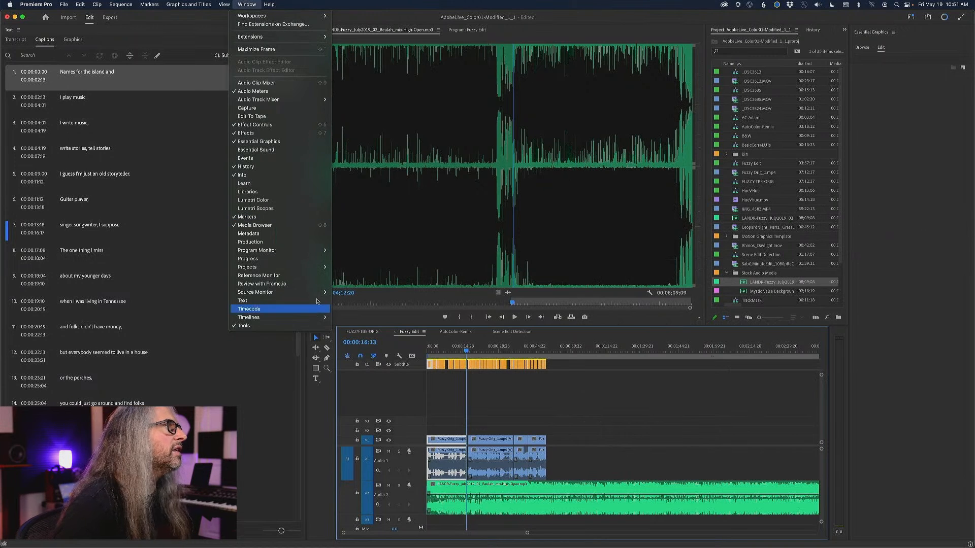
pyautogui.click(292, 149)
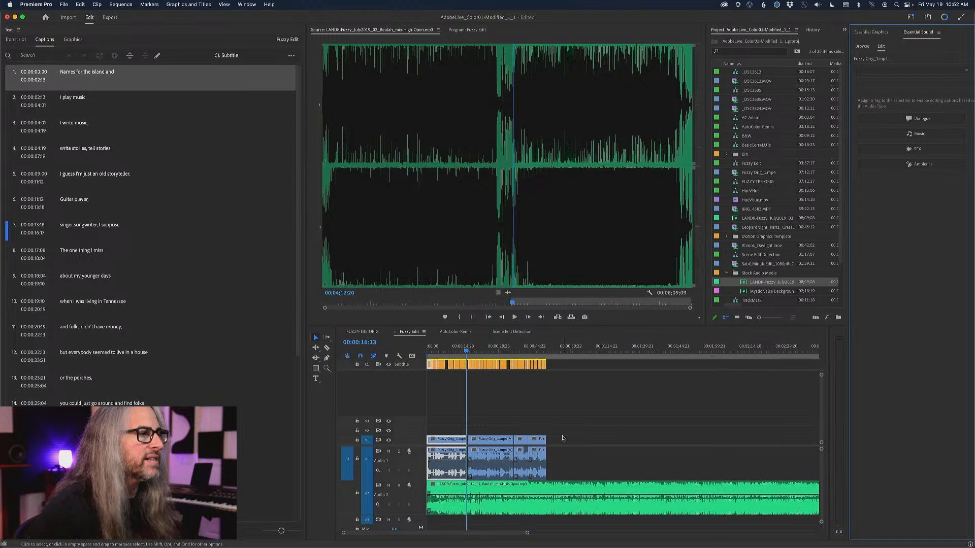
pyautogui.click(570, 491)
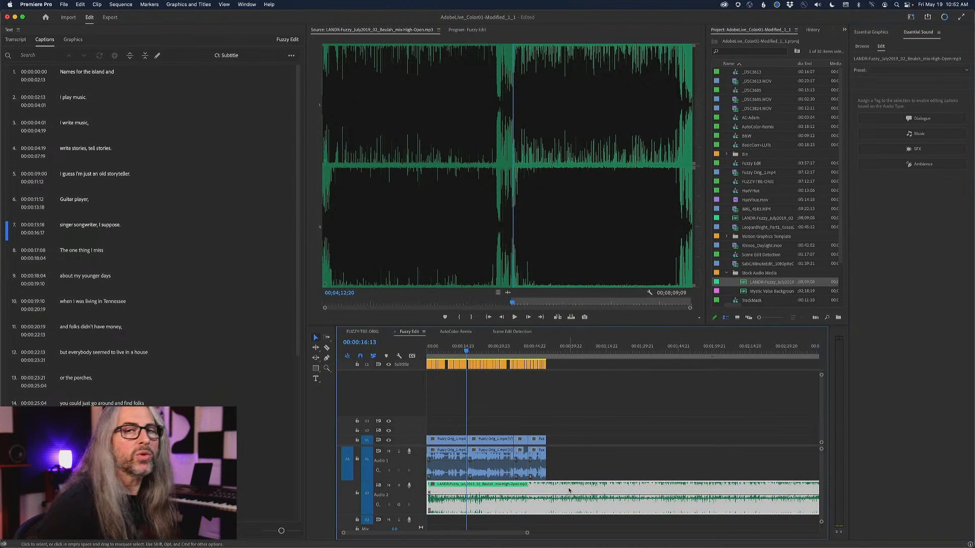
pyautogui.press('-')
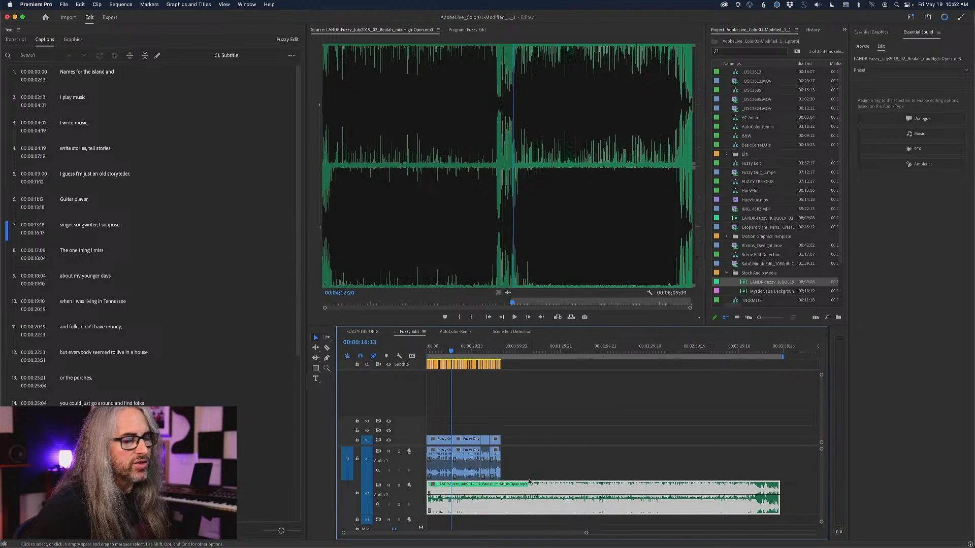
pyautogui.rightClick(548, 488)
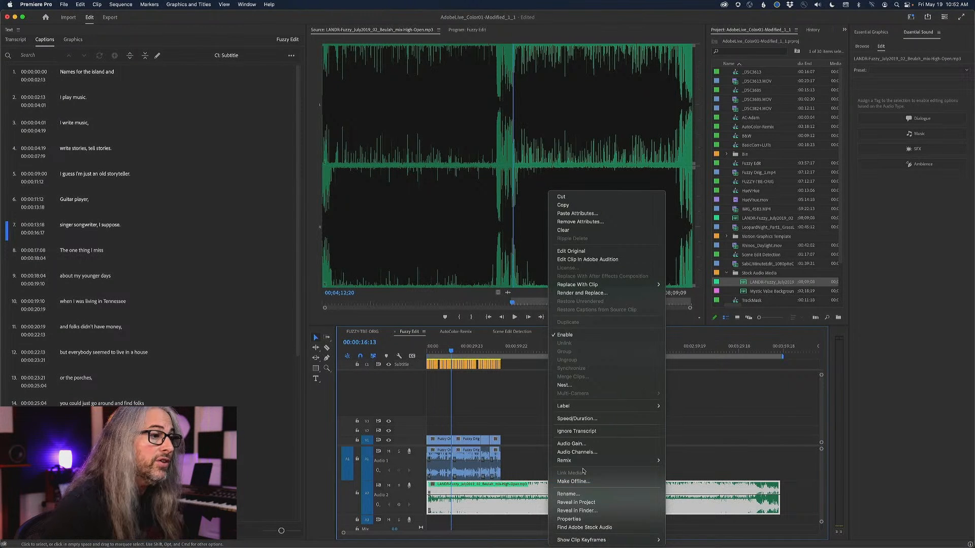
pyautogui.moveTo(585, 467)
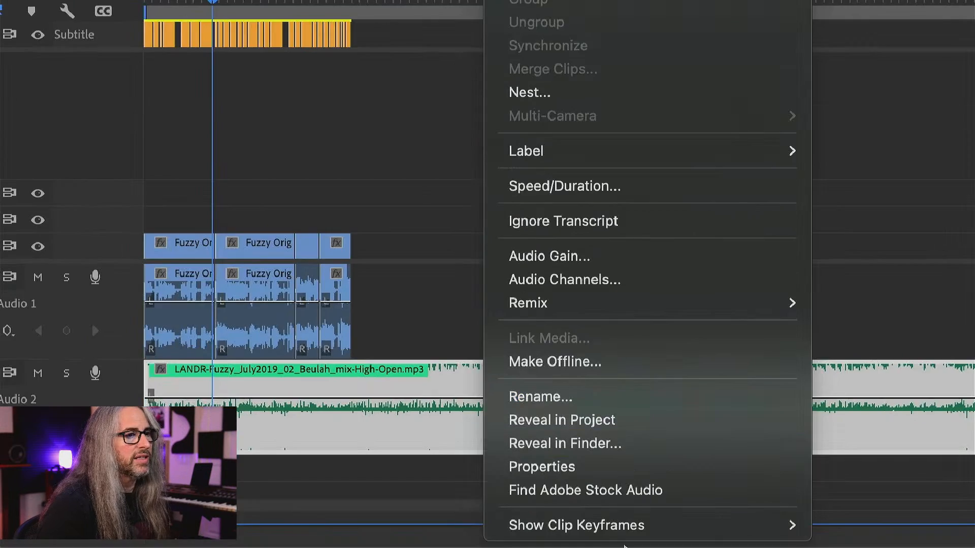
pyautogui.moveTo(660, 311)
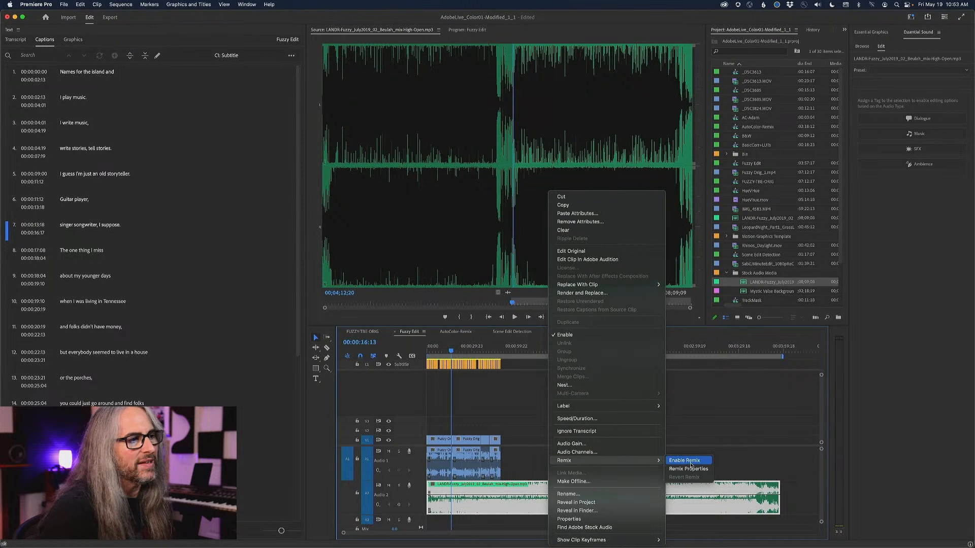
pyautogui.click(697, 463)
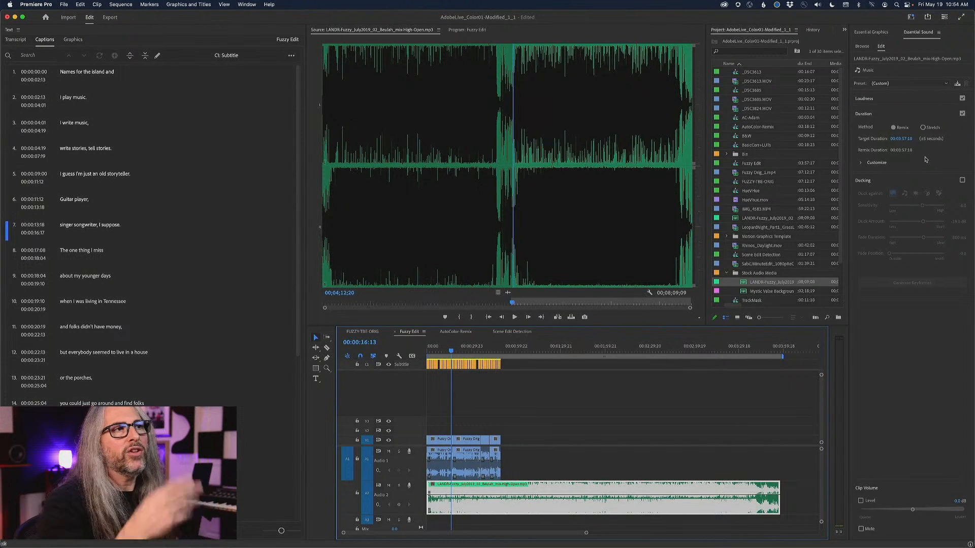
pyautogui.click(860, 164)
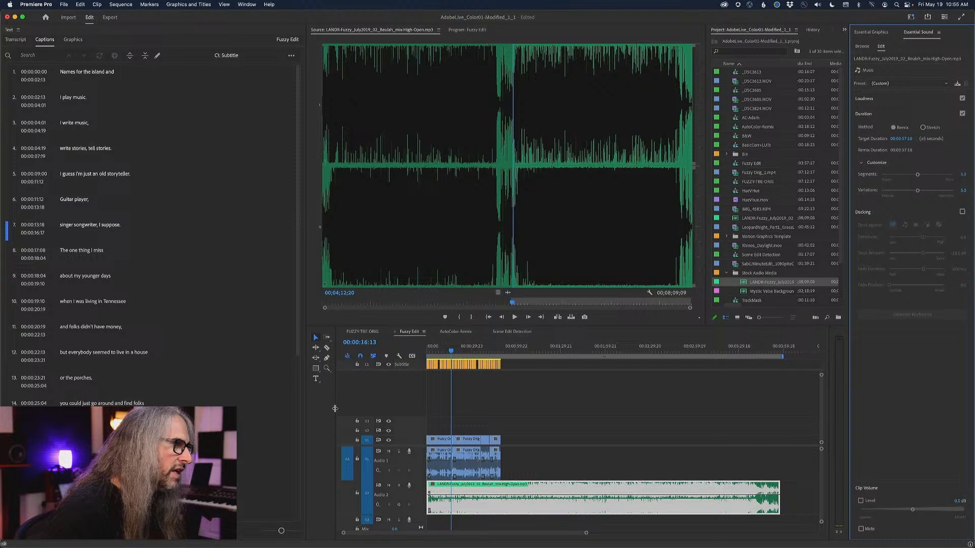
# Shorten the music clip with the Remix Tool to a target duration of 00:00:48:01, near the end of the interview footage.
pyautogui.moveTo(334, 409); pyautogui.dragTo(325, 407)
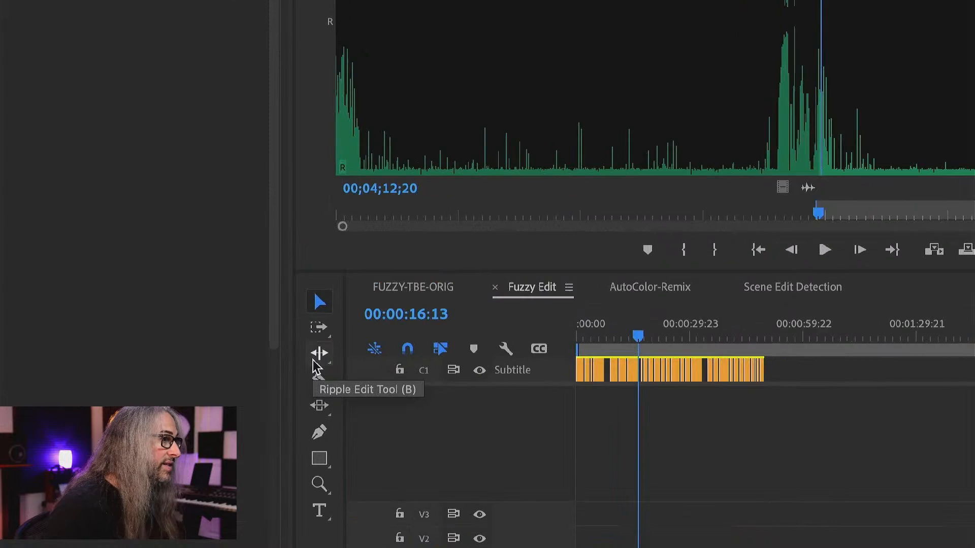
pyautogui.click(320, 355)
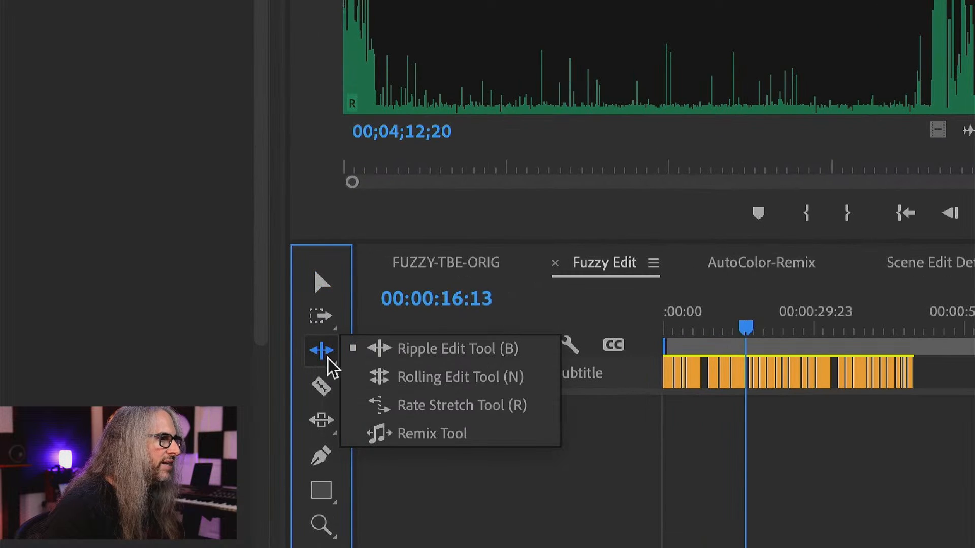
pyautogui.click(482, 436)
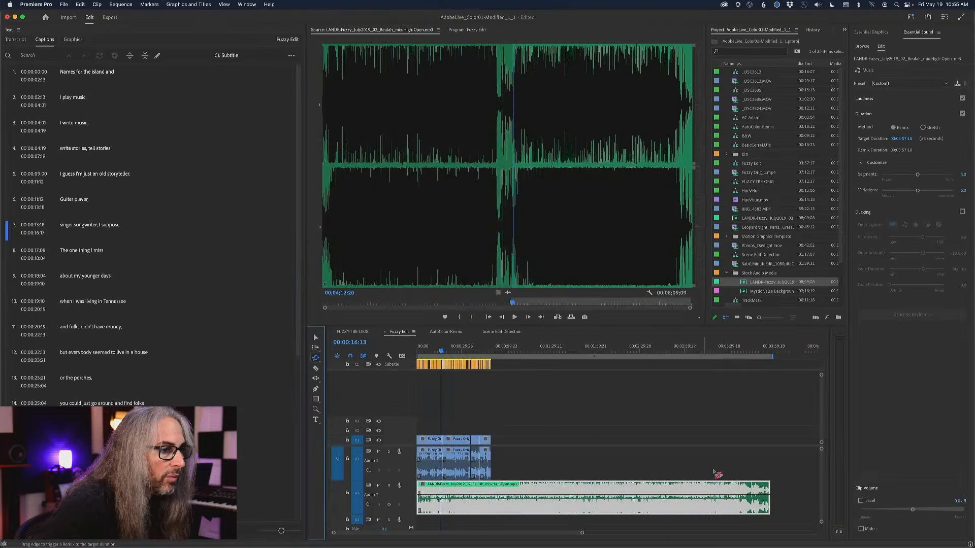
pyautogui.moveTo(769, 492); pyautogui.dragTo(491, 492)
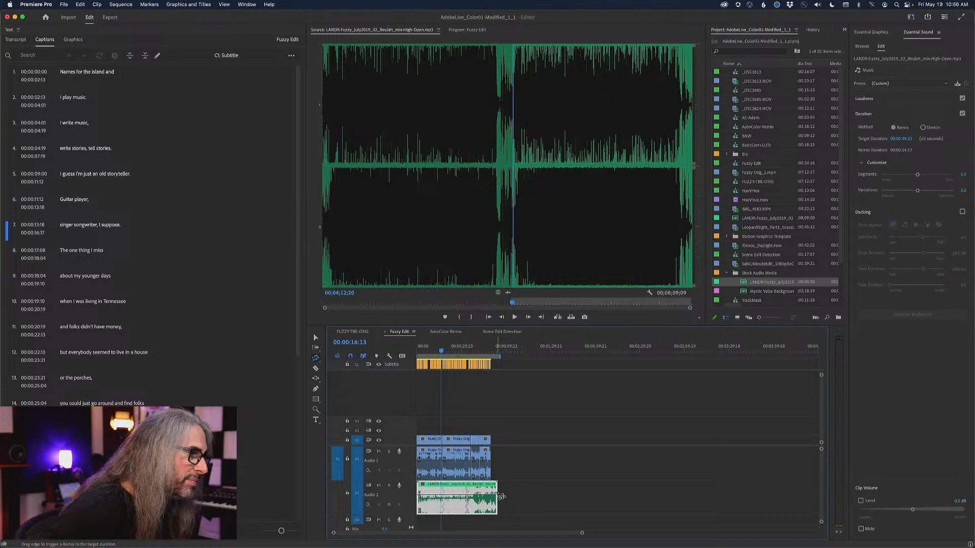
pyautogui.moveTo(500, 496); pyautogui.dragTo(490, 496)
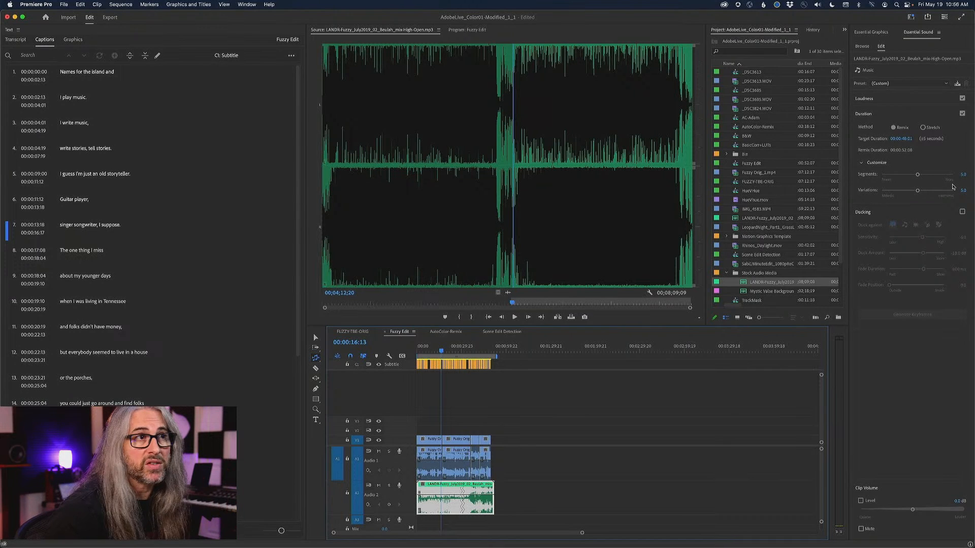
# Set the music remix's Segments to 1.0 for the fewest edits.
pyautogui.click(918, 175)
pyautogui.moveTo(918, 176); pyautogui.dragTo(889, 176)
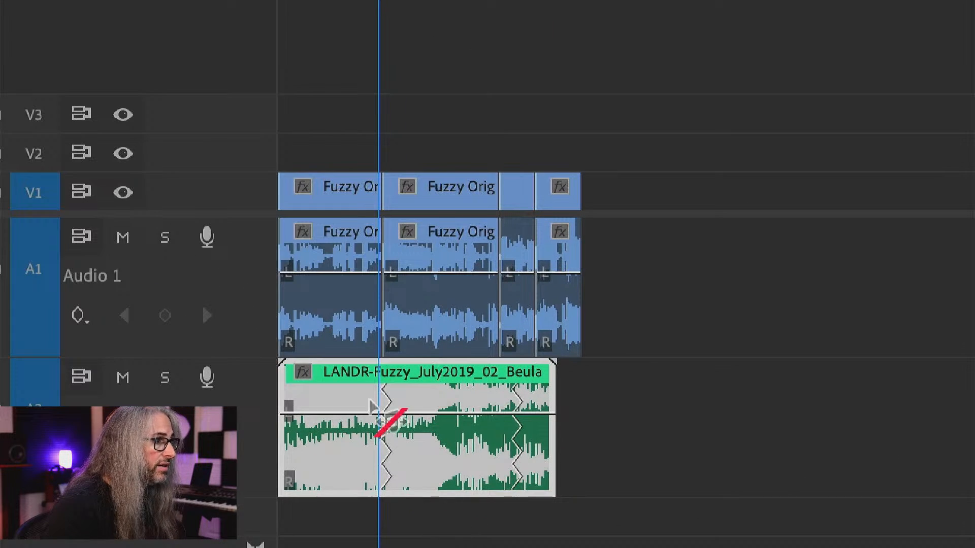
pyautogui.moveTo(371, 404); pyautogui.dragTo(528, 492)
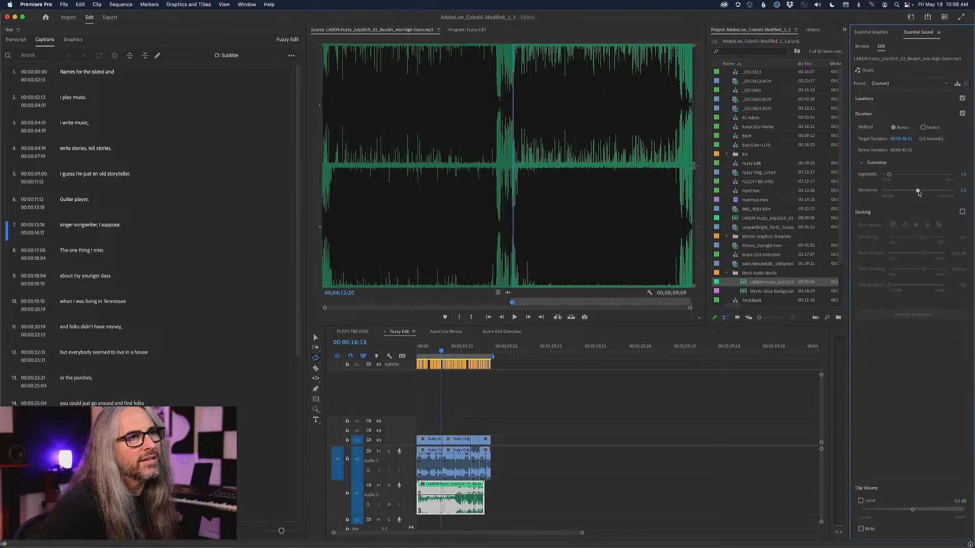
# Try other Variations settings for the music remix, including more melodic ones, and return the value to 5.0.
pyautogui.moveTo(918, 191); pyautogui.dragTo(943, 191)
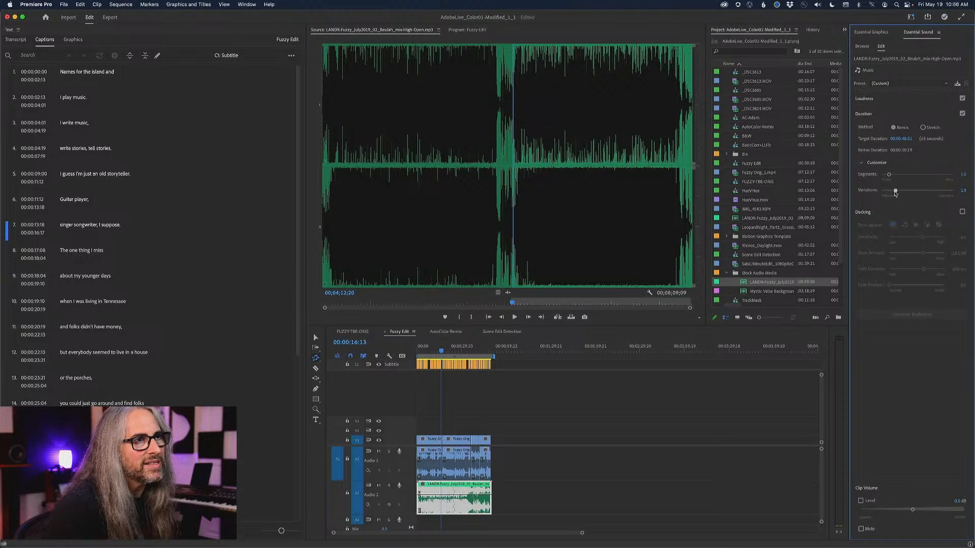
pyautogui.moveTo(895, 192); pyautogui.dragTo(890, 191)
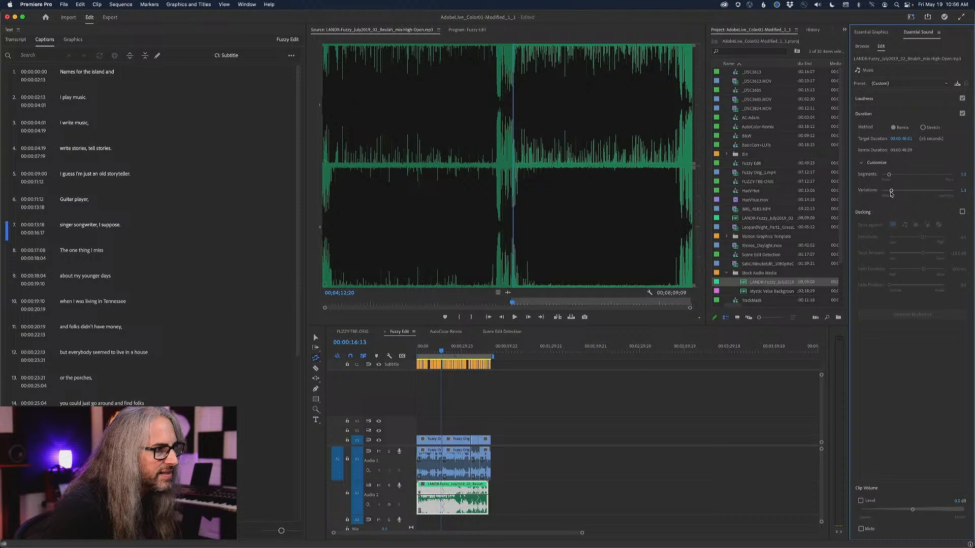
pyautogui.moveTo(940, 193); pyautogui.dragTo(940, 193)
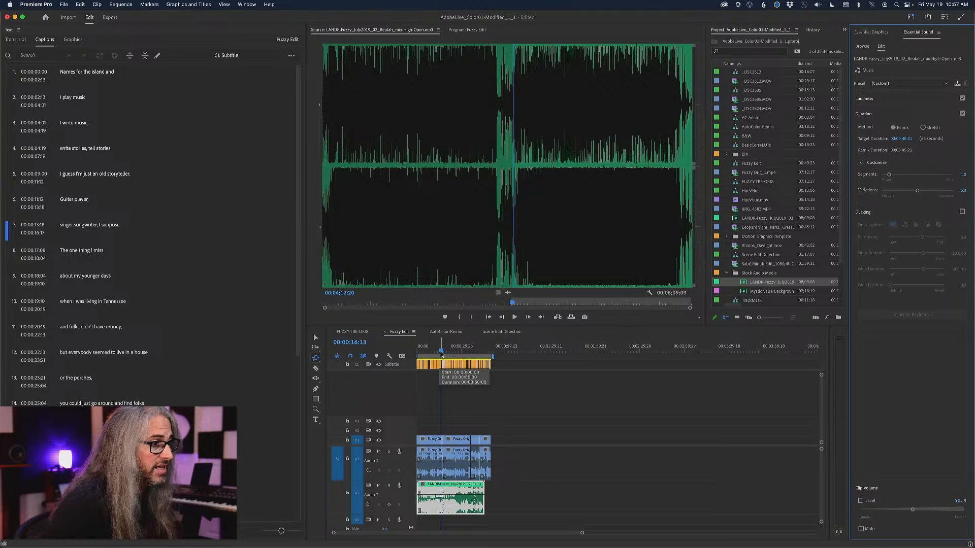
pyautogui.moveTo(442, 354); pyautogui.dragTo(438, 352)
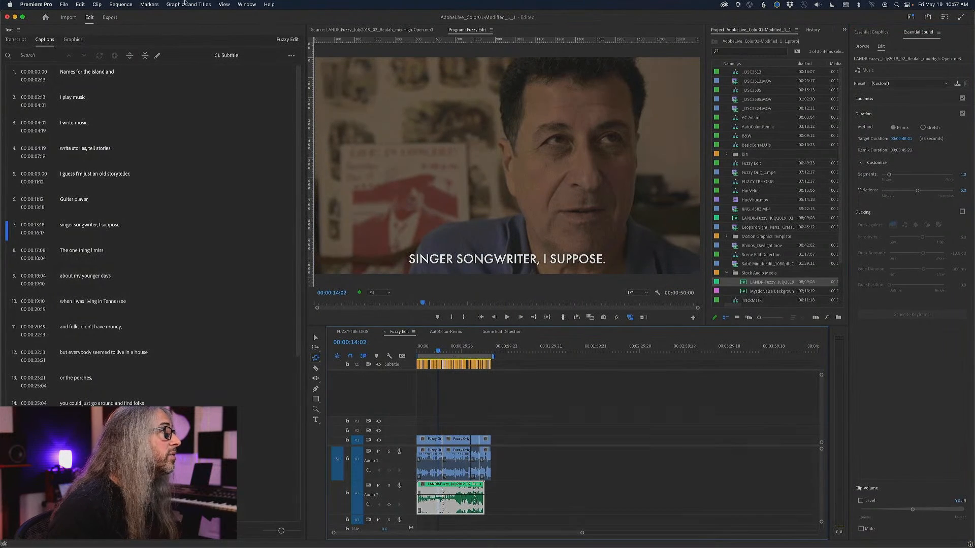
pyautogui.click(247, 4)
pyautogui.click(260, 121)
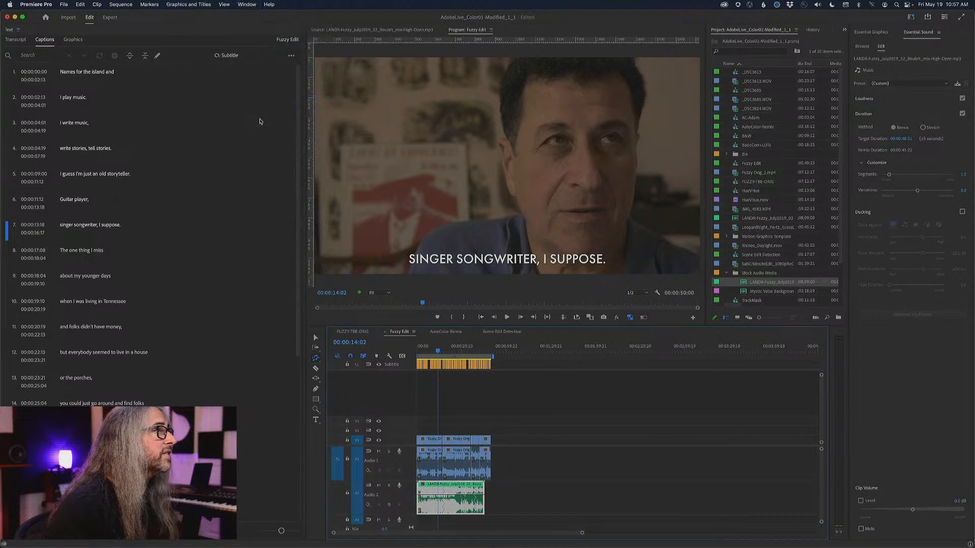
pyautogui.click(844, 31)
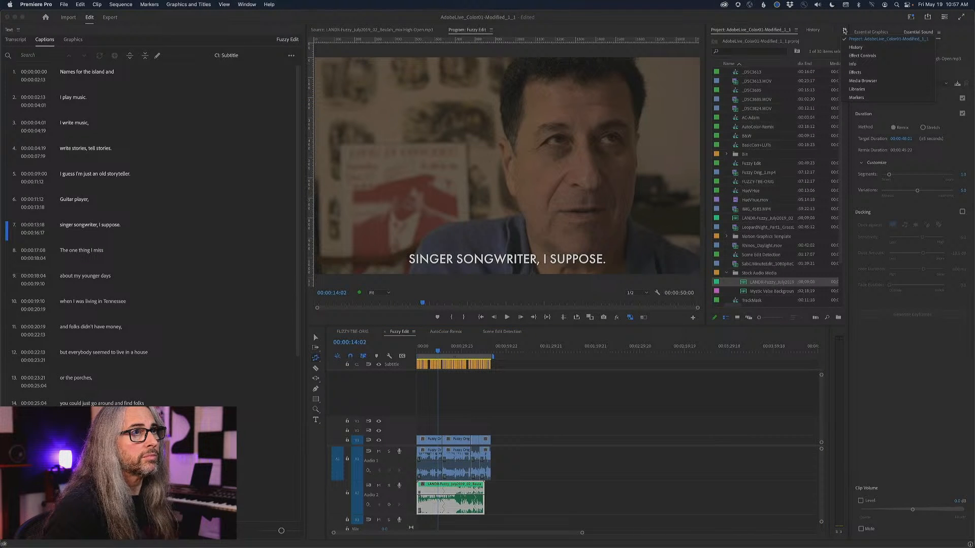
pyautogui.click(844, 30)
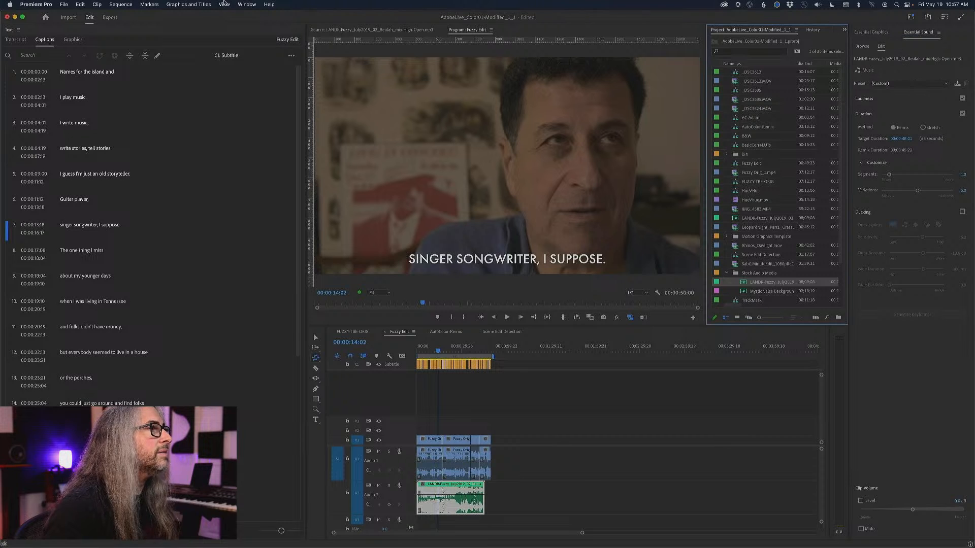
# Open the Audio Track Mixer for Fuzzy Edit and dock it in the same panel group as the captions.
pyautogui.click(247, 5)
pyautogui.moveTo(277, 99)
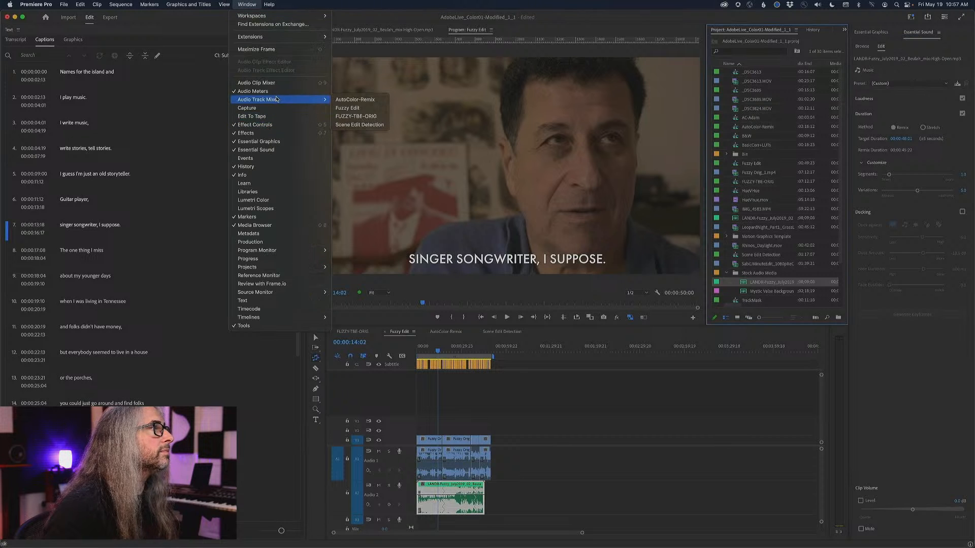
pyautogui.click(350, 108)
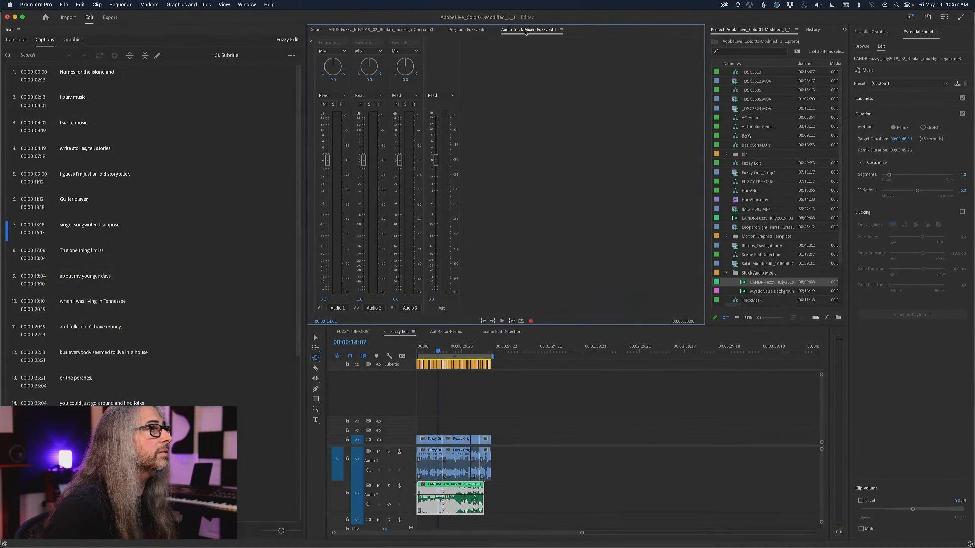
pyautogui.moveTo(526, 31); pyautogui.dragTo(141, 140)
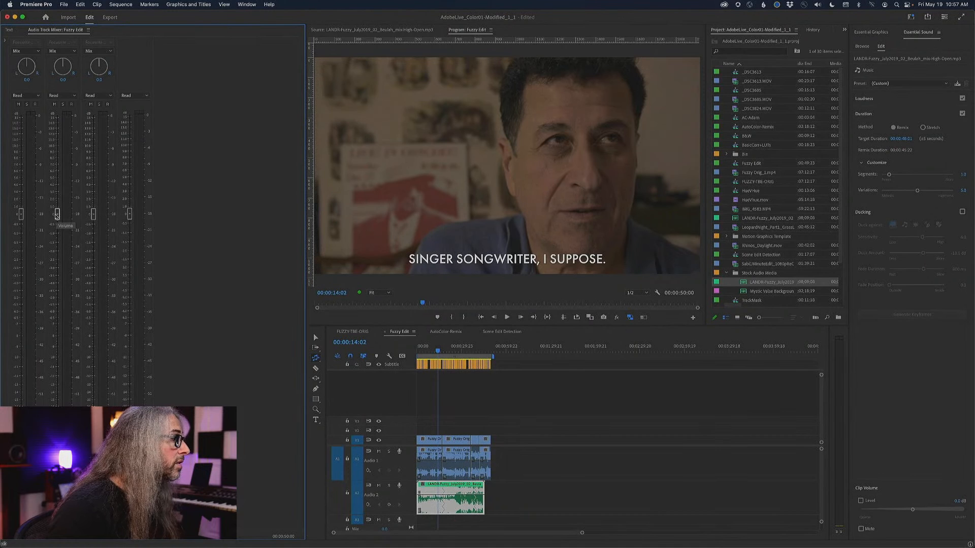
# Lower the Audio 2 volume in the mixer and mute Audio 1 while playing the sequence.
pyautogui.moveTo(57, 214); pyautogui.dragTo(57, 262)
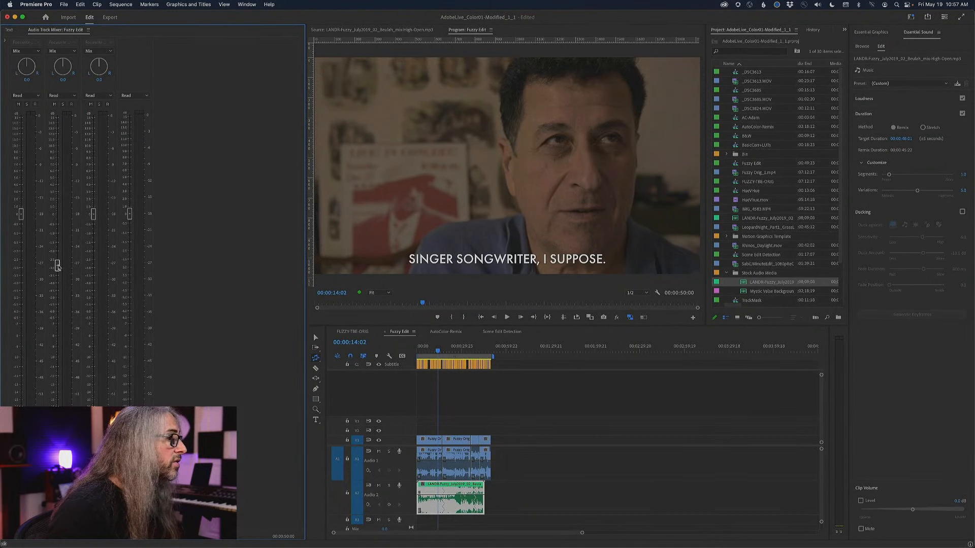
pyautogui.press('space')
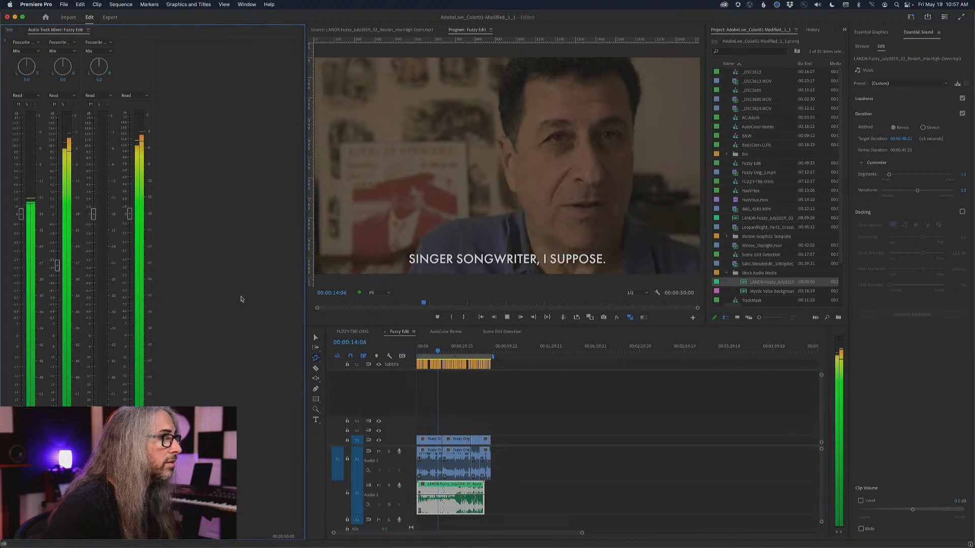
pyautogui.click(18, 104)
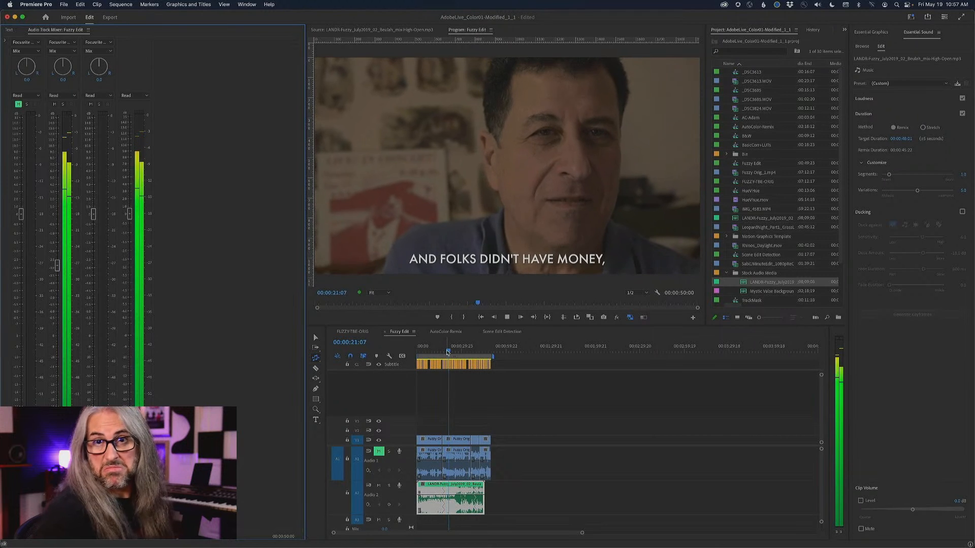
pyautogui.press('space')
# Play the music from about 00:00:15:02, before the remix's first edit point, to check how the transition sounds.
pyautogui.moveTo(449, 351); pyautogui.dragTo(439, 351)
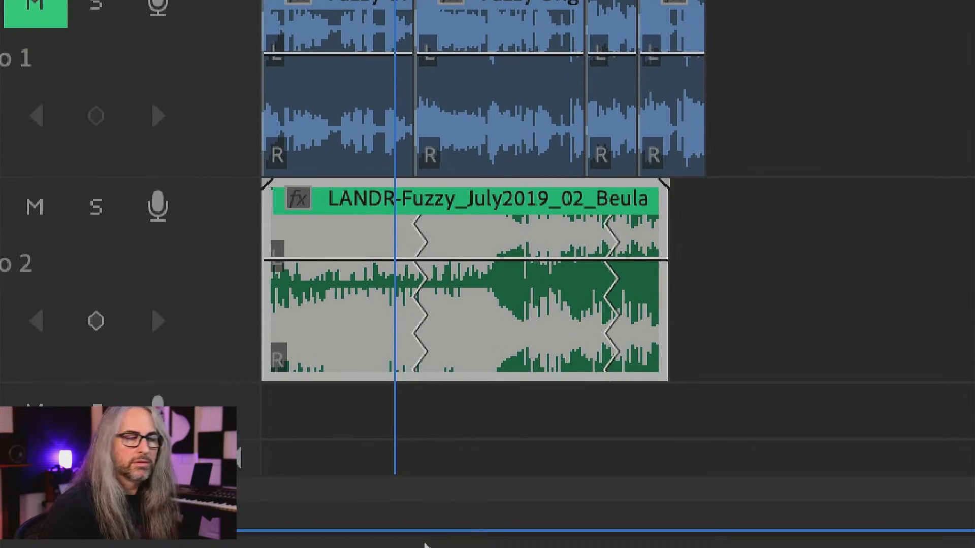
pyautogui.moveTo(425, 544); pyautogui.dragTo(442, 387)
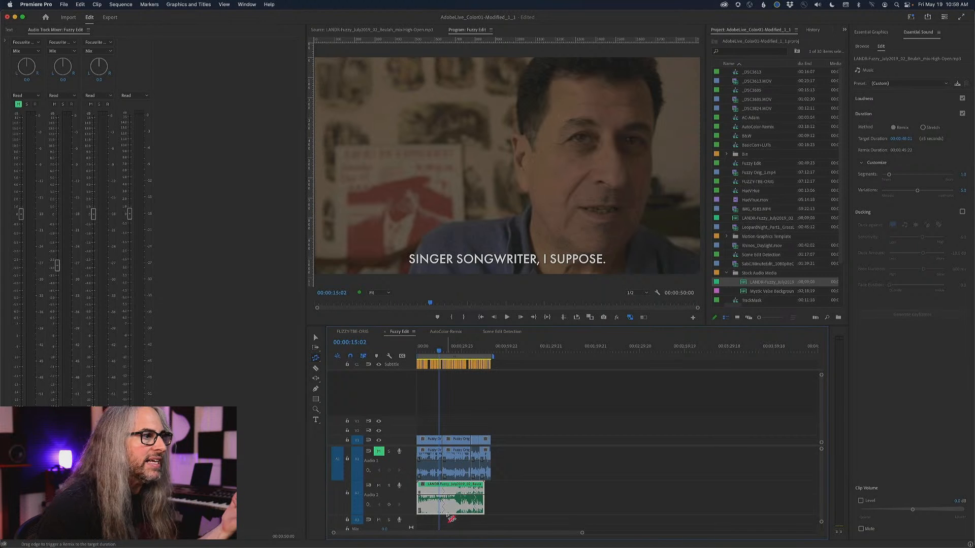
pyautogui.press('space')
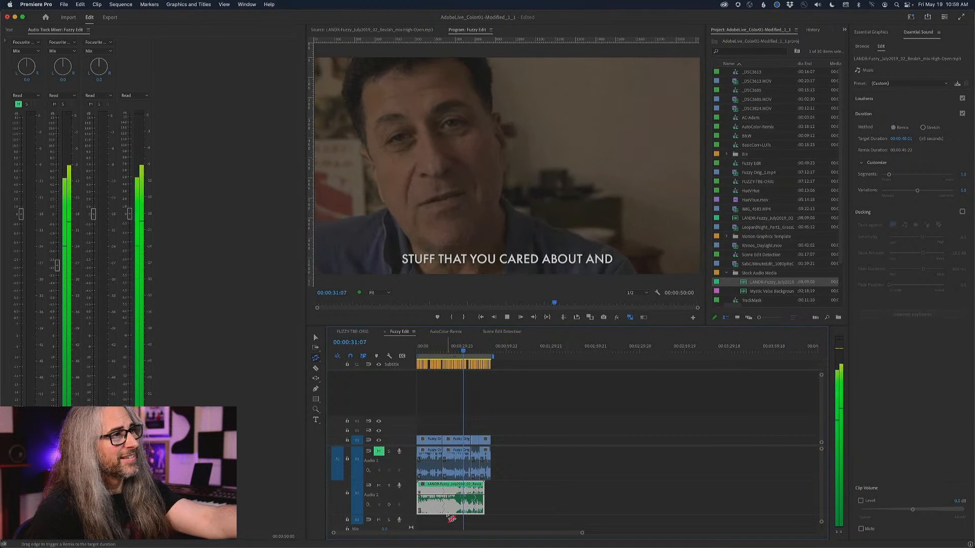
# Stop playback, unmute Audio 1, and lower its mixer volume to about the same reduced level as Audio 2.
pyautogui.press('space')
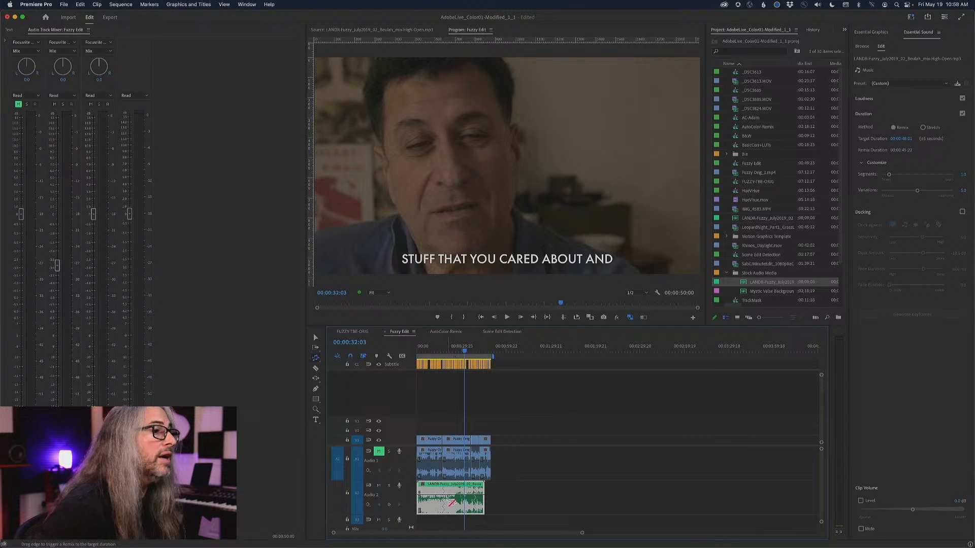
pyautogui.click(18, 104)
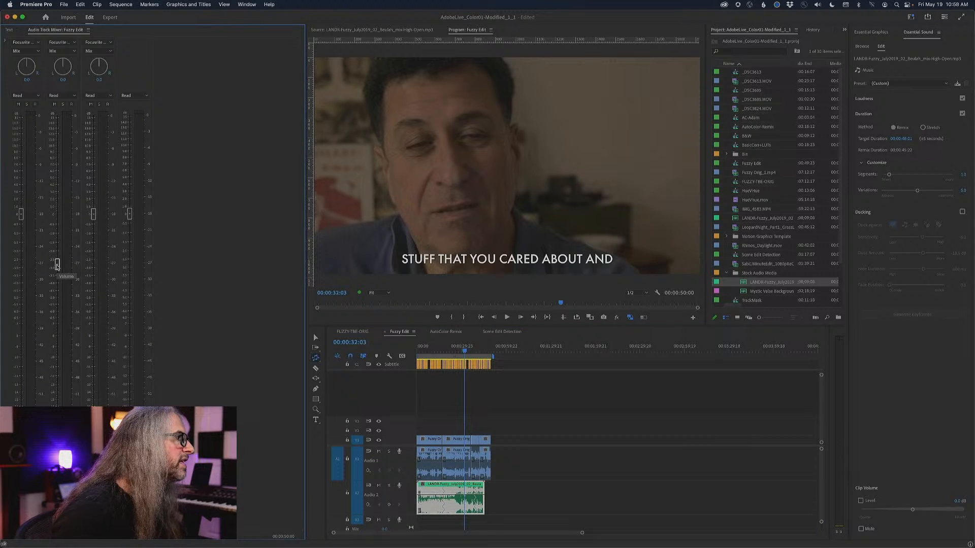
pyautogui.moveTo(57, 264); pyautogui.dragTo(22, 268)
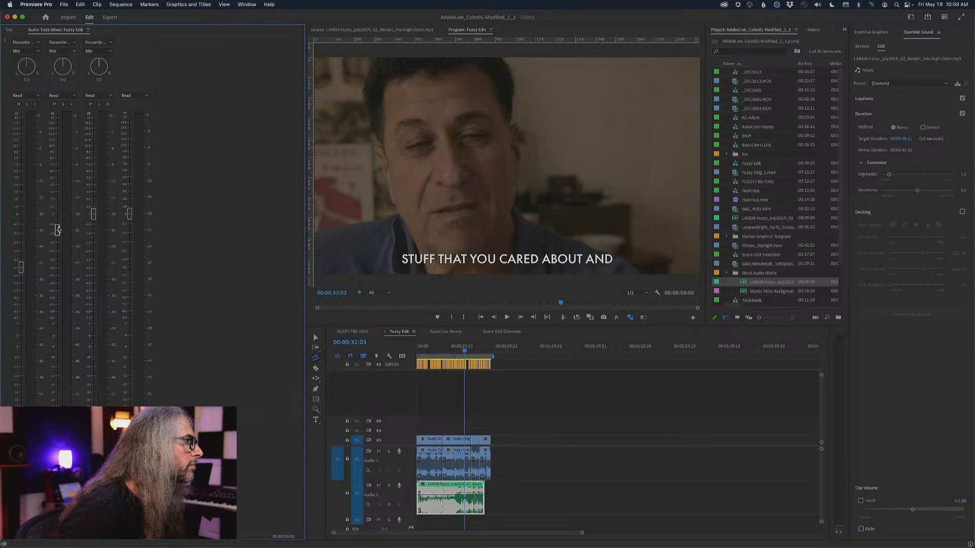
pyautogui.moveTo(58, 230); pyautogui.dragTo(59, 268)
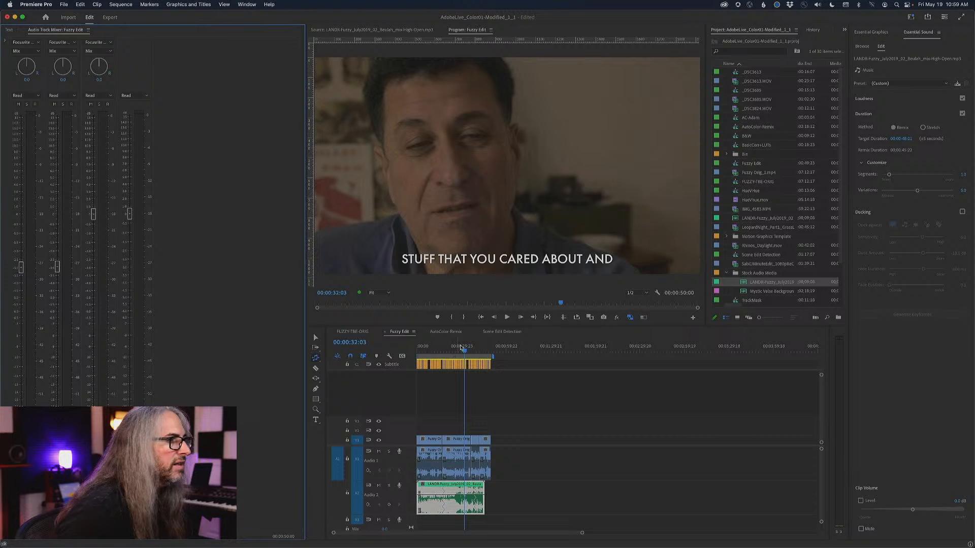
# Play the opening seconds of Fuzzy Edit from the start to check the balance between interview and music.
pyautogui.press('Home')
pyautogui.press('space')
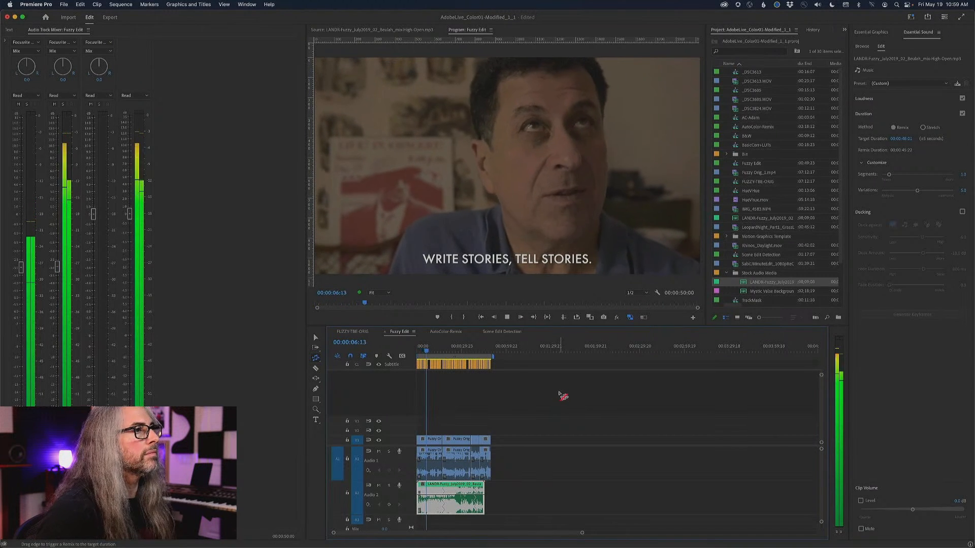
pyautogui.press('space')
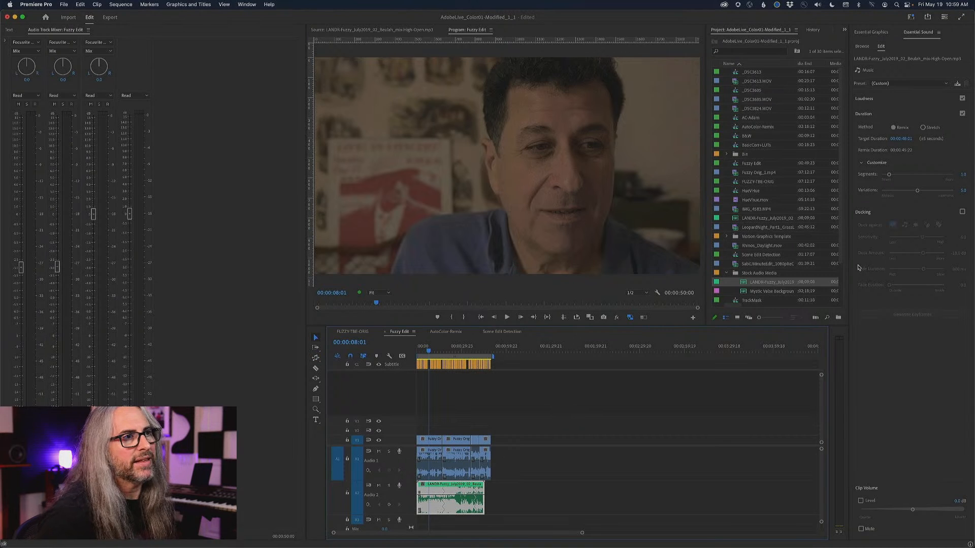
# Select all the interview clips in the Fuzzy Edit sequence and tag their audio as Dialogue.
pyautogui.click(500, 457)
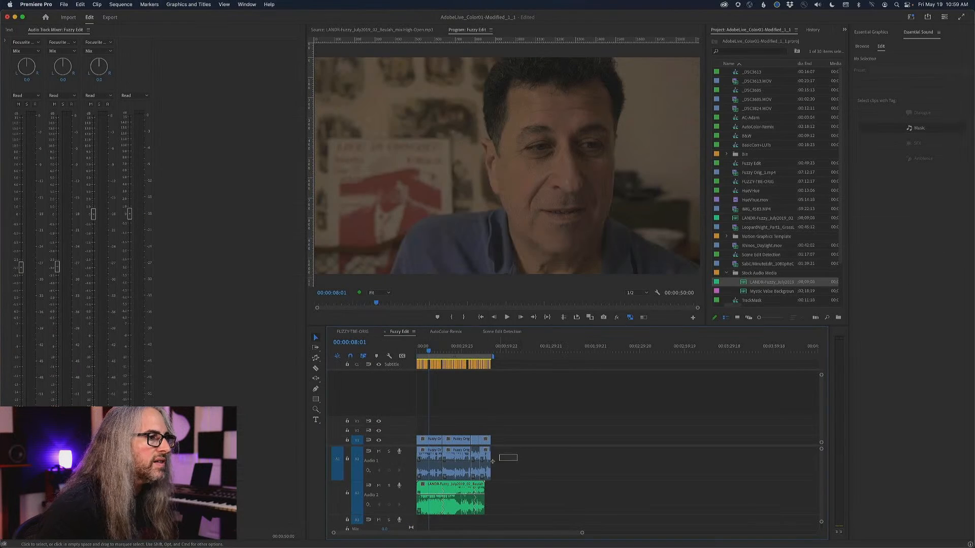
pyautogui.moveTo(493, 461); pyautogui.dragTo(416, 441)
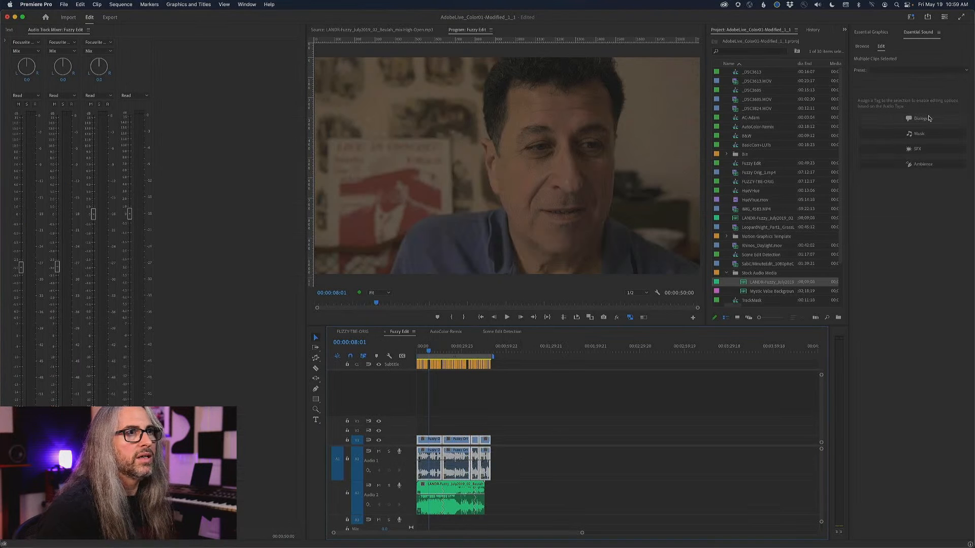
pyautogui.click(920, 118)
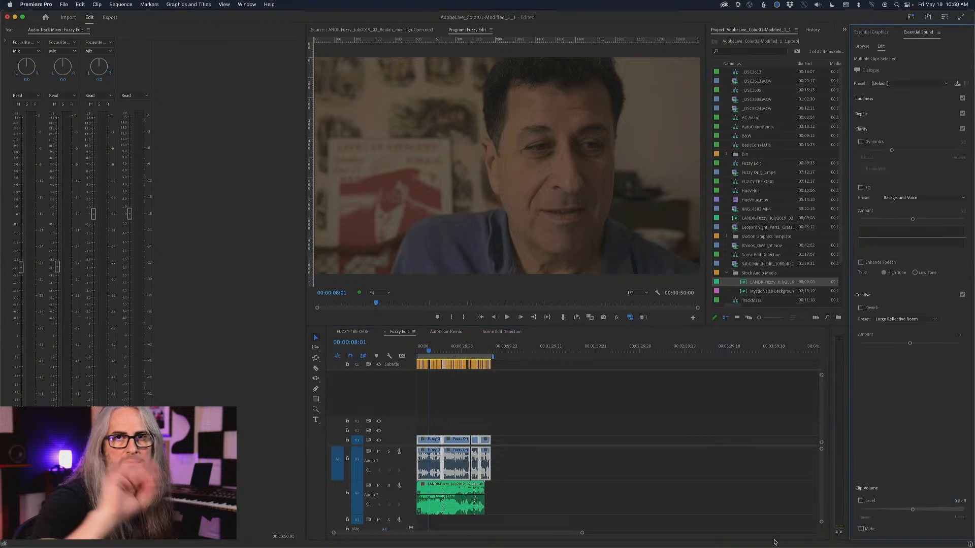
# Turn on Ducking for the music clip on Audio 2.
pyautogui.click(453, 491)
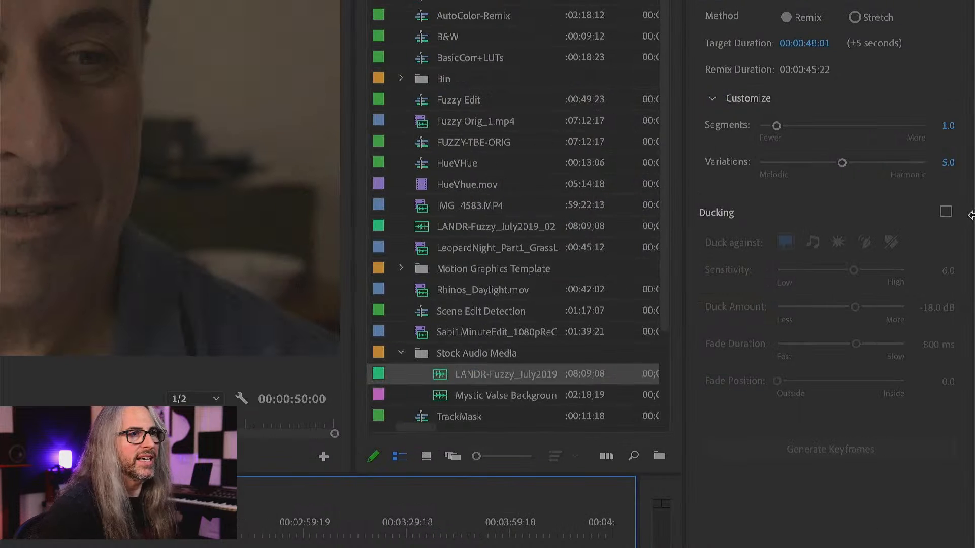
pyautogui.click(962, 213)
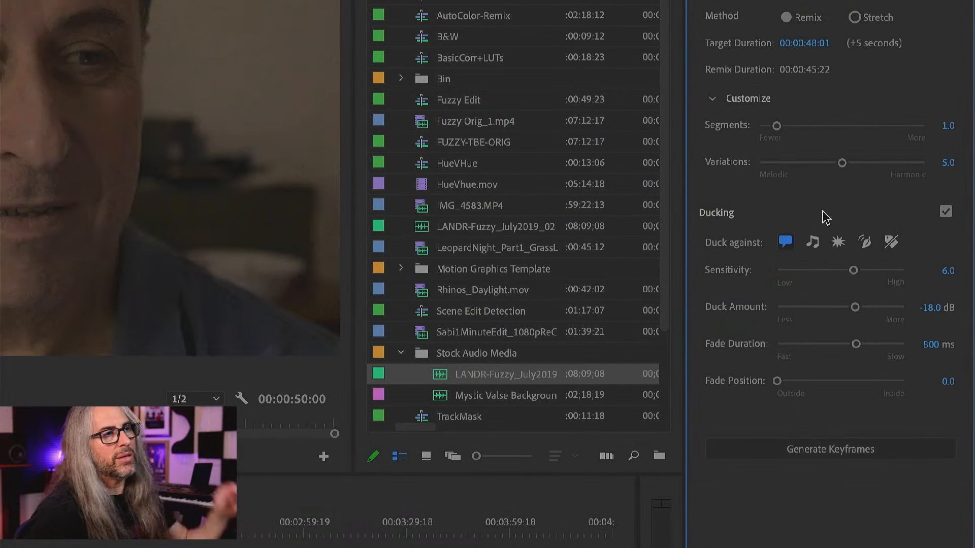
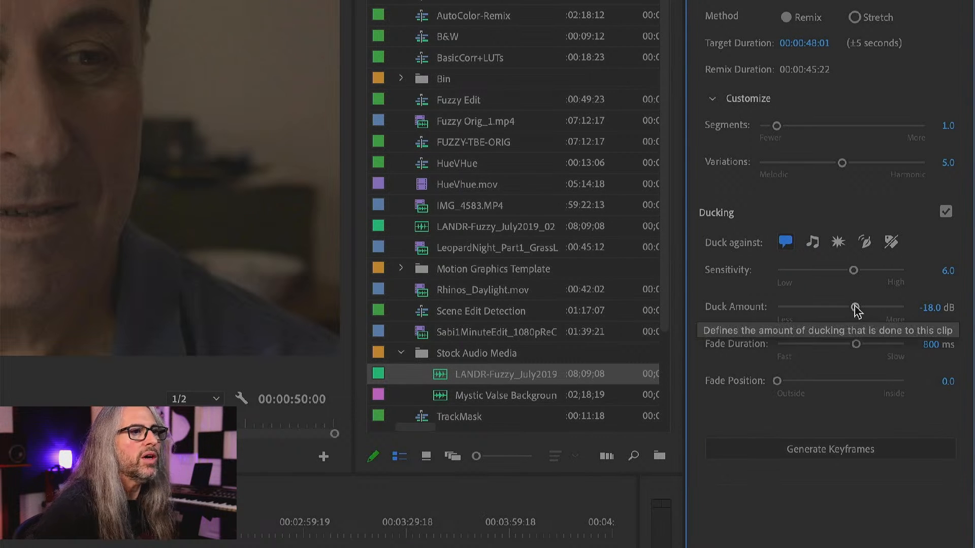
# Set the music's Duck Amount to -9.8 dB, Fade Duration to 499 ms and Fade Position to 3.2, and generate the ducking keyframes.
pyautogui.moveTo(855, 307); pyautogui.dragTo(835, 308)
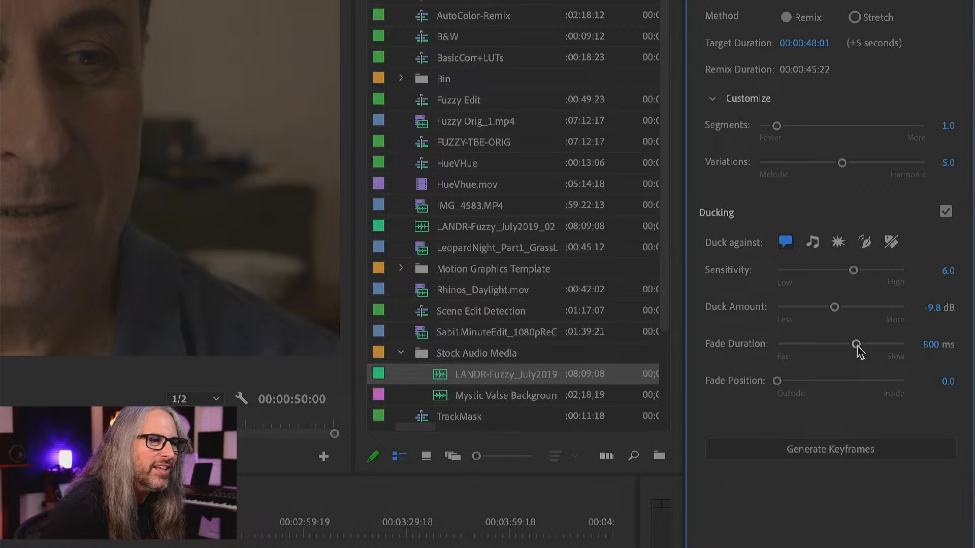
pyautogui.moveTo(856, 346); pyautogui.dragTo(838, 344)
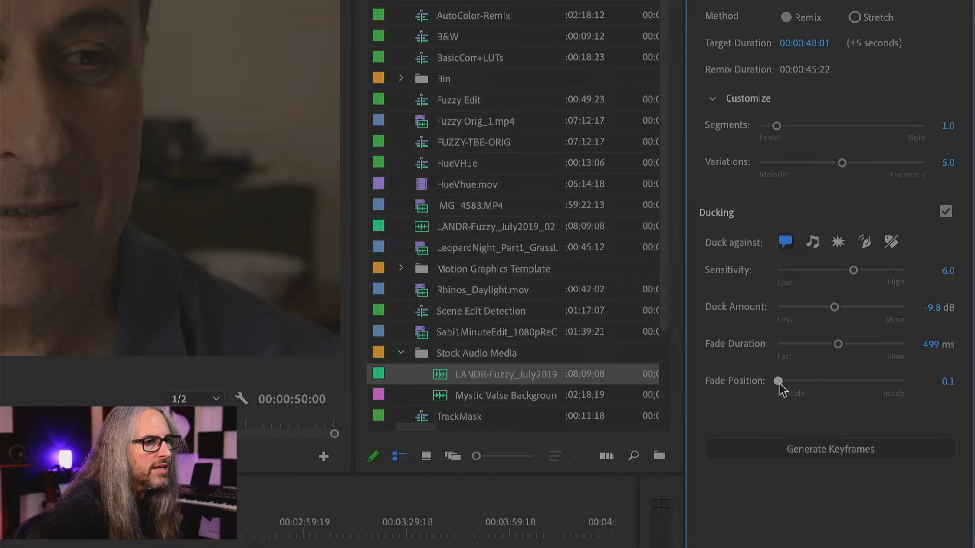
pyautogui.moveTo(777, 382); pyautogui.dragTo(819, 383)
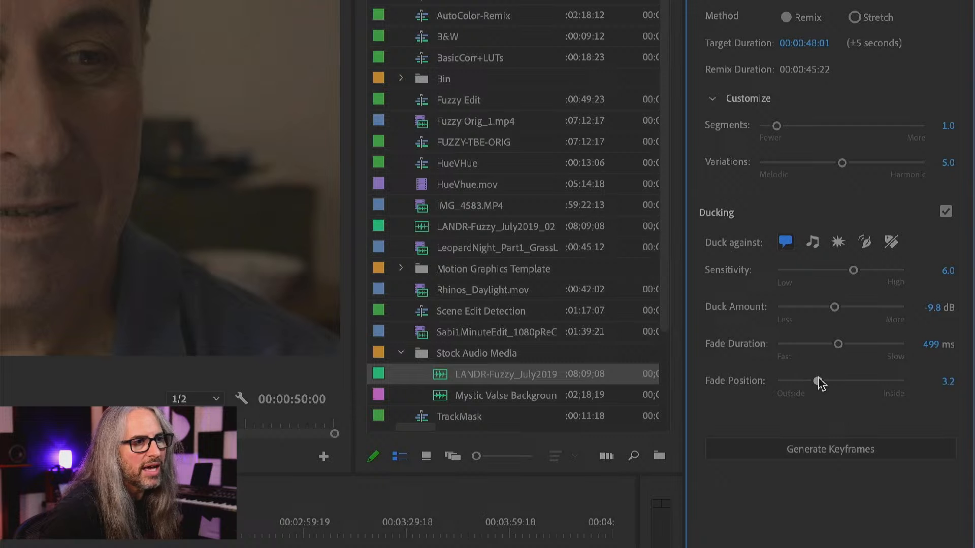
pyautogui.click(844, 450)
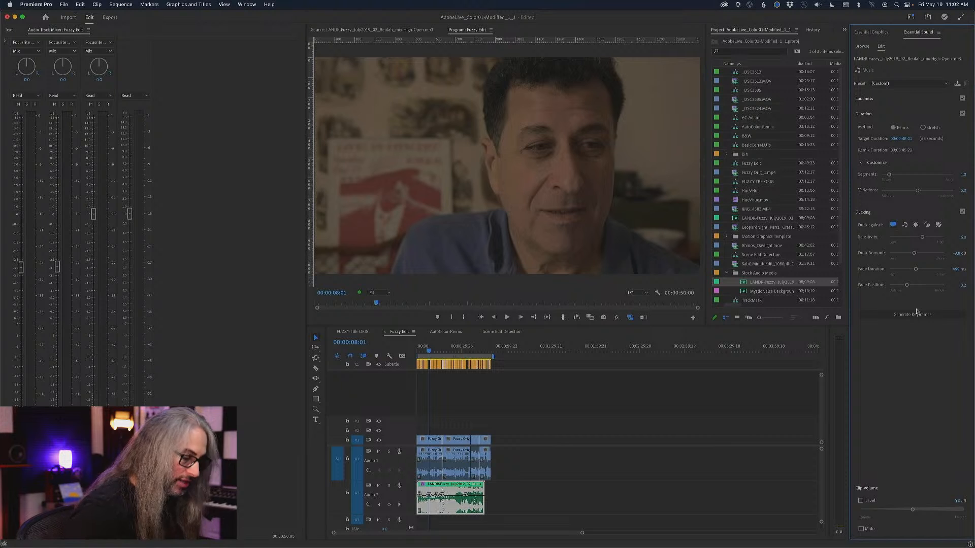
# Make the Audio 2 track taller in the Fuzzy Edit timeline and examine the ducking keyframes on the music clip.
pyautogui.click(400, 333)
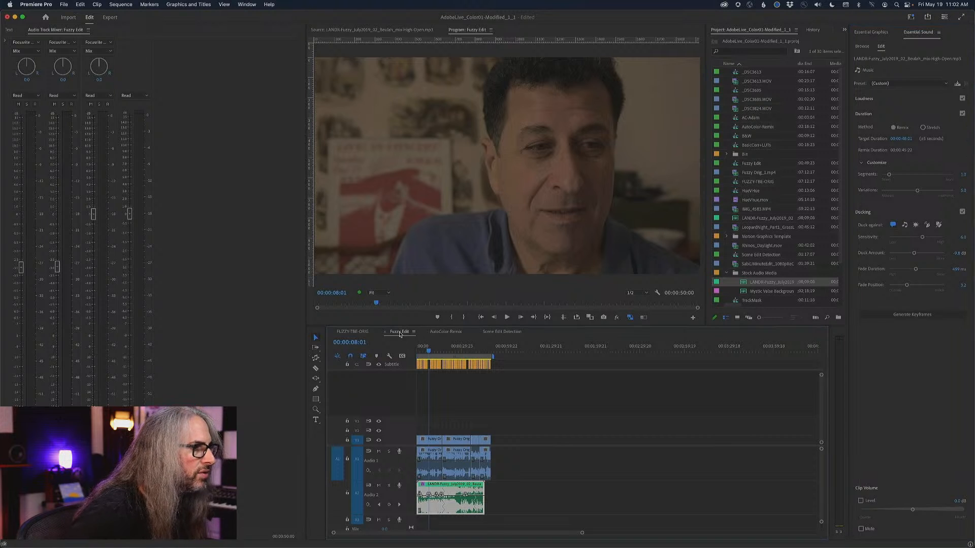
pyautogui.press('=')
pyautogui.press('=')
pyautogui.press('=')
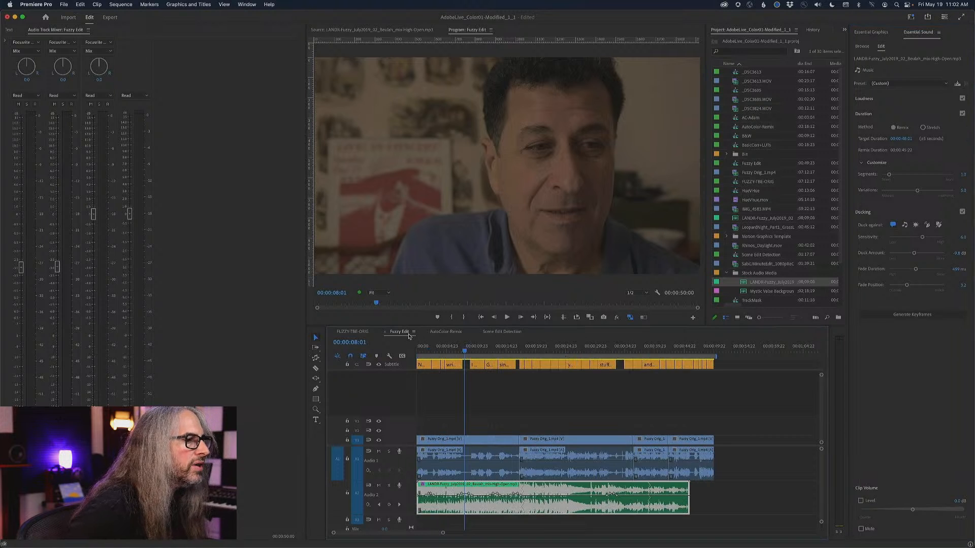
pyautogui.press('-')
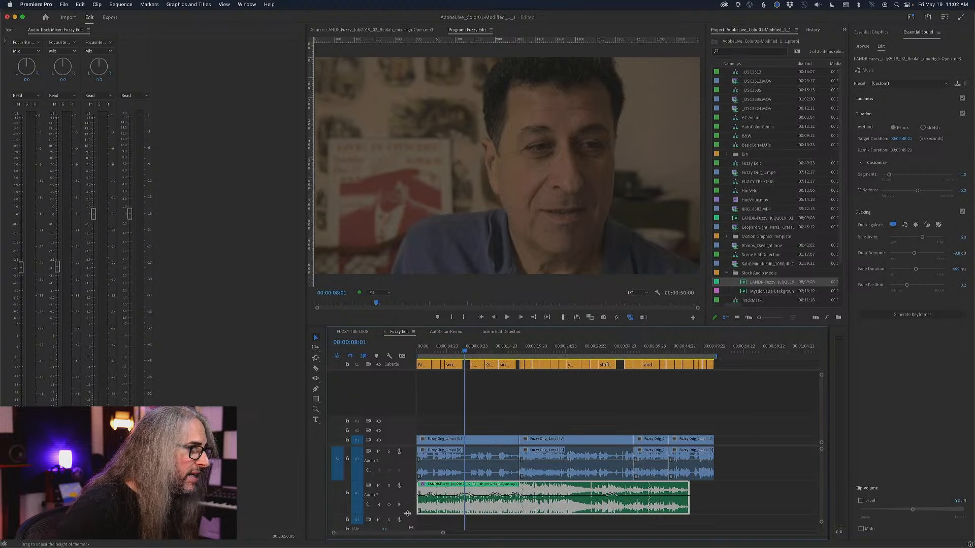
pyautogui.moveTo(408, 515); pyautogui.dragTo(408, 526)
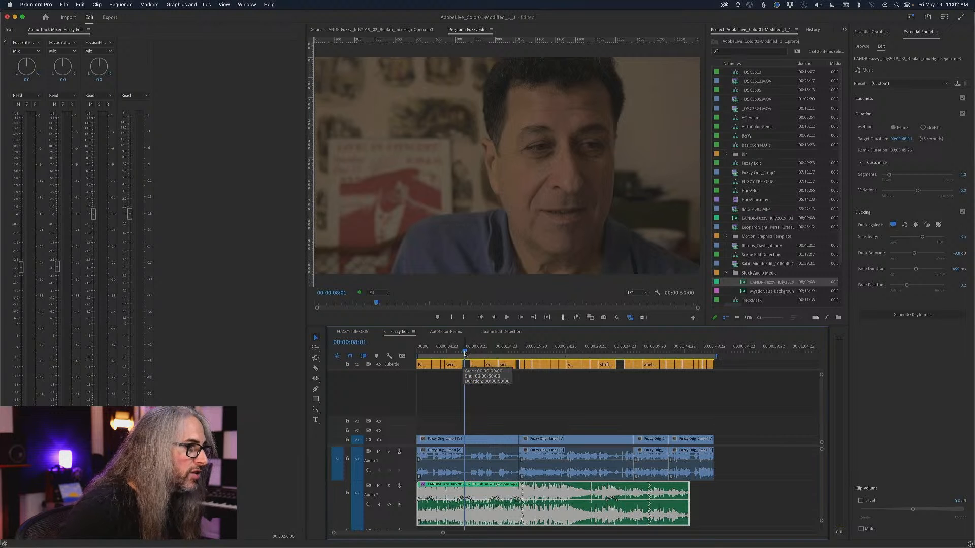
pyautogui.press('Home')
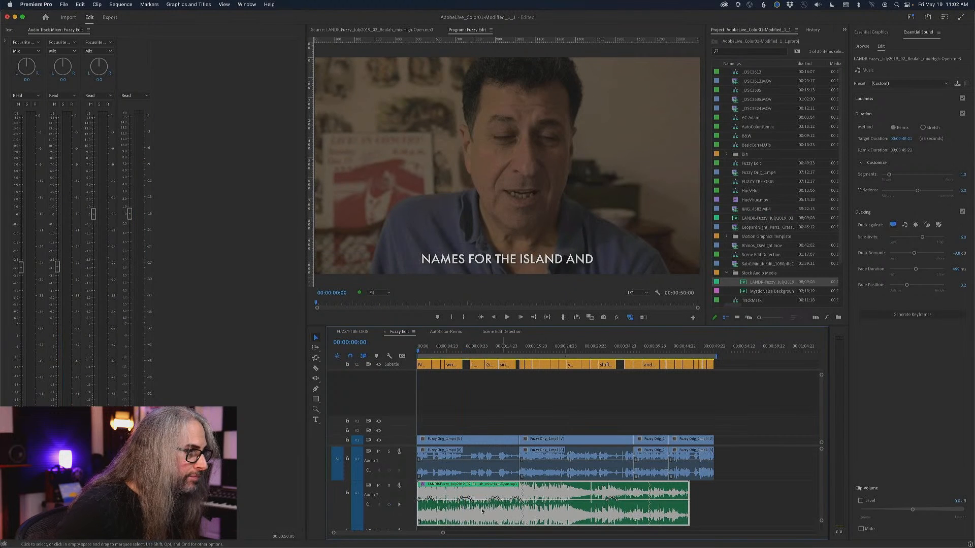
pyautogui.press('=')
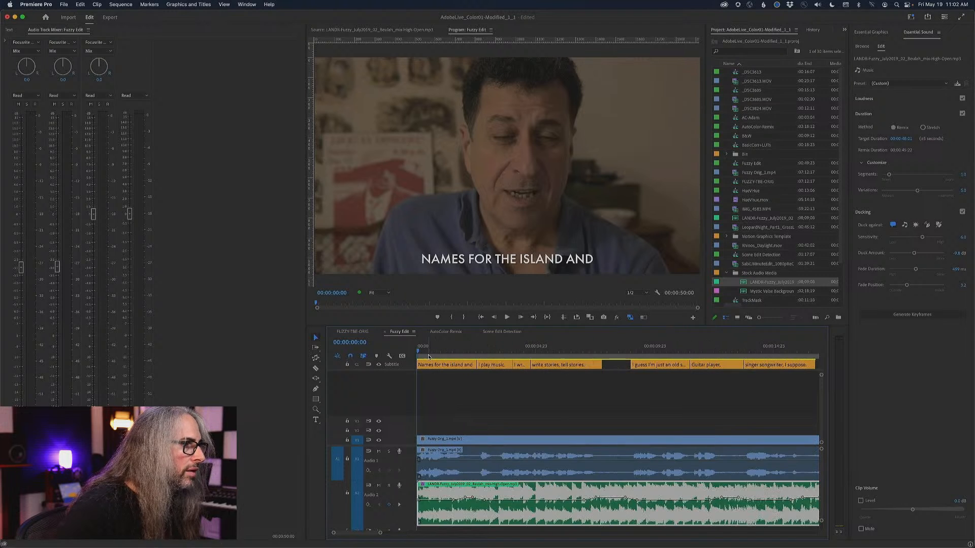
pyautogui.press('-')
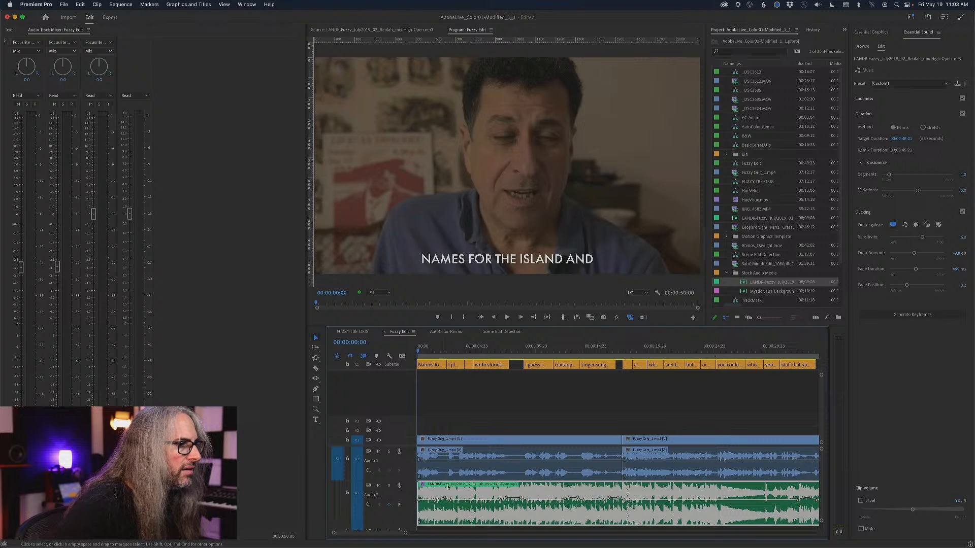
# Play the first ten seconds of Fuzzy Edit to hear how the music ducks under the dialogue.
pyautogui.click(544, 429)
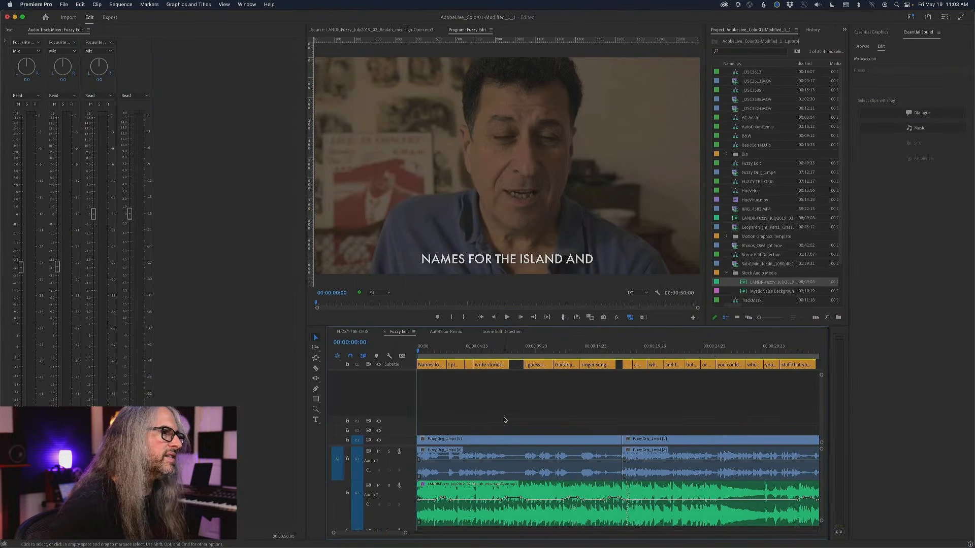
pyautogui.press('space')
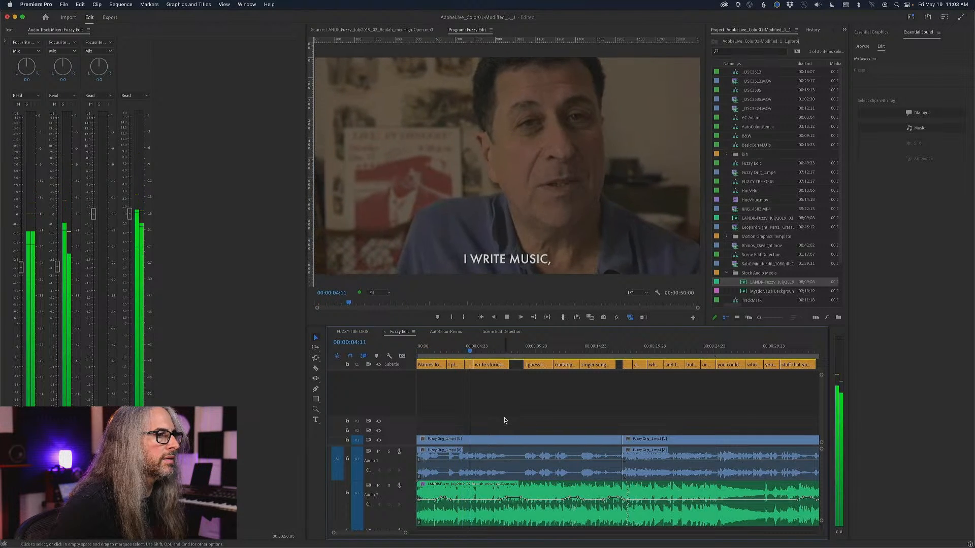
pyautogui.click(516, 464)
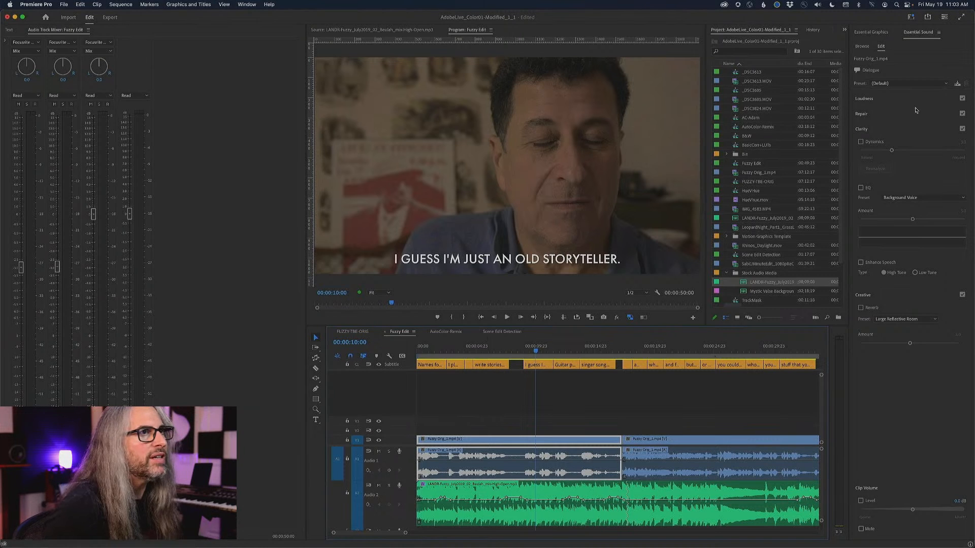
pyautogui.click(652, 429)
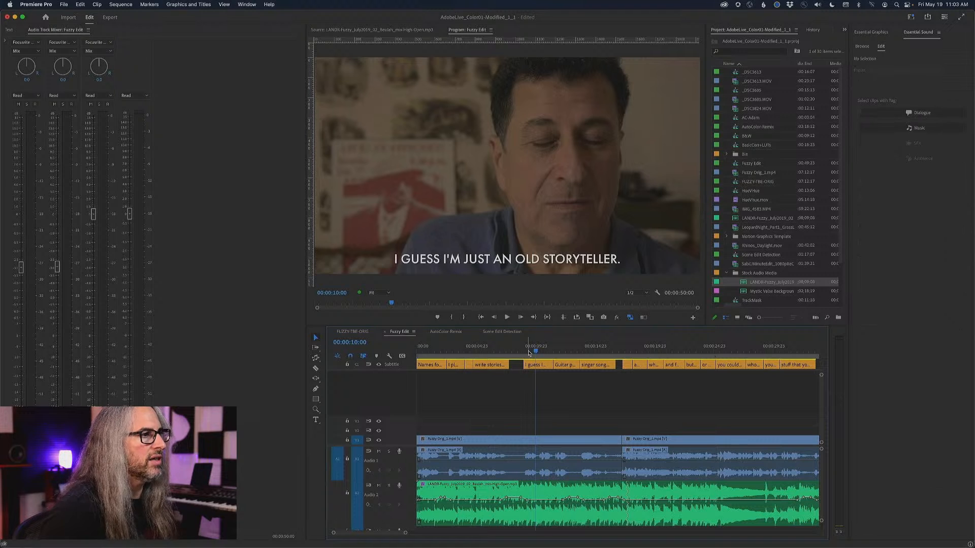
# Return to the sequence start, select all Dialogue-tagged clips, and turn on Dynamics at about 8.1.
pyautogui.moveTo(533, 350); pyautogui.dragTo(410, 340)
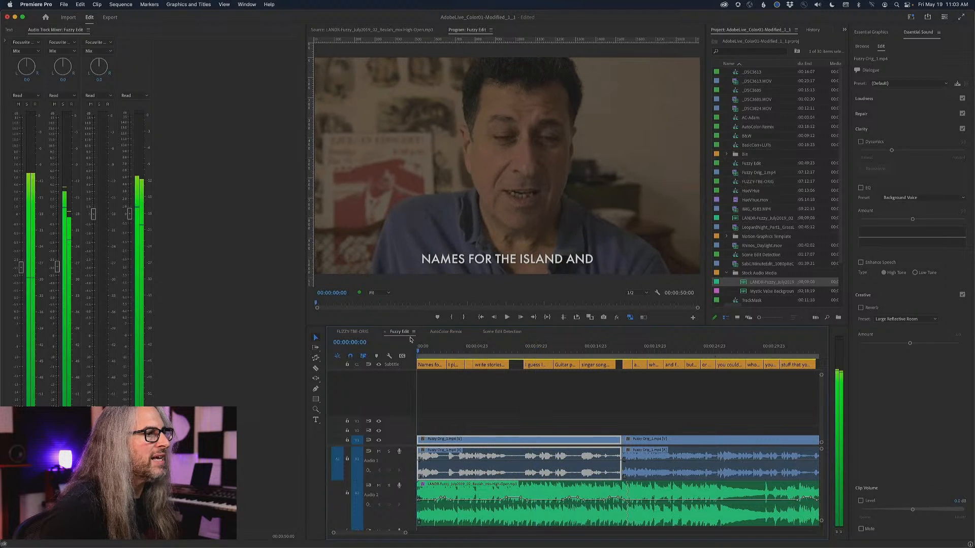
pyautogui.click(513, 432)
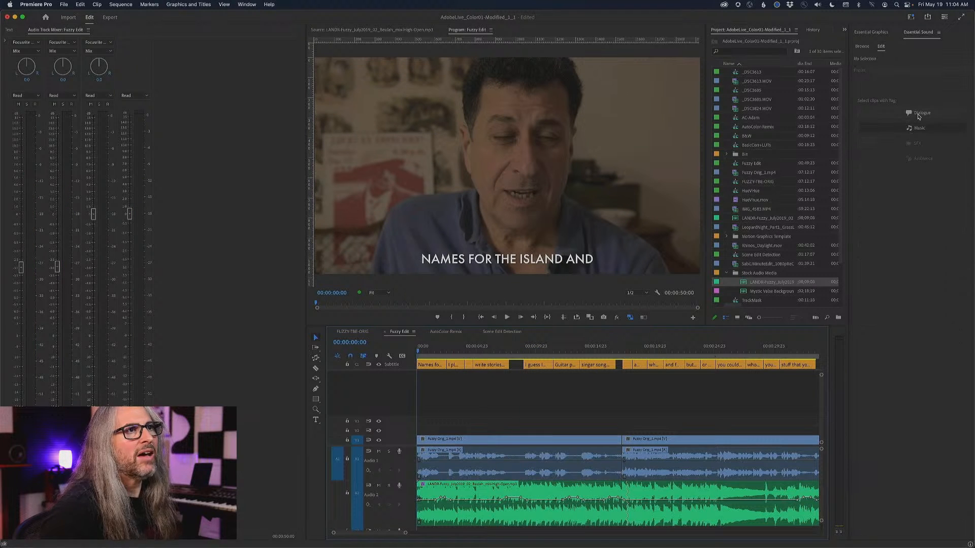
pyautogui.click(918, 114)
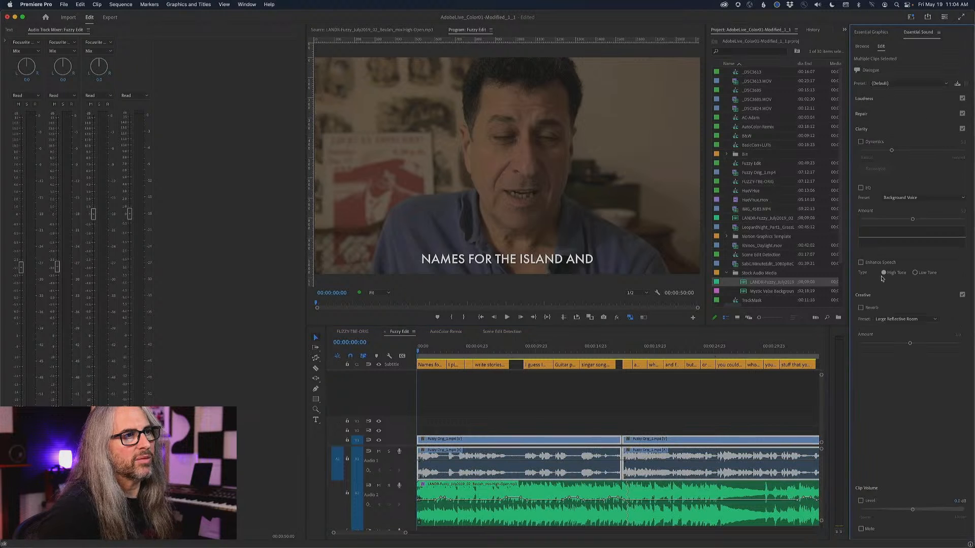
pyautogui.click(860, 142)
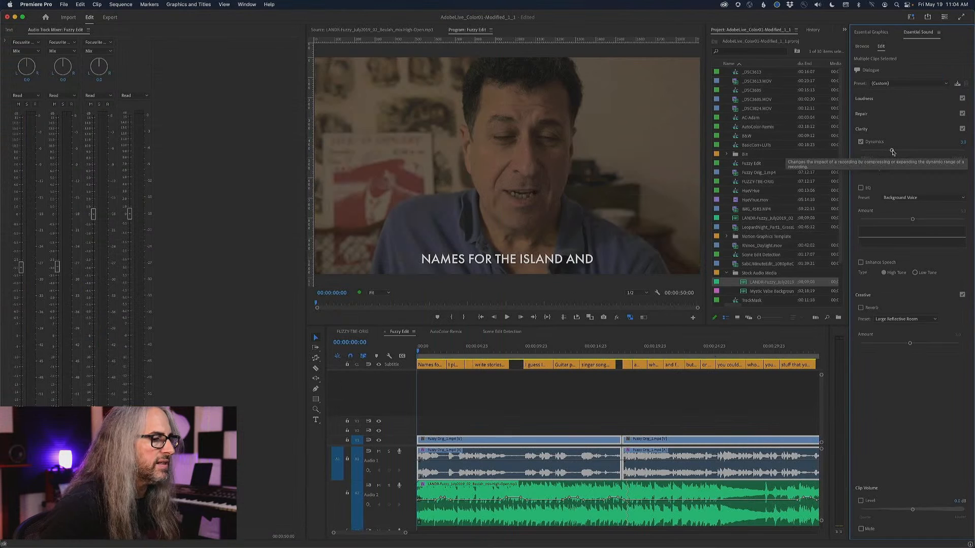
pyautogui.moveTo(893, 151); pyautogui.dragTo(945, 151)
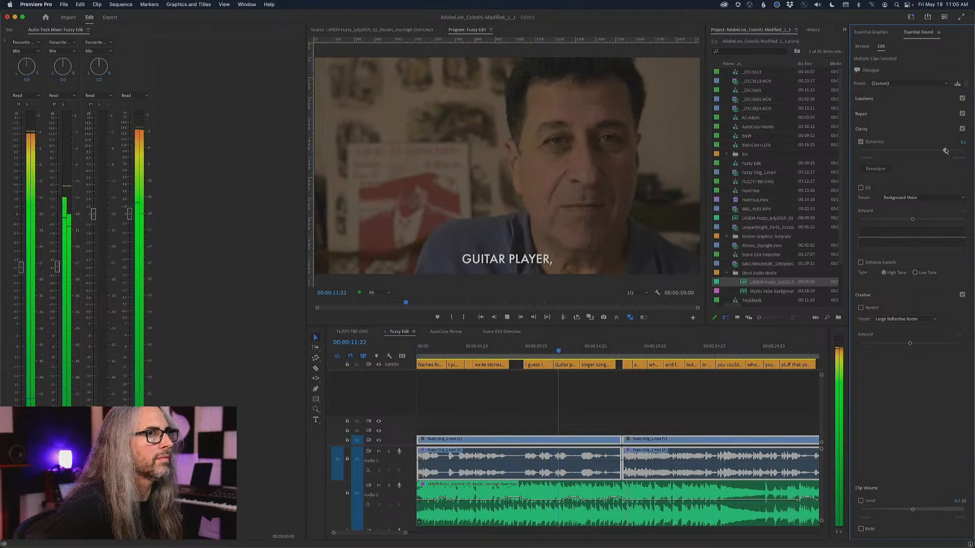
# Compare the interview dialogue with Dynamics off and back on during playback, and stop playback.
pyautogui.click(860, 141)
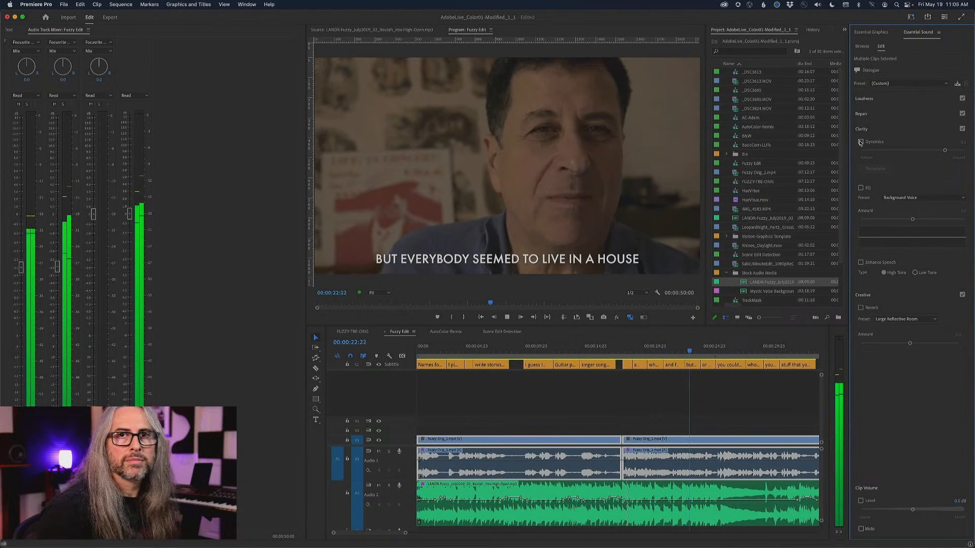
pyautogui.click(861, 141)
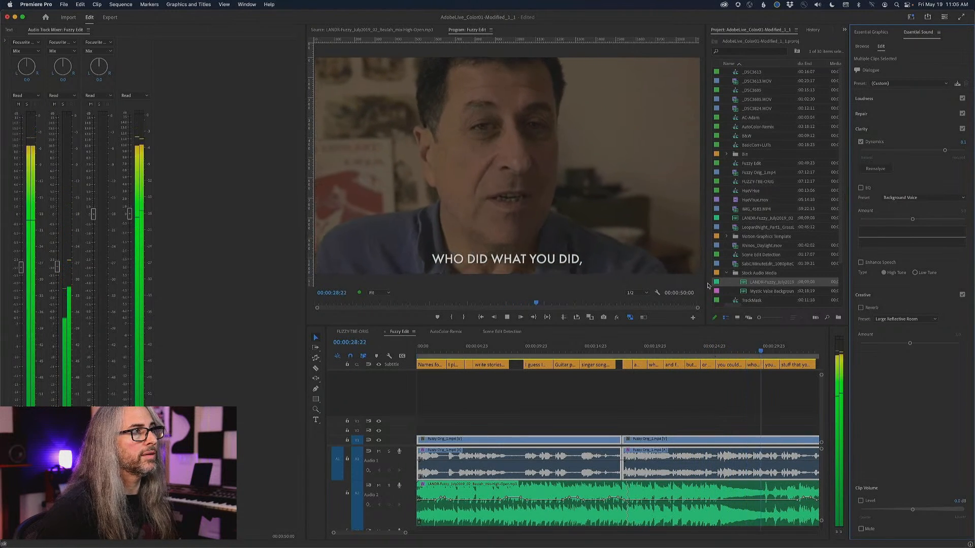
pyautogui.press('space')
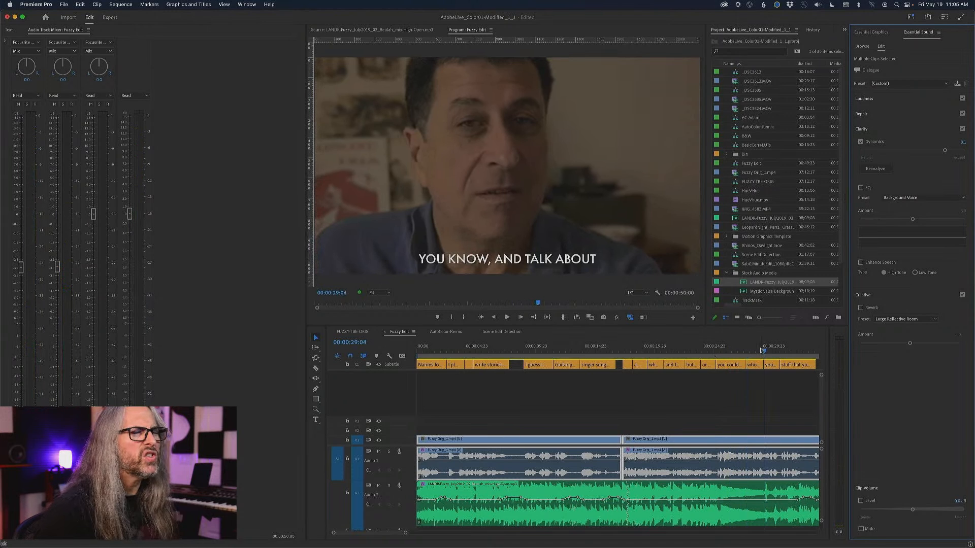
# Set the music clip's Duck Amount to about -10.8 dB and Fade Duration to about 1100 ms, and regenerate the ducking keyframes.
pyautogui.click(666, 496)
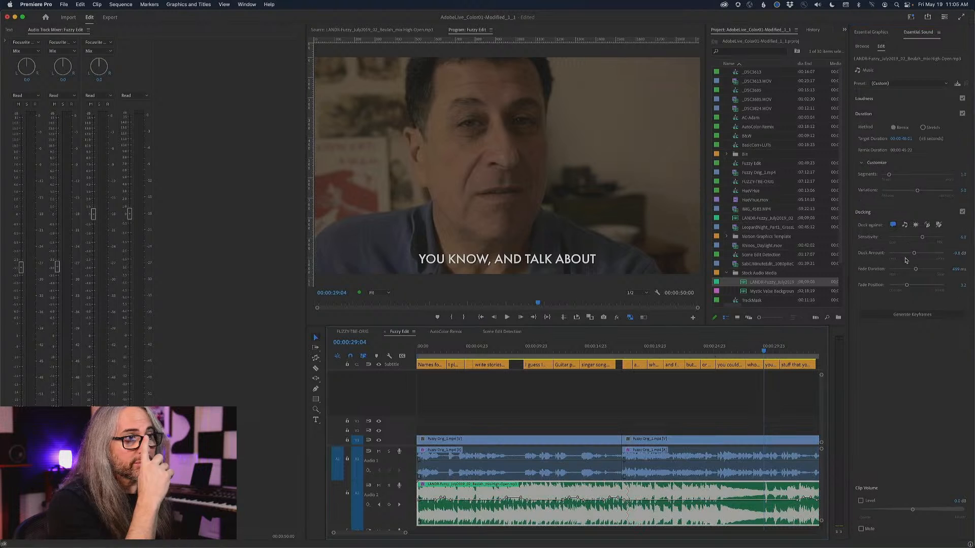
pyautogui.moveTo(915, 269); pyautogui.dragTo(920, 270)
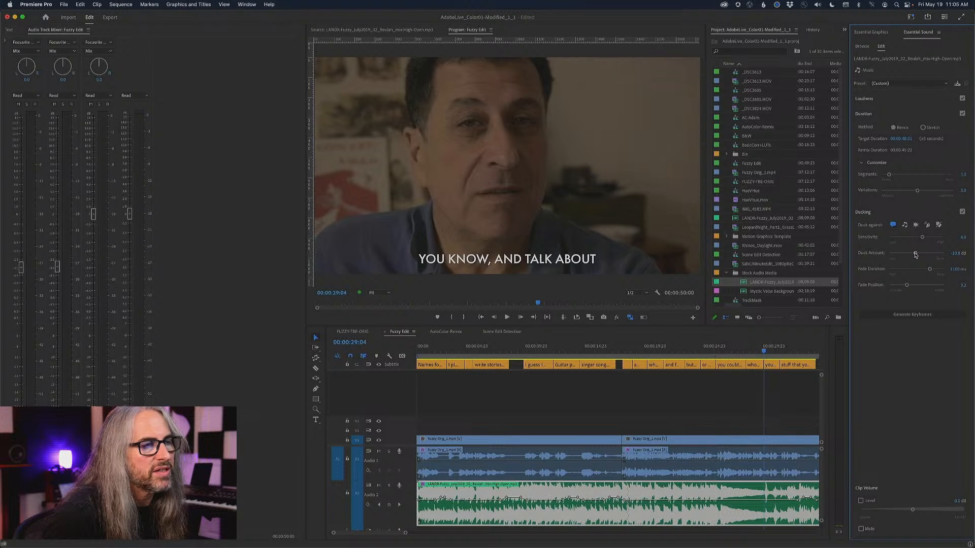
pyautogui.click(923, 315)
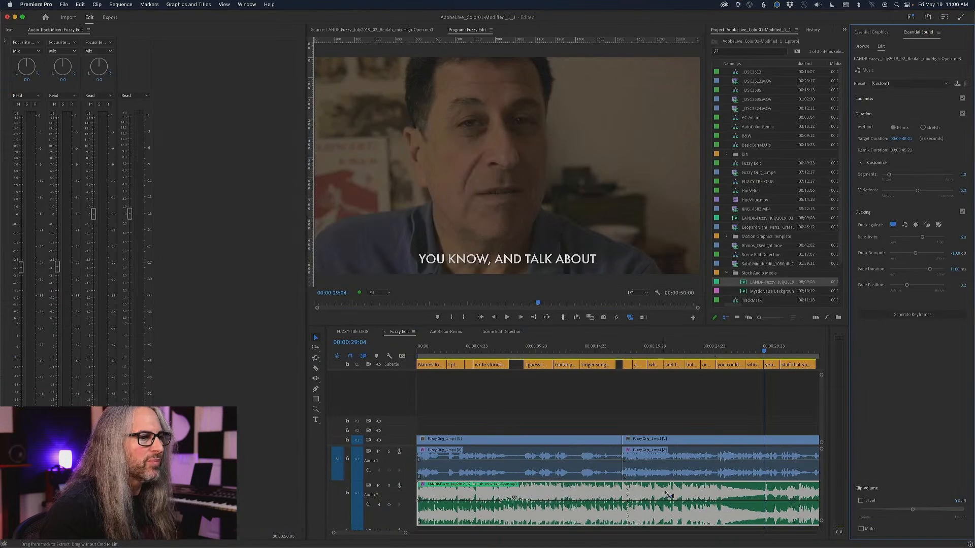
# Inspect the regenerated keyframes on the music clip and play Fuzzy Edit from the start through the first pauses to check the ducking.
pyautogui.hscroll(3, 848, 472)
pyautogui.hscroll(3, 682, 492)
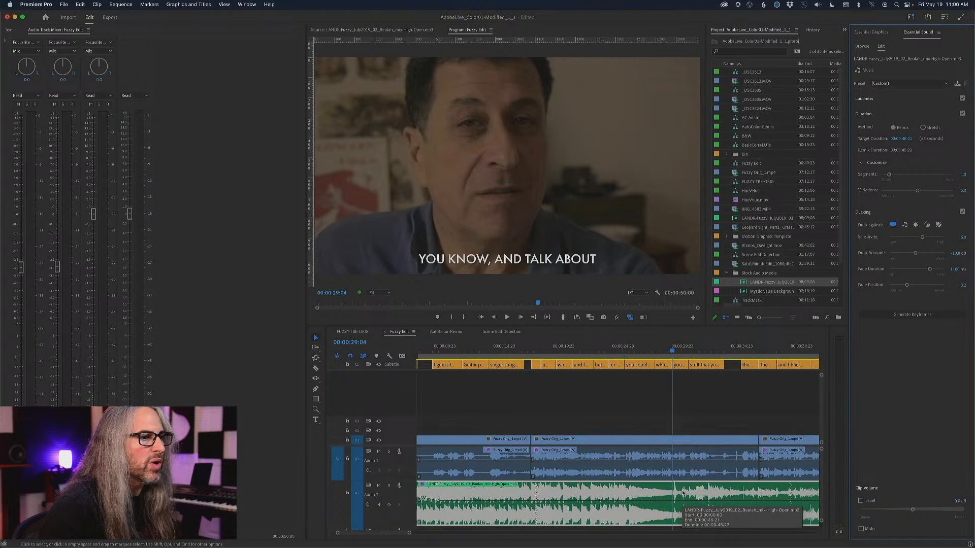
pyautogui.hscroll(-3, 682, 493)
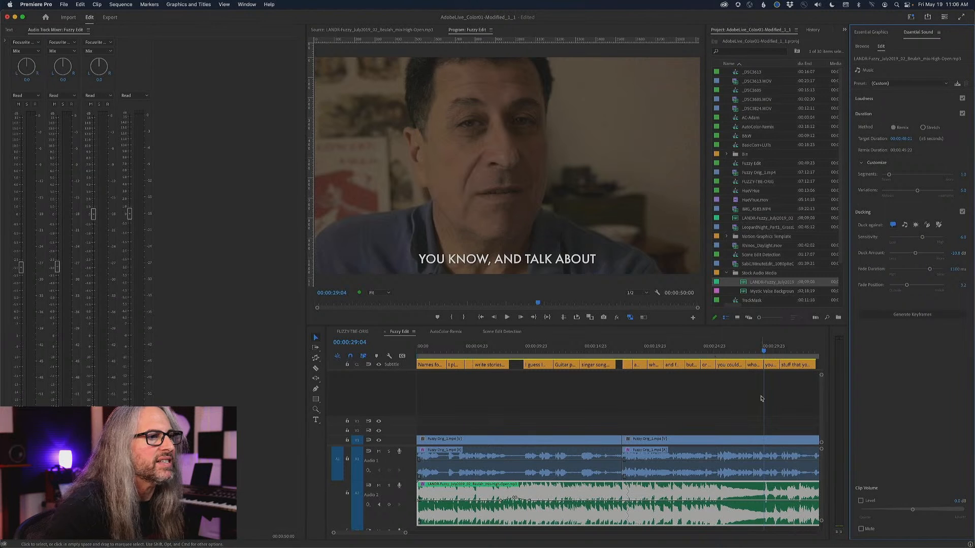
pyautogui.click(563, 432)
pyautogui.press('Home')
pyautogui.press('space')
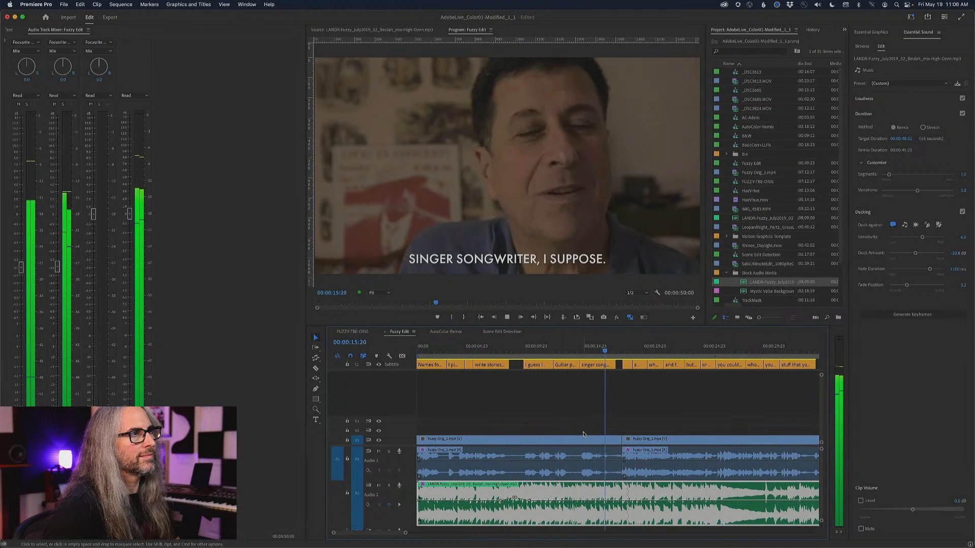
pyautogui.press('space')
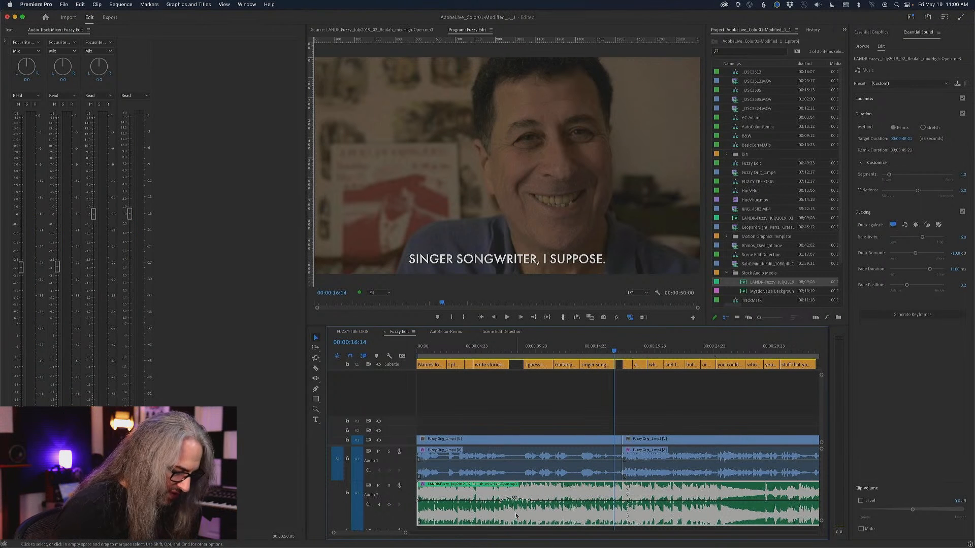
# Reshape the music's volume line around the first dialogue pause by moving a ducking keyframe and adding two keyframes after the pause.
pyautogui.press('super+shift+a')
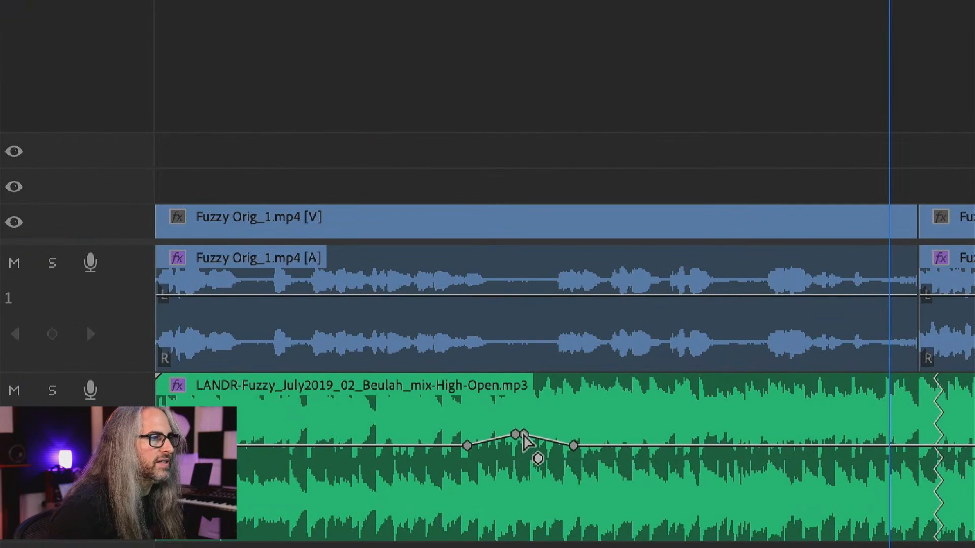
pyautogui.moveTo(524, 436); pyautogui.dragTo(545, 434)
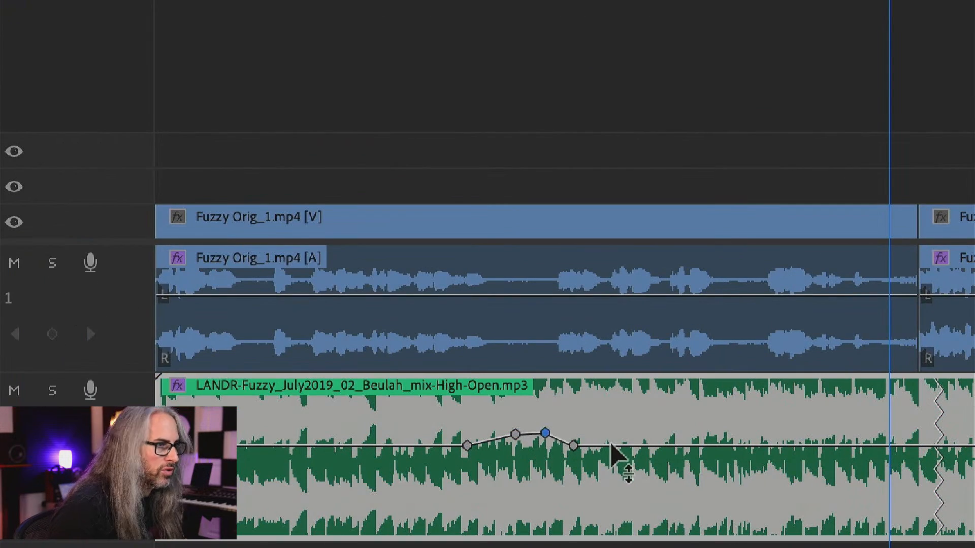
pyautogui.keyDown('super'); pyautogui.click(616, 446); pyautogui.keyUp('super')
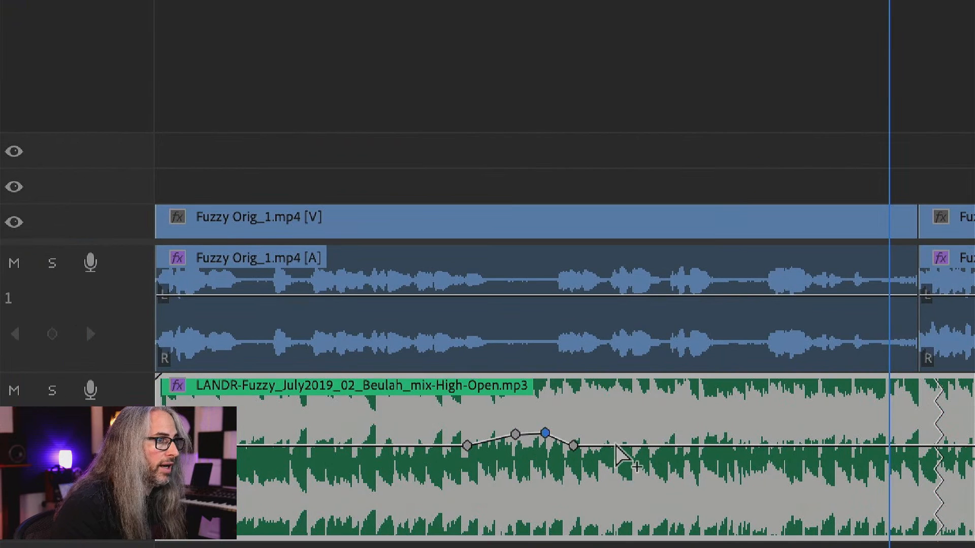
pyautogui.keyDown('super'); pyautogui.click(720, 445); pyautogui.keyUp('super')
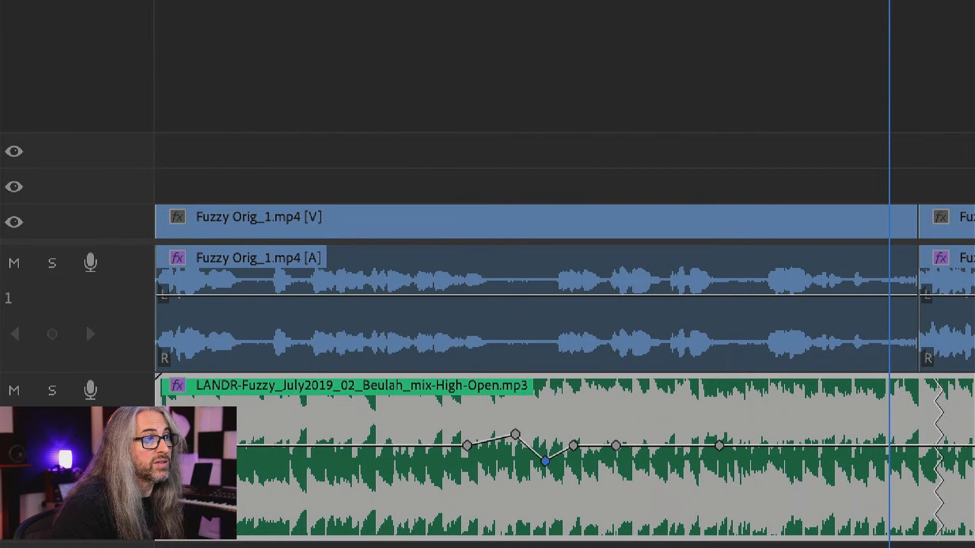
pyautogui.moveTo(545, 433); pyautogui.dragTo(502, 446)
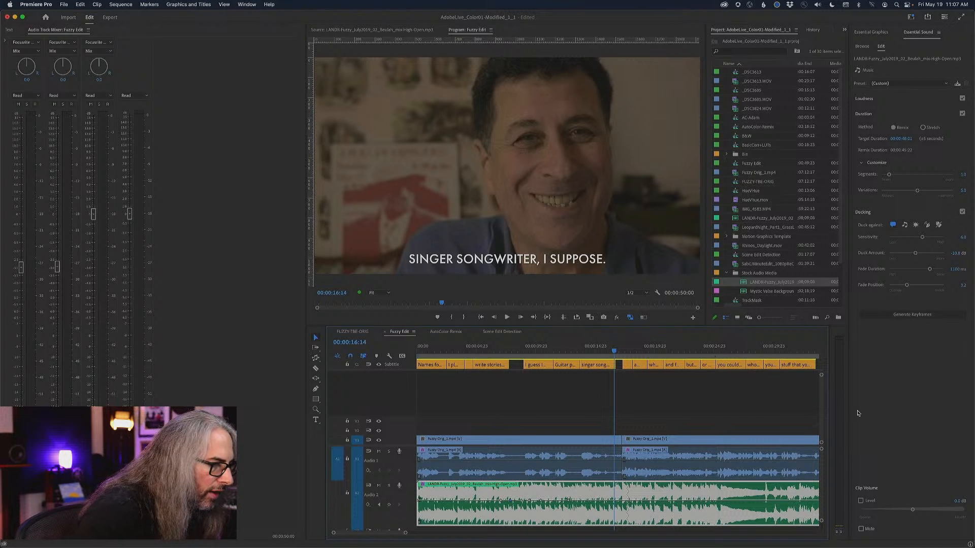
# Lower the music's ducking keyframes at the first dialogue pause, set them to Bezier and Continuous Bezier, and bend the volume dip into a curve.
pyautogui.moveTo(510, 500); pyautogui.dragTo(522, 502)
pyautogui.rightClick(521, 502)
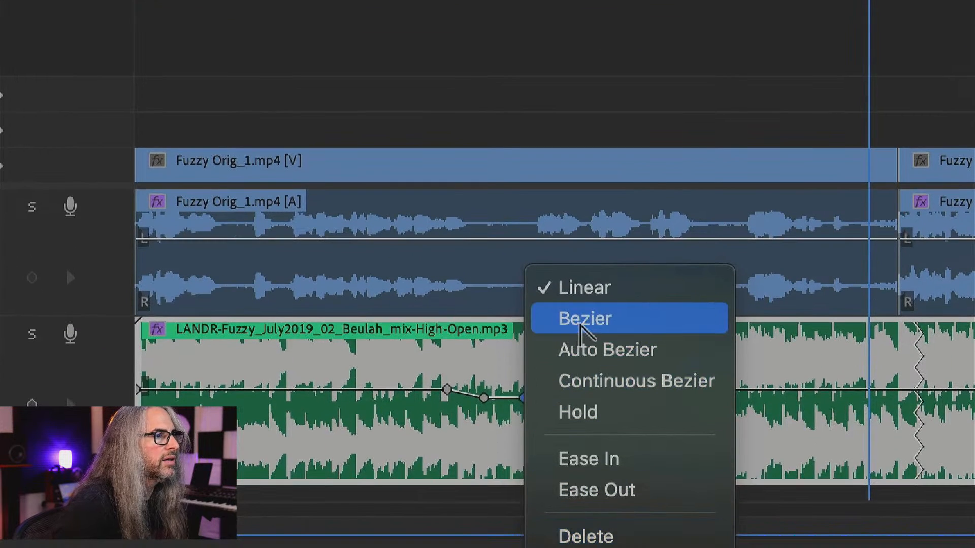
pyautogui.click(581, 327)
pyautogui.moveTo(484, 398); pyautogui.dragTo(470, 418)
pyautogui.rightClick(468, 423)
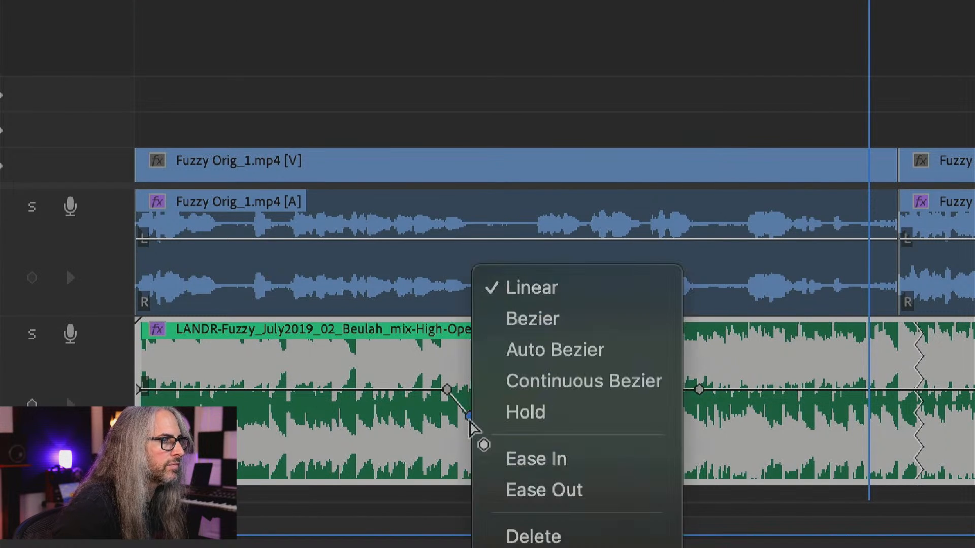
pyautogui.click(512, 385)
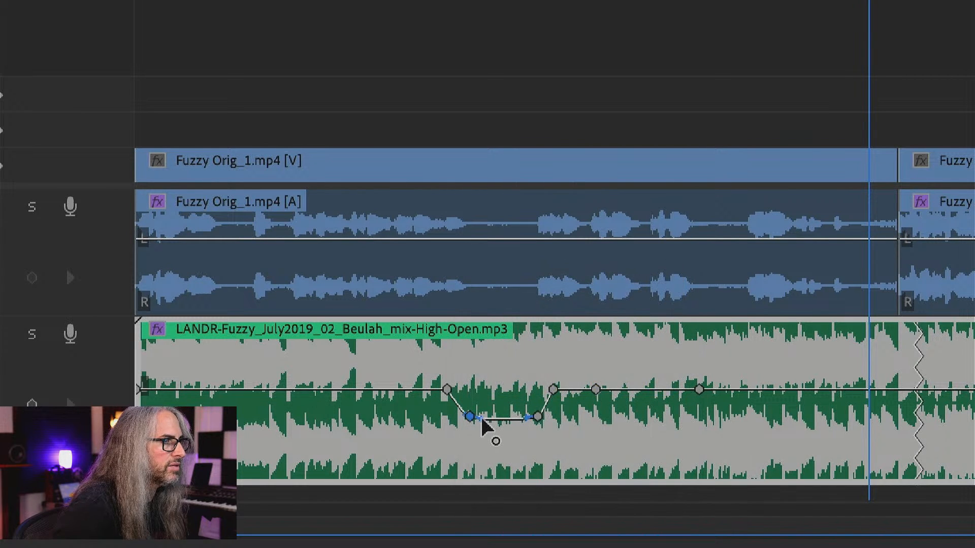
pyautogui.moveTo(482, 420); pyautogui.dragTo(531, 436)
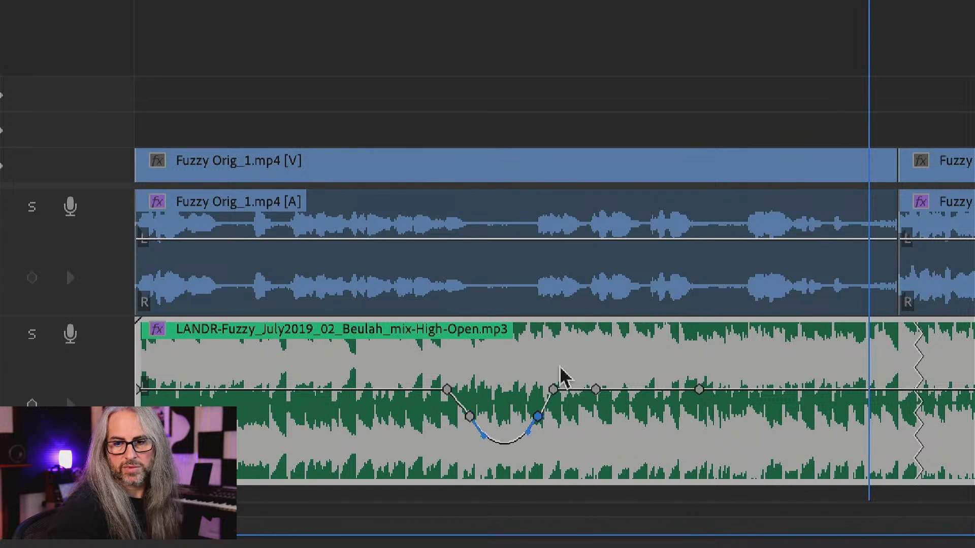
pyautogui.click(506, 136)
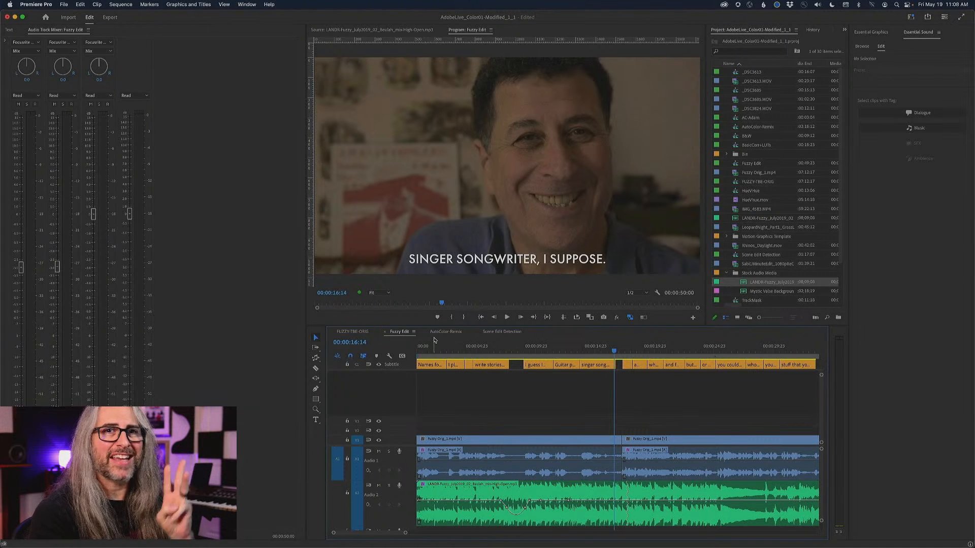
# Select all dialogue-tagged clips in Fuzzy Edit, and narrow the selection to the first interview clip.
pyautogui.click(951, 114)
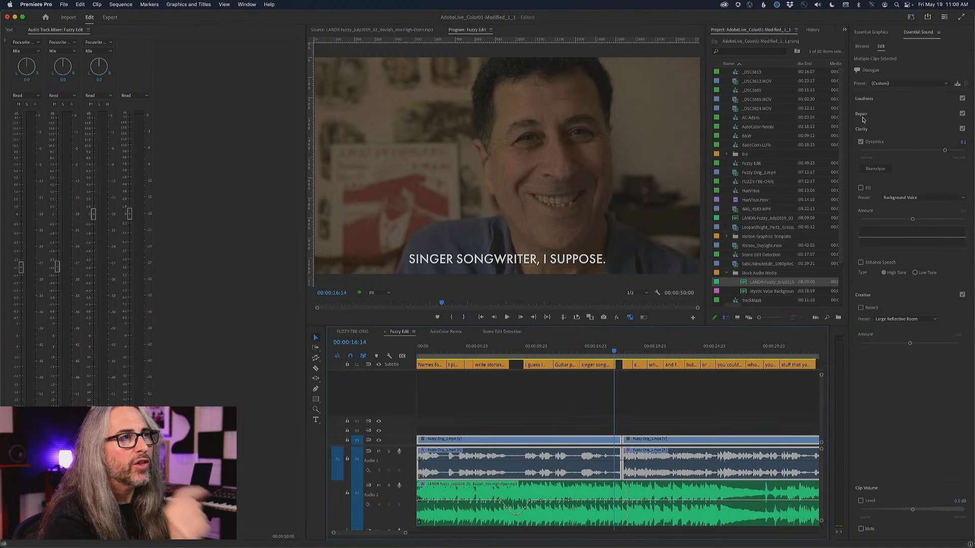
pyautogui.click(672, 427)
pyautogui.click(571, 468)
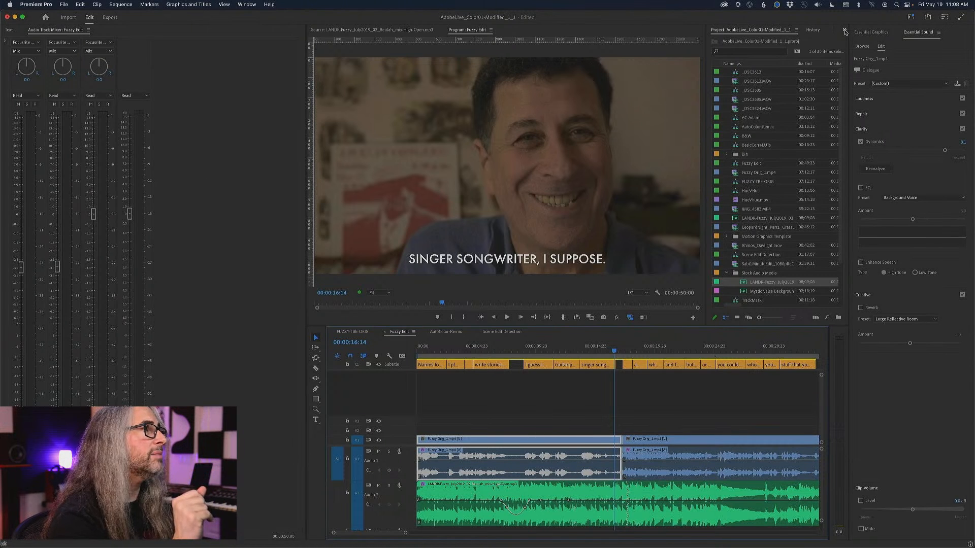
# Show the Effect Controls panel and dock it in the same group as the Audio Track Mixer.
pyautogui.click(845, 32)
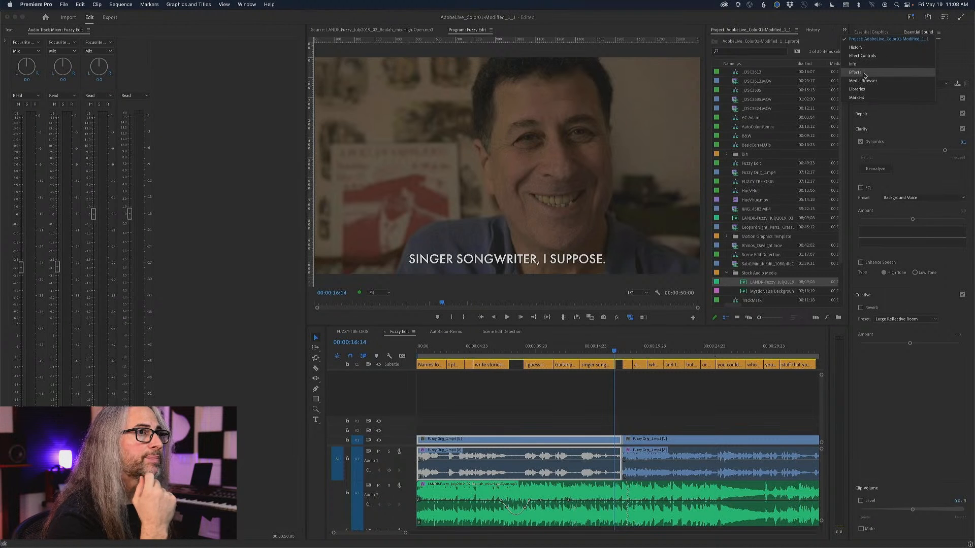
pyautogui.click(863, 55)
pyautogui.moveTo(798, 32); pyautogui.dragTo(176, 159)
pyautogui.moveTo(168, 472); pyautogui.dragTo(162, 529)
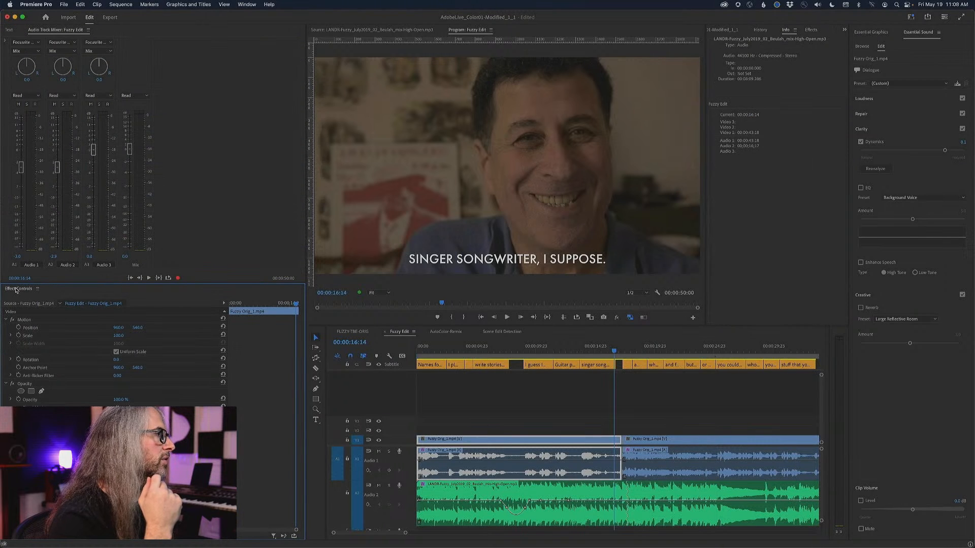
pyautogui.moveTo(16, 290); pyautogui.dragTo(169, 109)
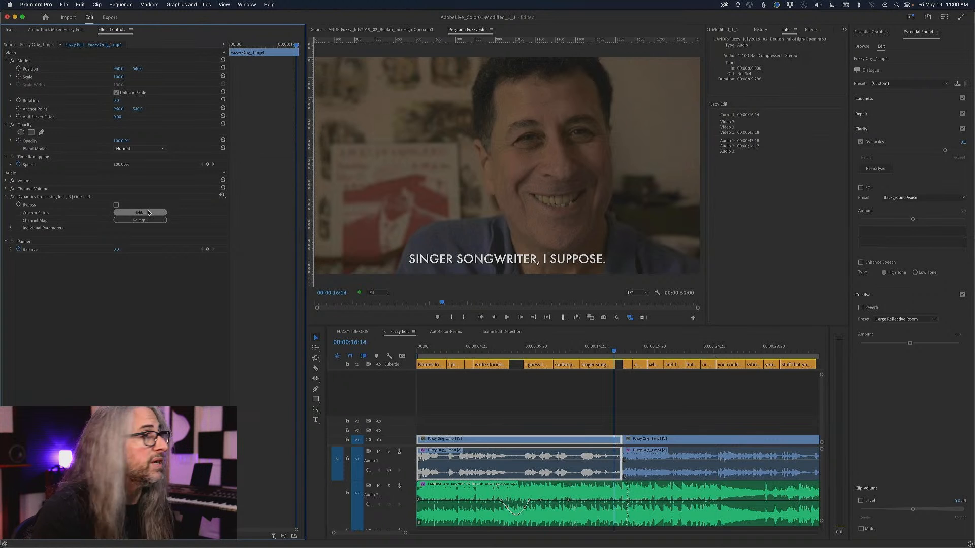
# Open the first interview clip's Dynamics Processing custom setup, examine its curve and attack/release settings, and play the sequence from the start.
pyautogui.click(140, 212)
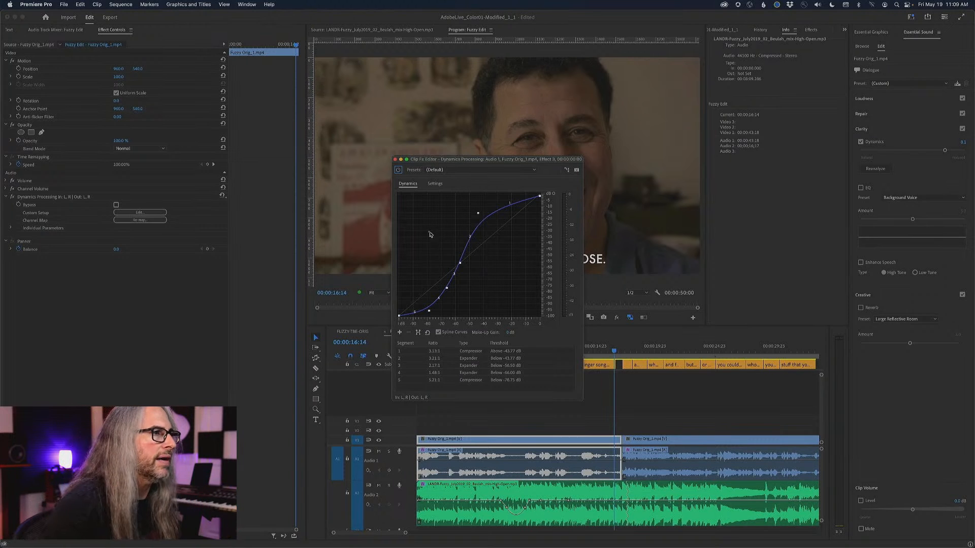
pyautogui.moveTo(469, 161); pyautogui.dragTo(559, 116)
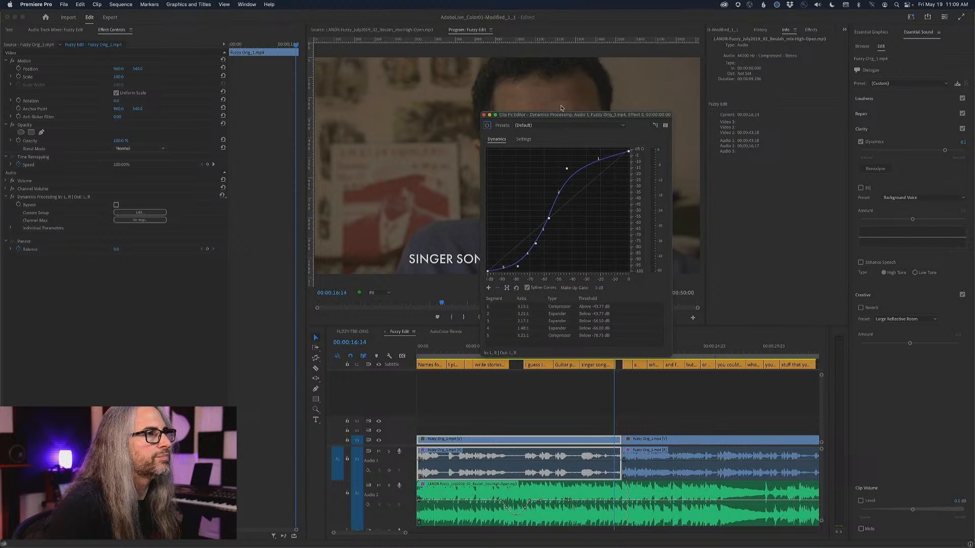
pyautogui.click(523, 139)
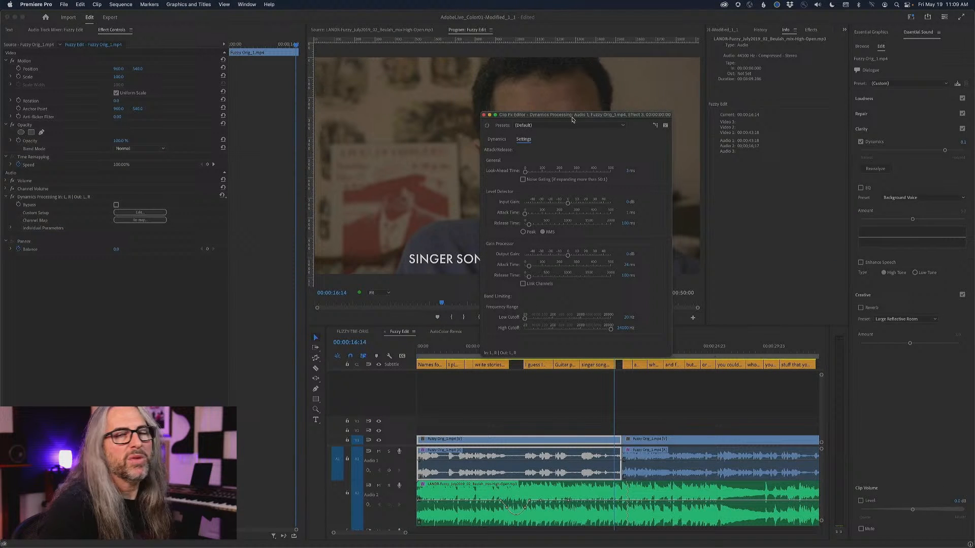
pyautogui.click(496, 139)
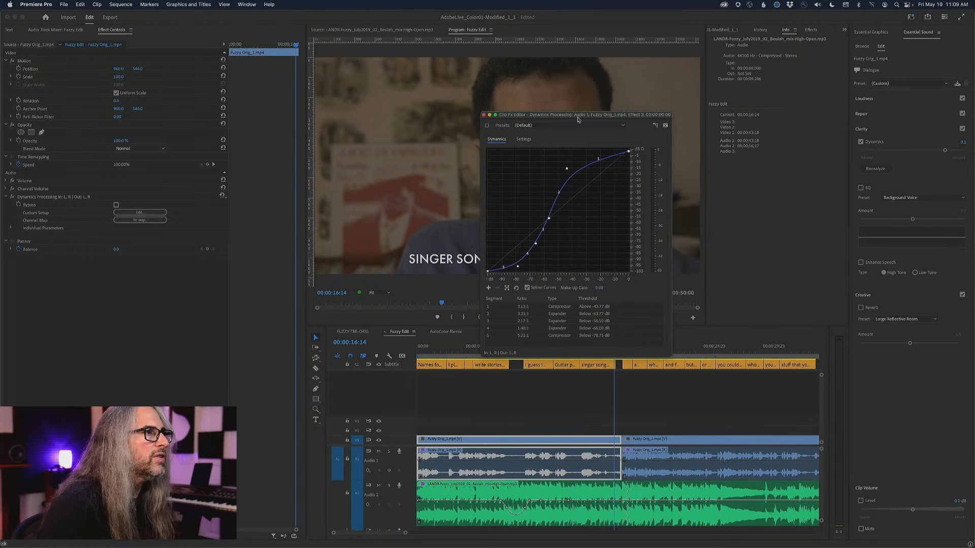
pyautogui.moveTo(577, 120); pyautogui.dragTo(579, 81)
pyautogui.moveTo(615, 352); pyautogui.dragTo(372, 352)
pyautogui.press('space')
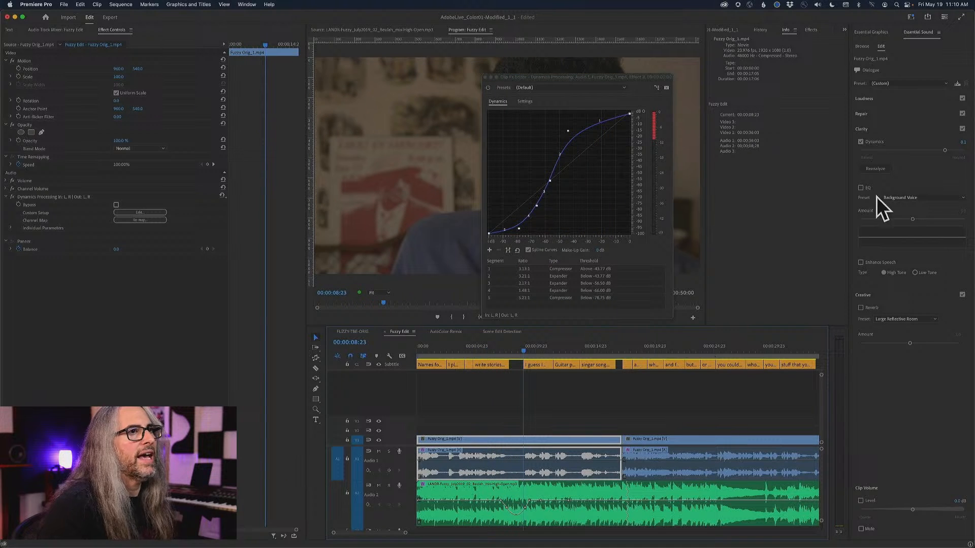
# Try lowering the dialogue's Dynamics amount to about 5.8 to compare the processing curve, and close the effect editor.
pyautogui.moveTo(945, 150); pyautogui.dragTo(921, 151)
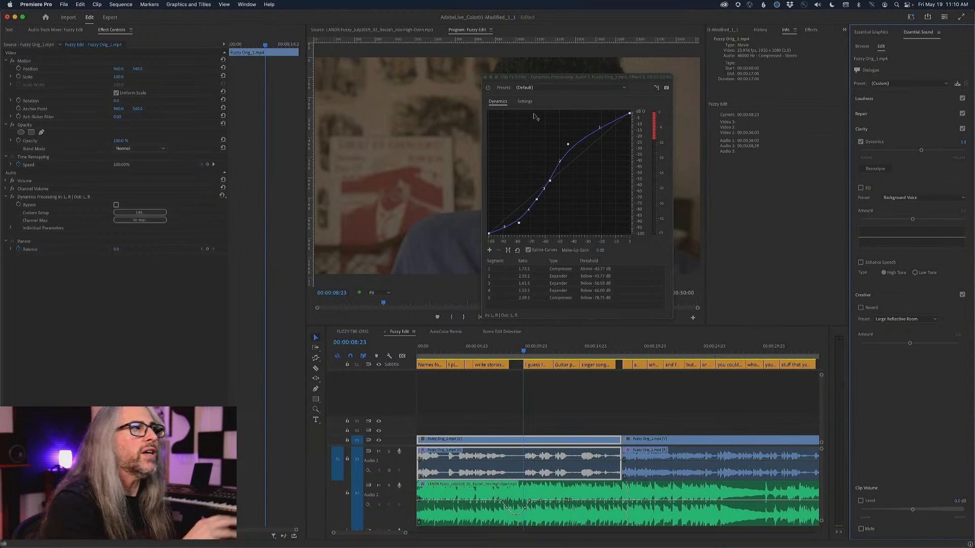
pyautogui.click(523, 102)
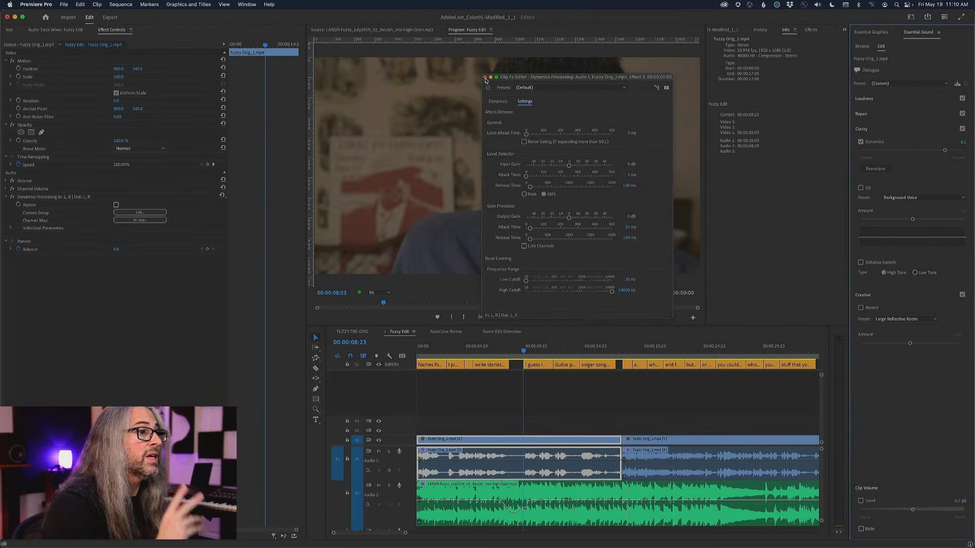
pyautogui.click(485, 78)
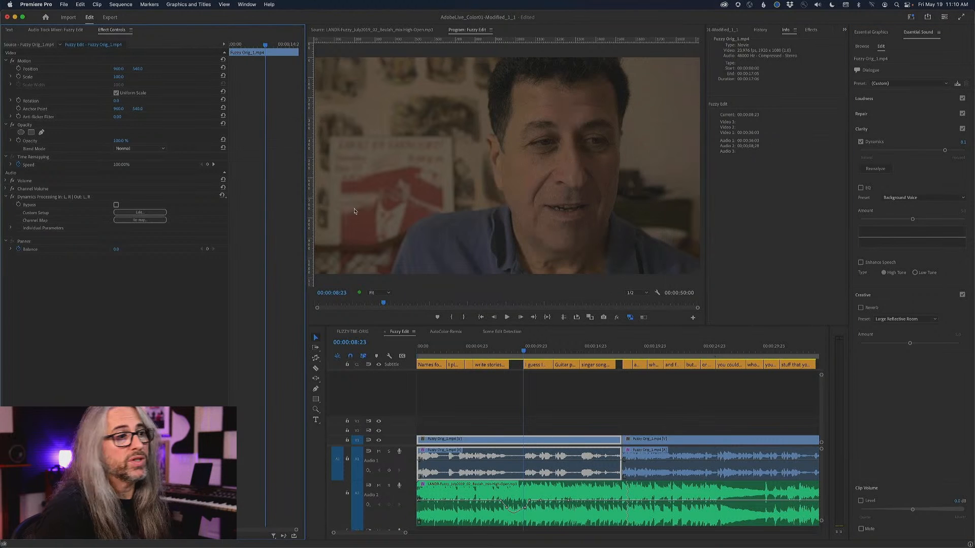
# Open the Scene Edit Detection sequence and increase the height of its Audio 1 track.
pyautogui.click(497, 332)
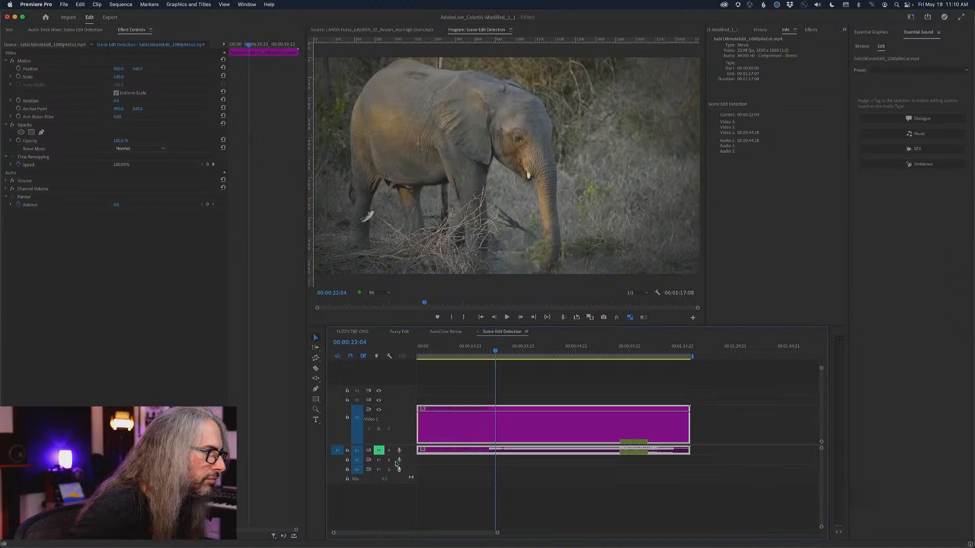
pyautogui.moveTo(408, 454); pyautogui.dragTo(416, 495)
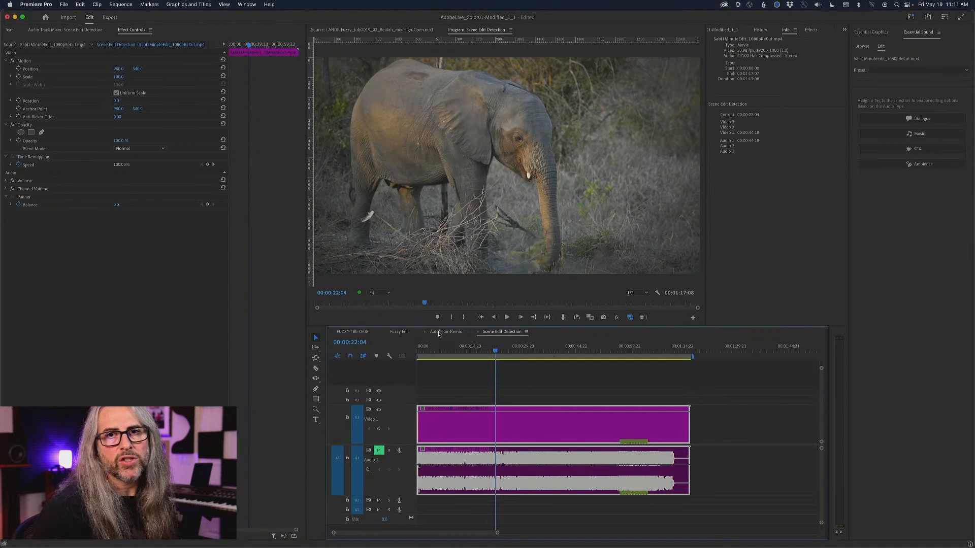
# Return to Fuzzy Edit and expand the individual parameters of the first clip's Dynamics Processing effect.
pyautogui.click(401, 333)
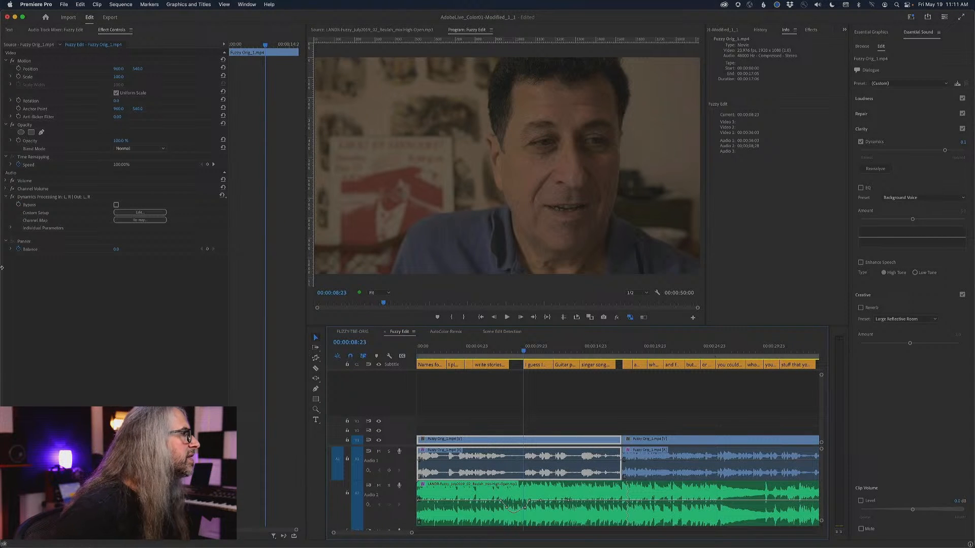
pyautogui.click(10, 228)
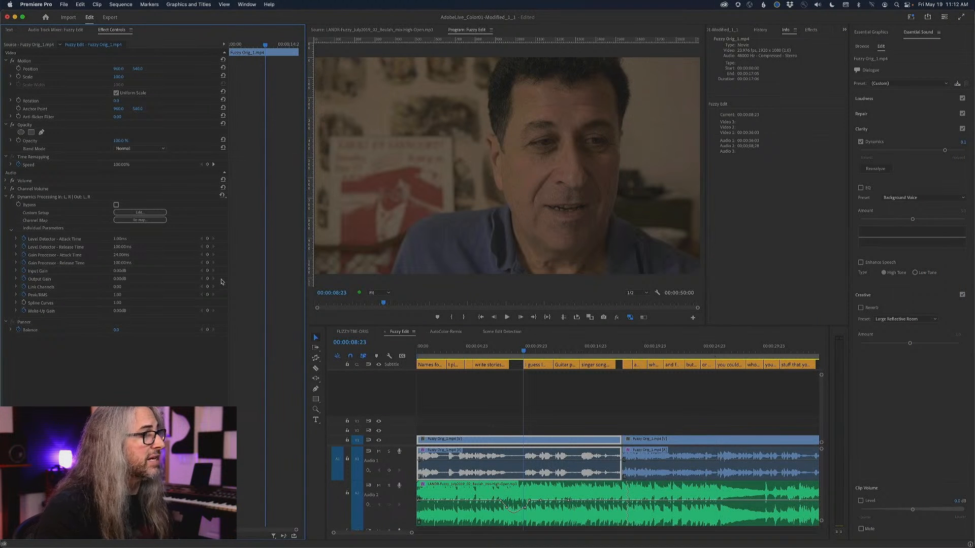
# Scrub through the flattened wildlife clip in the Scene Edit Detection sequence to review its shots.
pyautogui.click(495, 332)
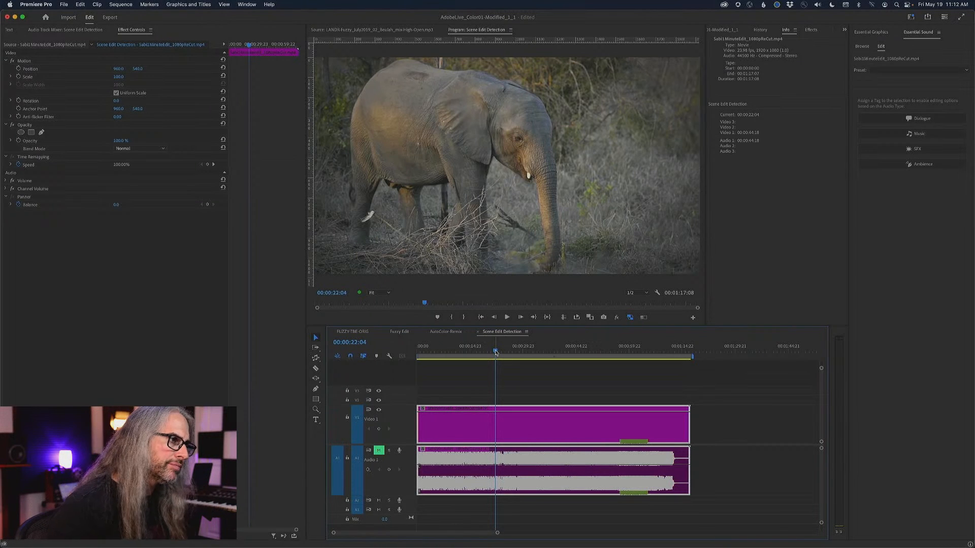
pyautogui.moveTo(496, 352); pyautogui.dragTo(404, 356)
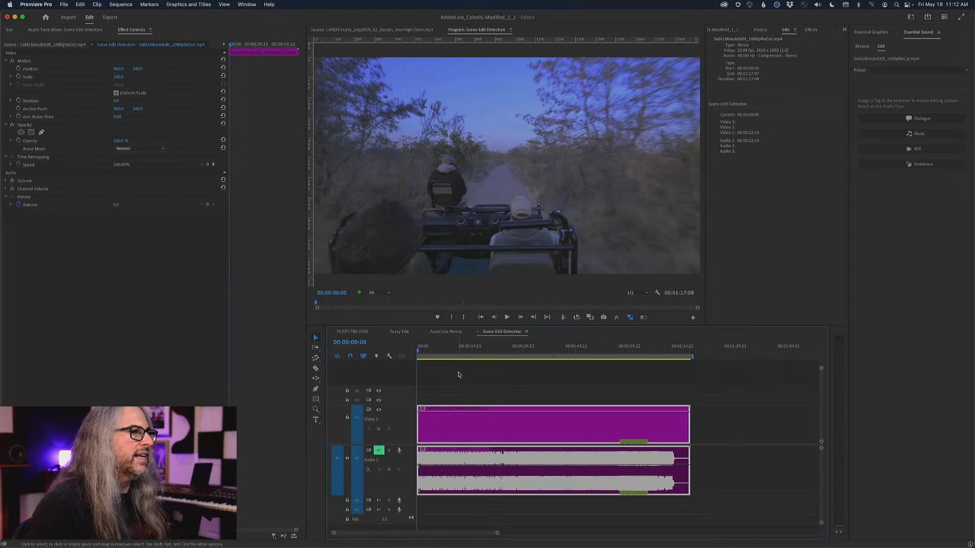
pyautogui.click(424, 352)
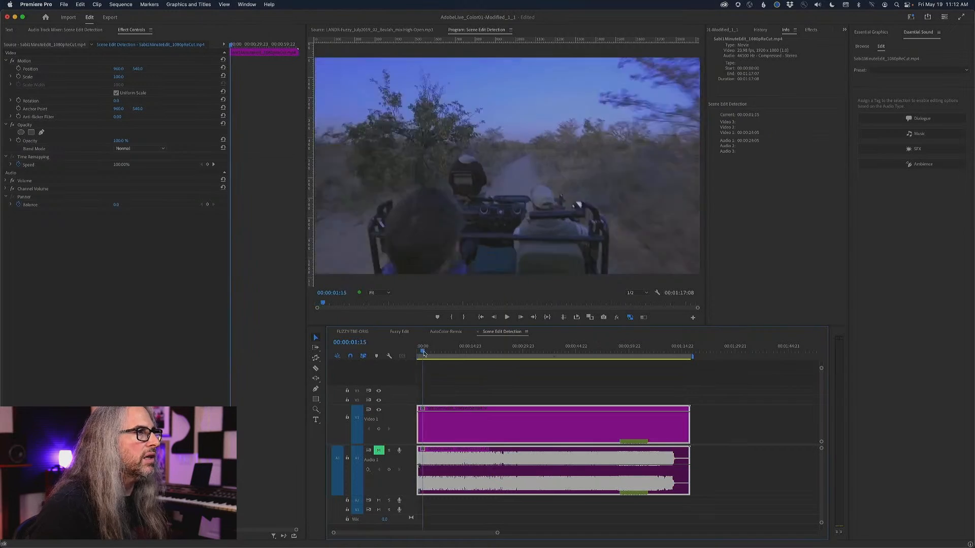
pyautogui.moveTo(424, 352); pyautogui.dragTo(655, 338)
pyautogui.click(459, 345)
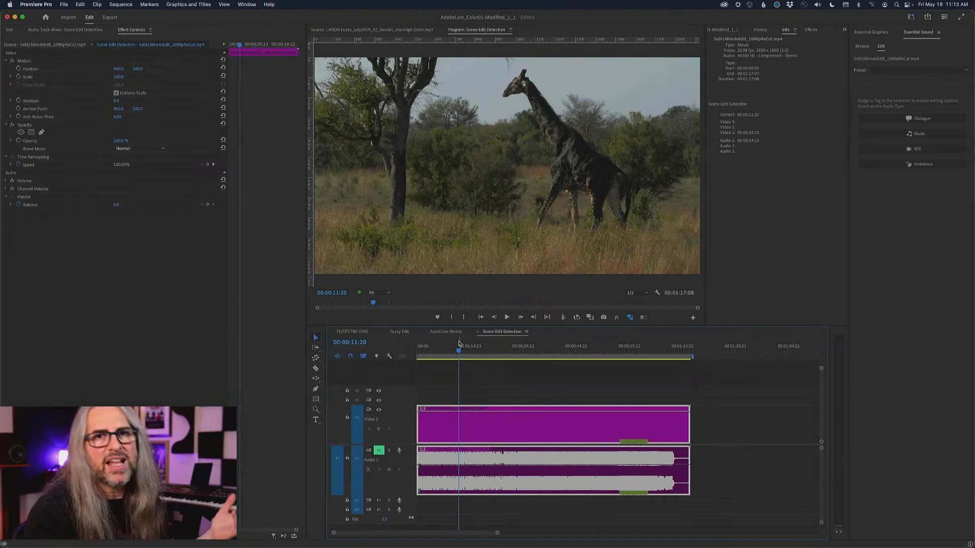
# Play, shuttle and step frame by frame around the giraffe shots to locate the cut between them.
pyautogui.press('space')
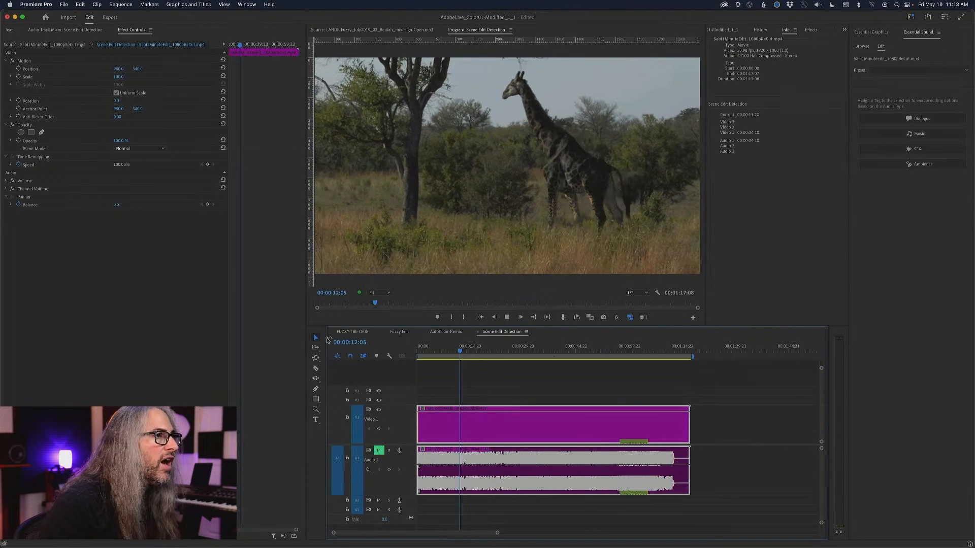
pyautogui.press('j')
pyautogui.press('j')
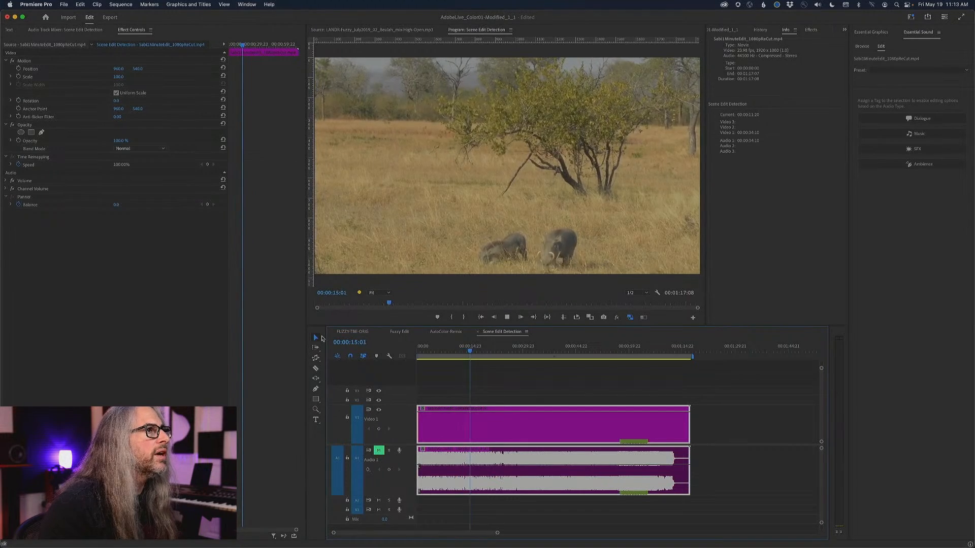
pyautogui.press('k')
pyautogui.press('Right')
pyautogui.press('Right')
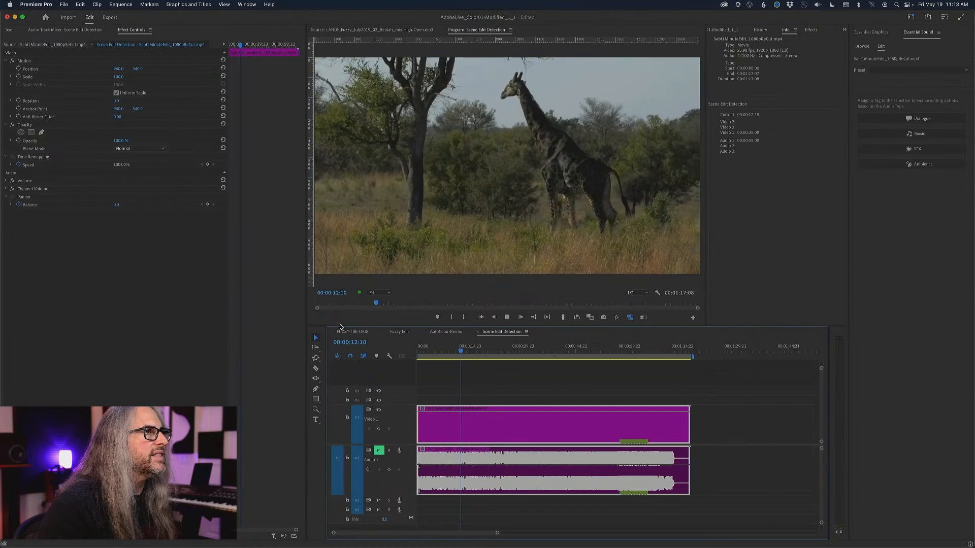
pyautogui.press('Left')
pyautogui.press('Left')
pyautogui.press('Left')
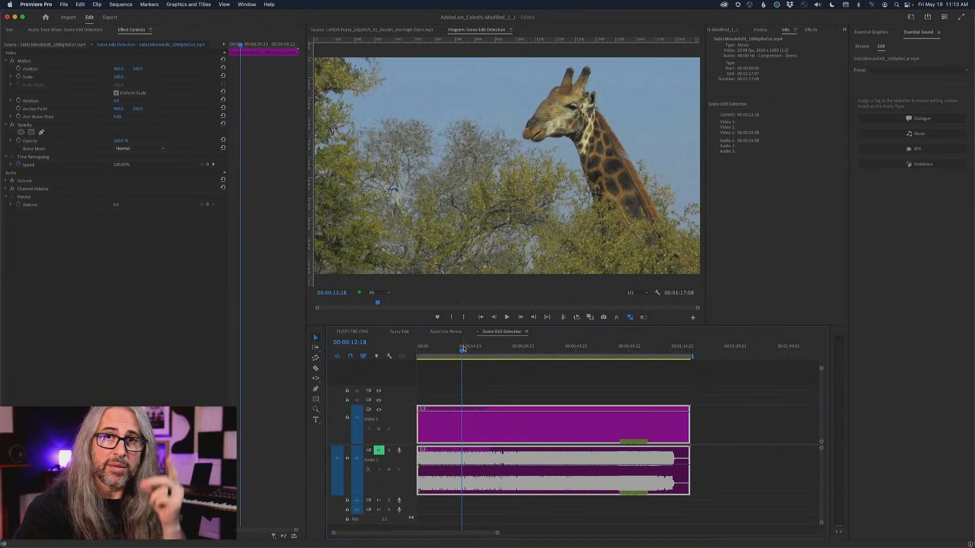
pyautogui.rightClick(469, 423)
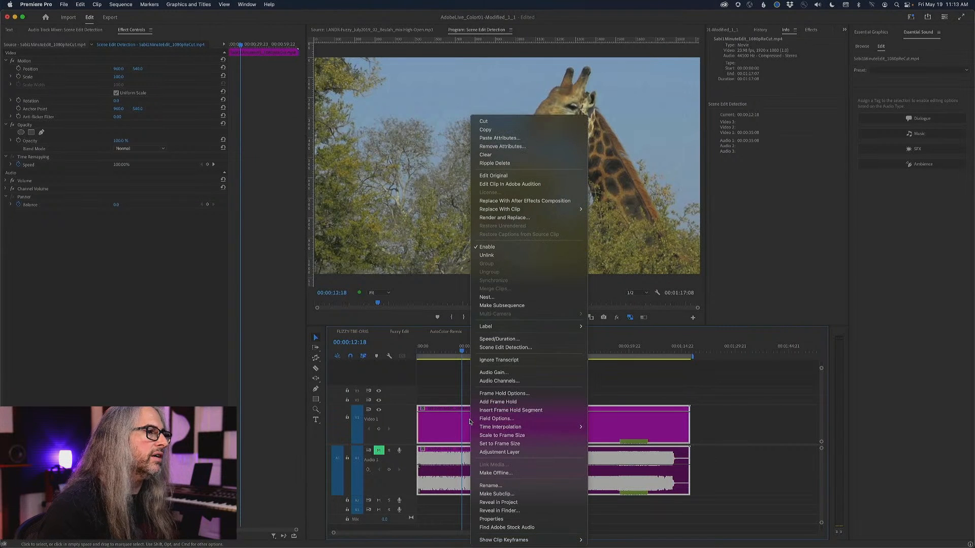
pyautogui.click(505, 349)
pyautogui.click(493, 314)
# Run Scene Edit Detection on the wildlife clip, applying cuts, creating a bin of subclips and adding clip markers at each detected cut point.
pyautogui.rightClick(492, 419)
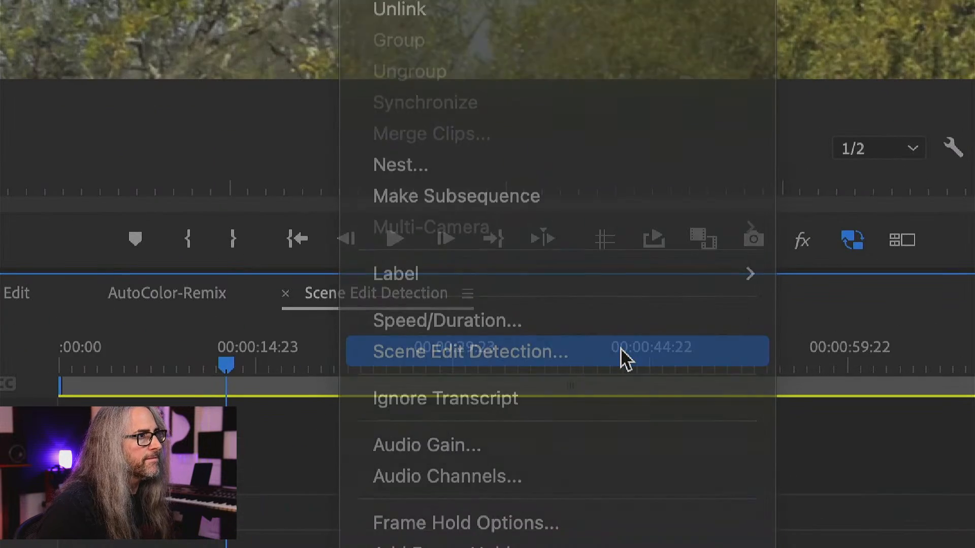
pyautogui.click(621, 359)
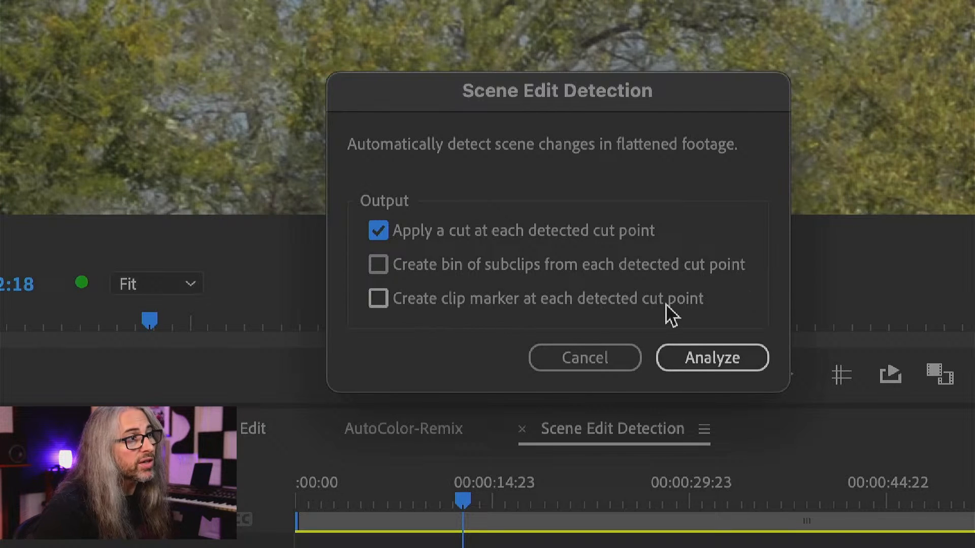
pyautogui.click(378, 266)
pyautogui.click(380, 299)
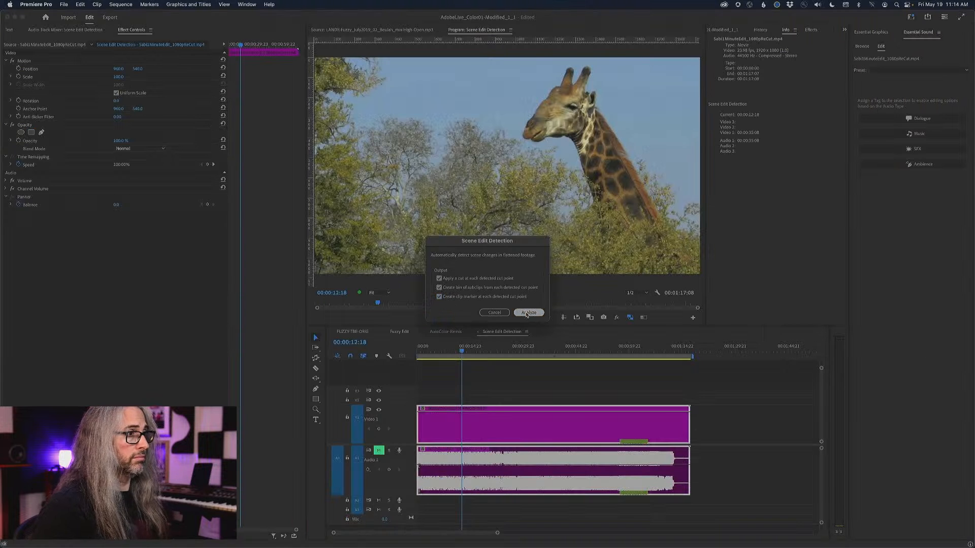
pyautogui.click(706, 358)
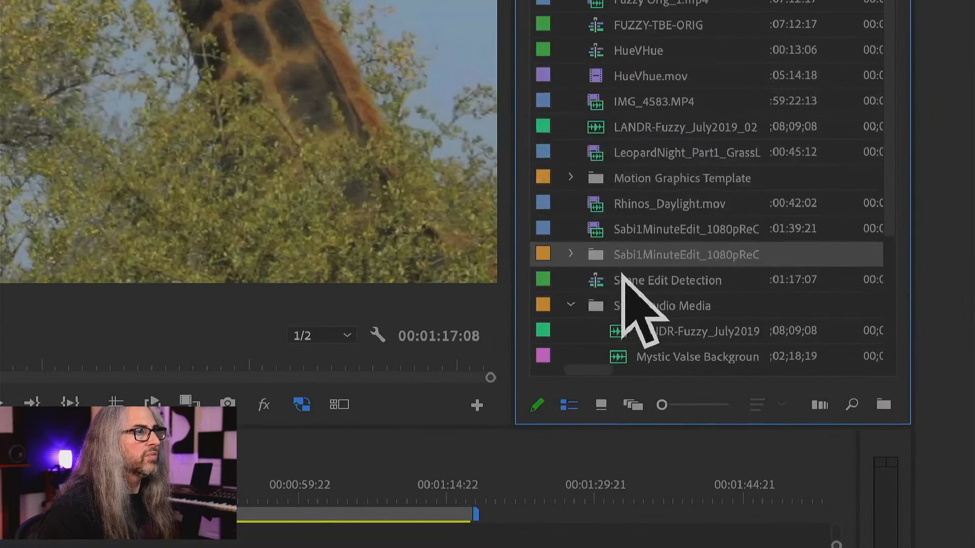
# Expand the new Sabi1MinuteEdit subclip bin and look through its subclips and their metadata columns.
pyautogui.click(570, 256)
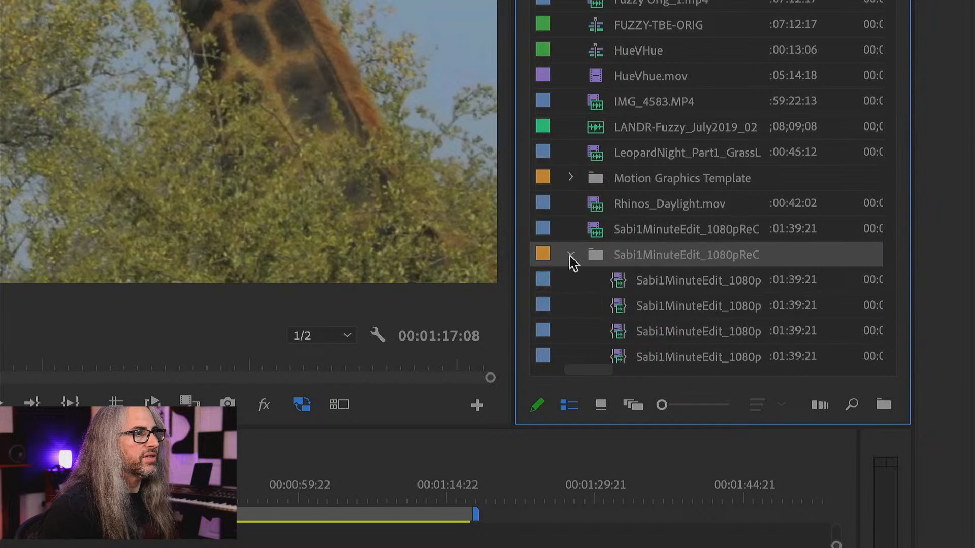
pyautogui.scroll(-5, 714, 327)
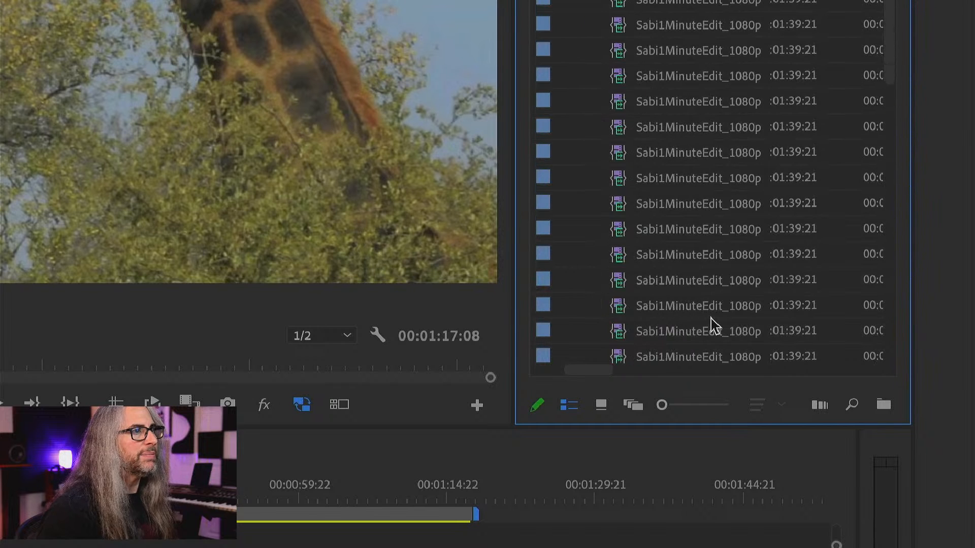
pyautogui.hscroll(1, 715, 326)
pyautogui.scroll(-2, 714, 326)
pyautogui.scroll(10, 714, 326)
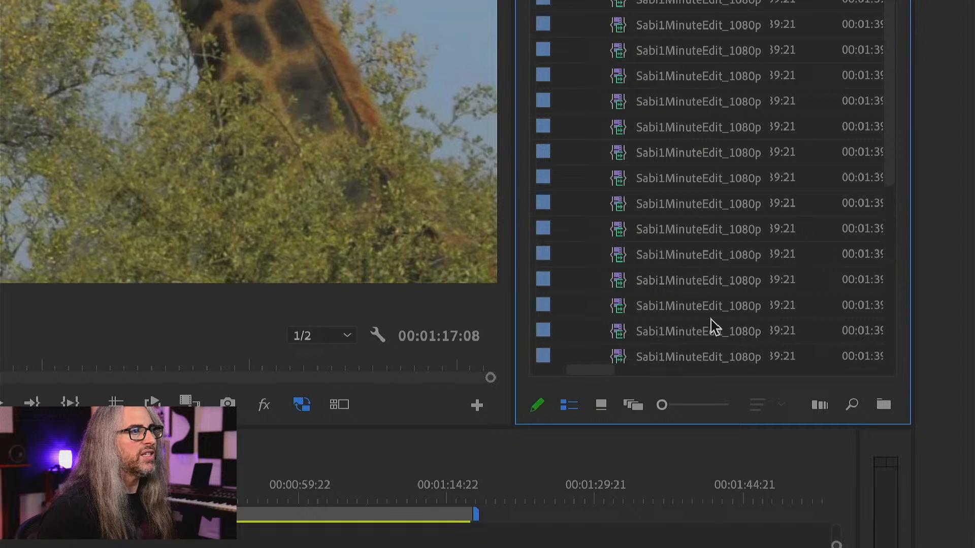
pyautogui.scroll(2, 714, 327)
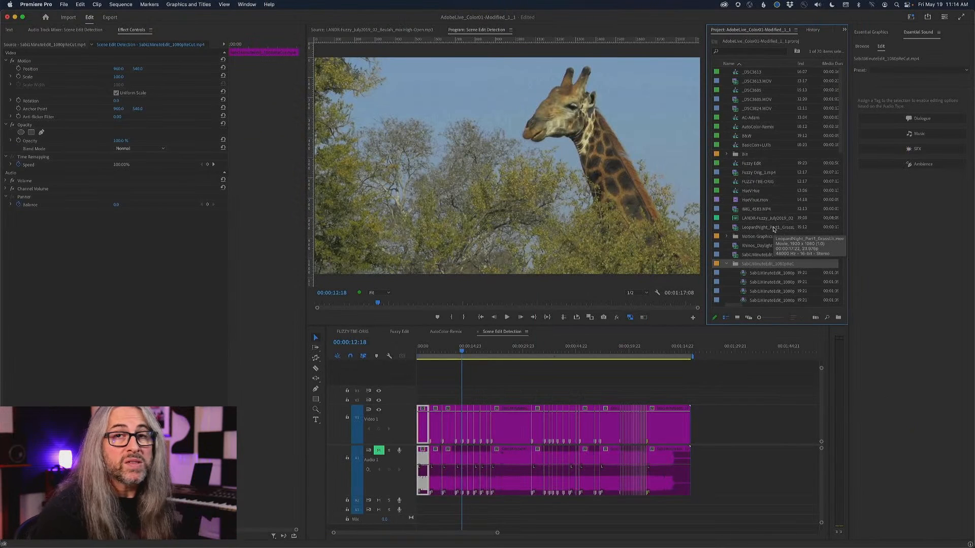
pyautogui.hscroll(-2, 774, 230)
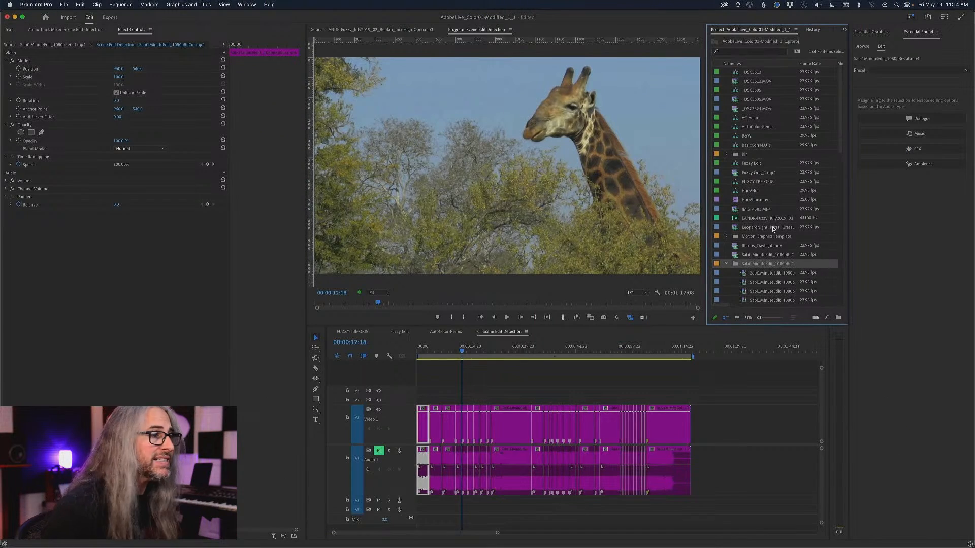
# Check the cut between the two giraffe shots, and return the playhead to the start of the Scene Edit Detection sequence.
pyautogui.click(461, 353)
pyautogui.press('Left')
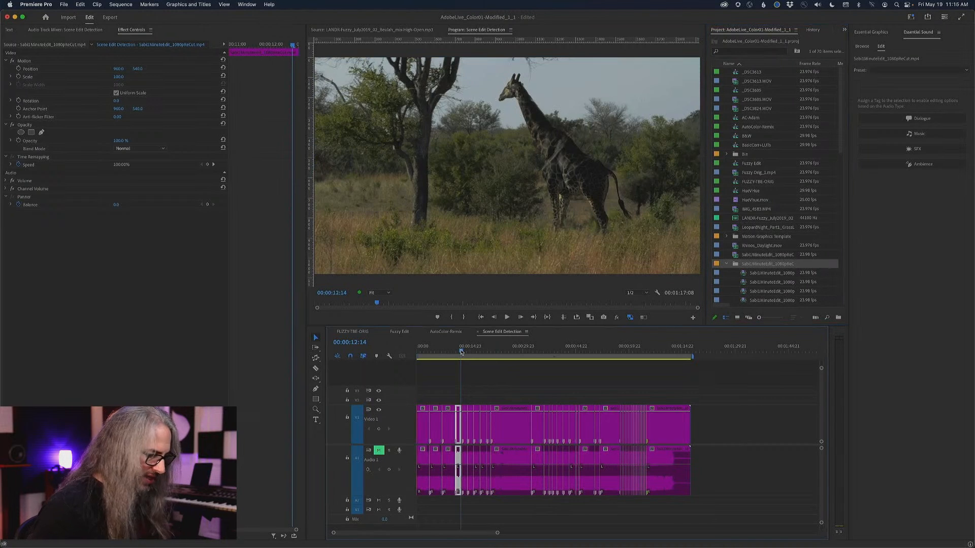
pyautogui.press('Right')
pyautogui.press('Up')
pyautogui.press('Up')
pyautogui.press('Up')
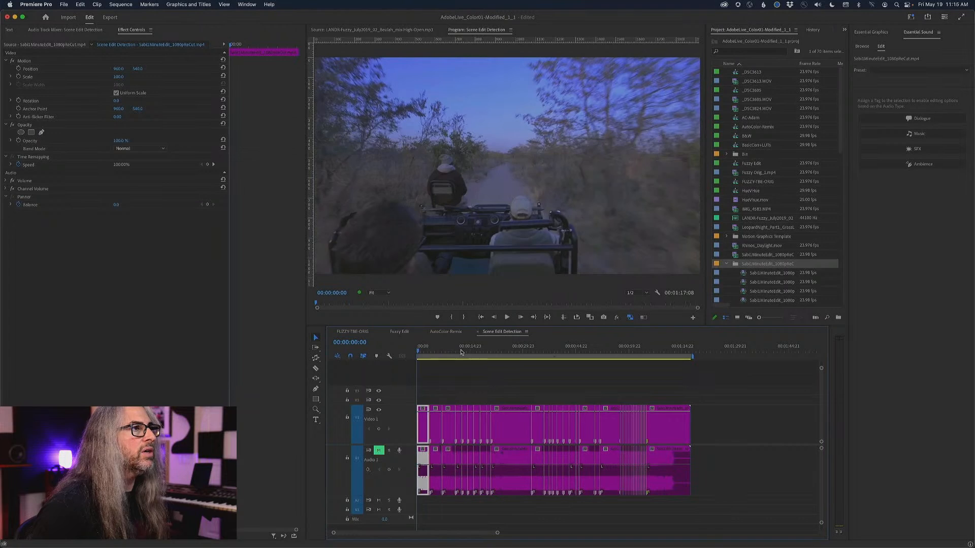
# Jump from cut to cut through the sequence to review the detected edits, ending on the wildebeest shot at 00:00:58:12.
pyautogui.press('Down')
pyautogui.press('Down')
pyautogui.press('Down')
pyautogui.press('Down')
pyautogui.press('Down')
pyautogui.press('Down')
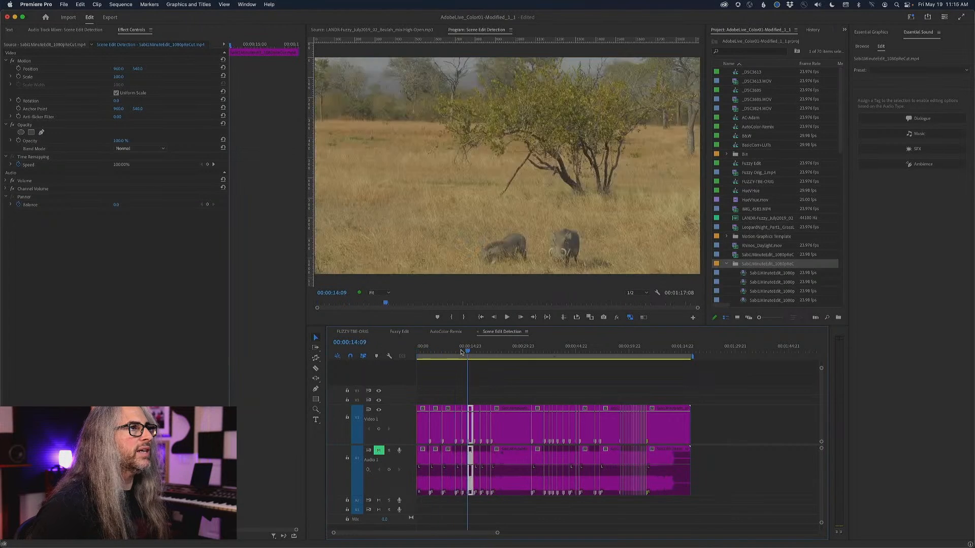
pyautogui.press('Down')
pyautogui.press('Down')
pyautogui.press('Down')
pyautogui.press('Down')
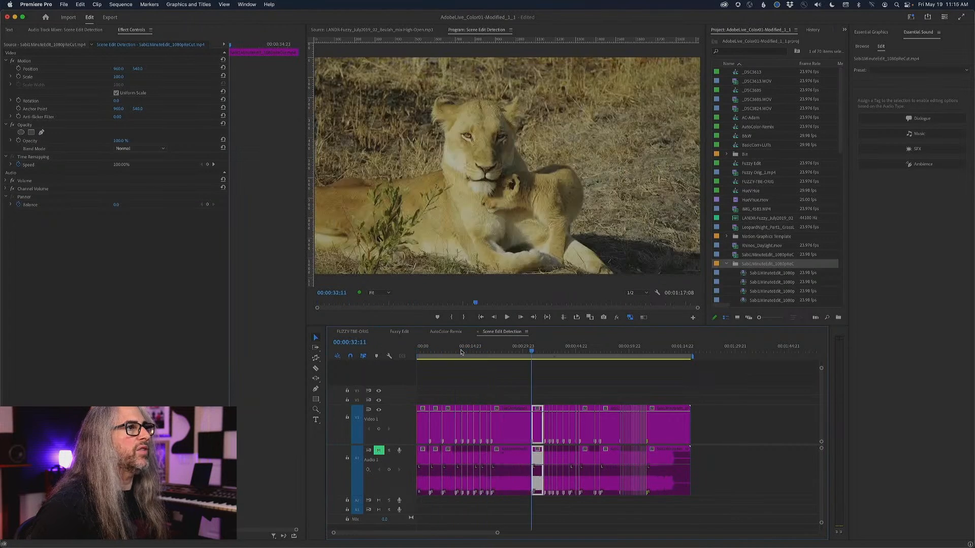
pyautogui.press('Down')
pyautogui.press('Down')
pyautogui.press('Down')
pyautogui.press('Down')
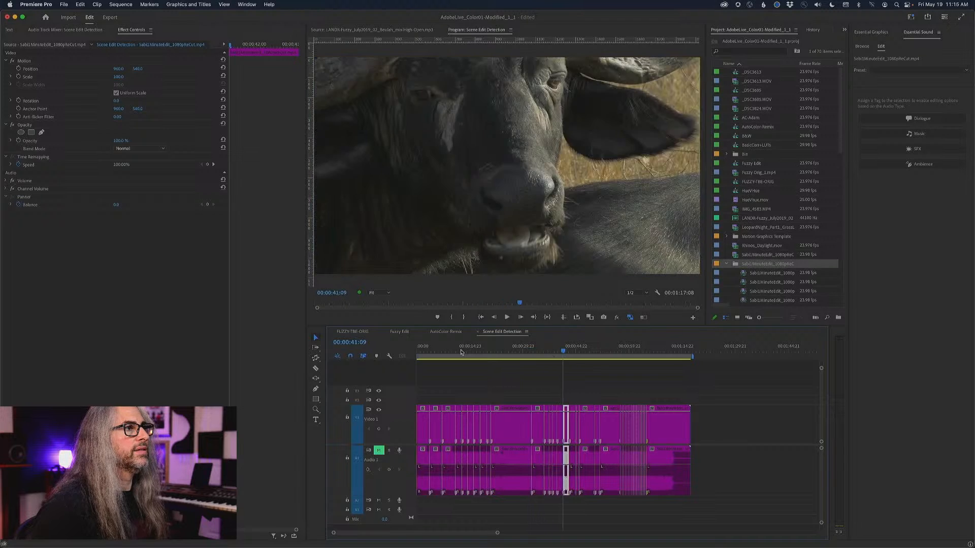
pyautogui.press('Down')
pyautogui.press('Down')
pyautogui.press('Down')
pyautogui.press('Down')
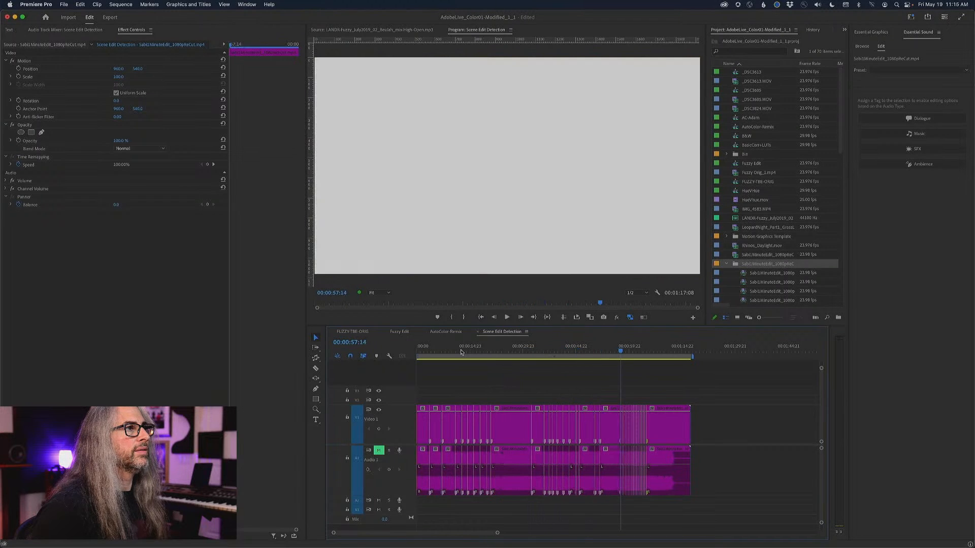
pyautogui.press('Down')
pyautogui.press('Down')
pyautogui.press('Down')
pyautogui.press('Down')
pyautogui.press('Down')
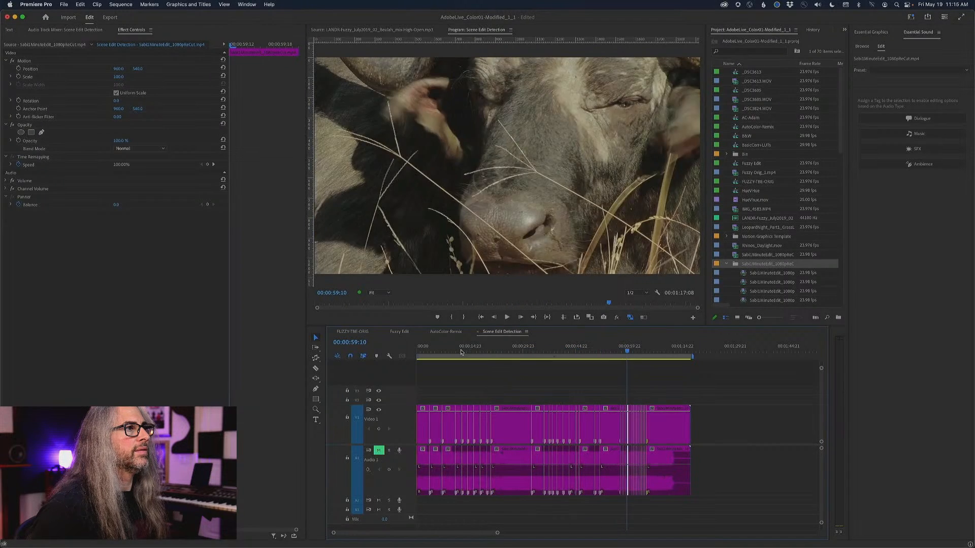
pyautogui.press('Up')
pyautogui.press('Up')
pyautogui.press('Up')
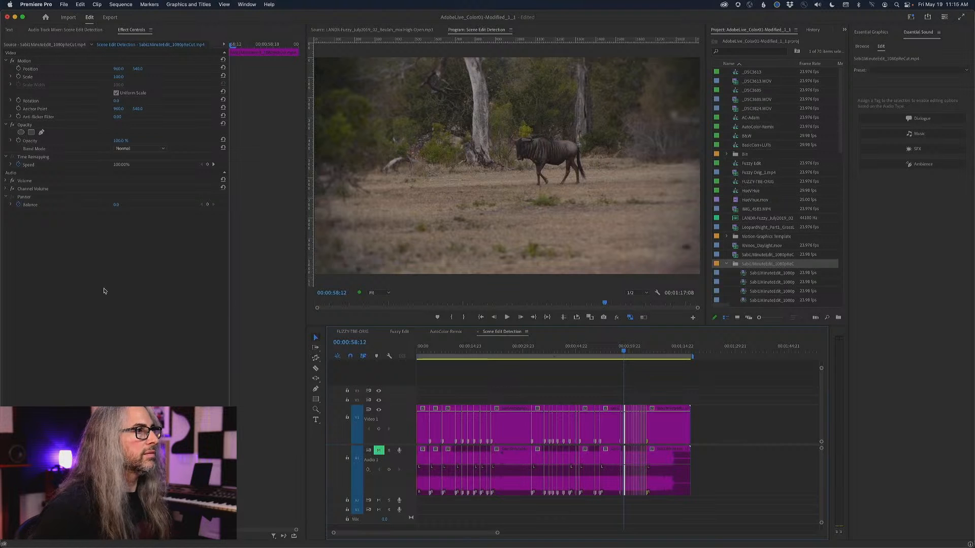
# Magnify the wildebeest frame to 150% and 200% in the Program Monitor to inspect it, and set the view to 100%.
pyautogui.click(370, 293)
pyautogui.click(376, 358)
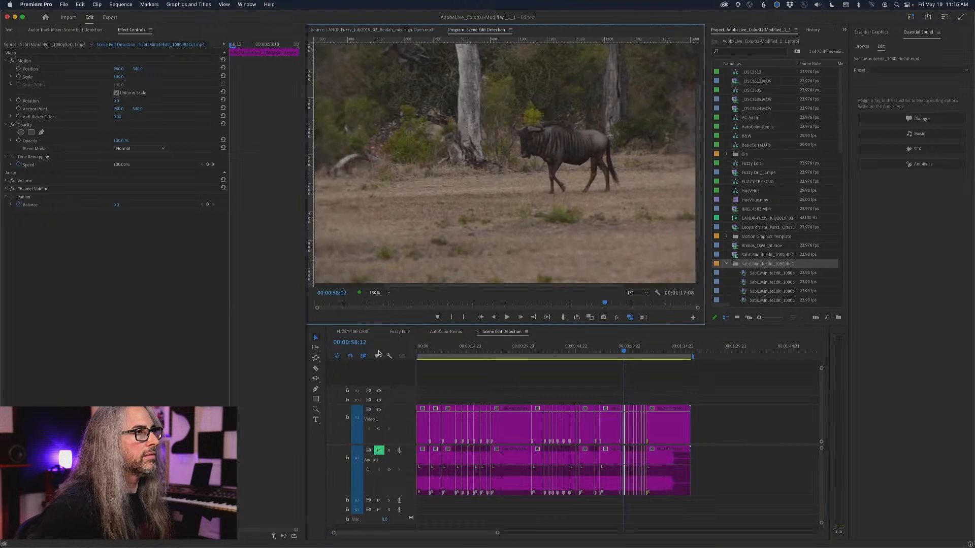
pyautogui.click(381, 292)
pyautogui.click(376, 365)
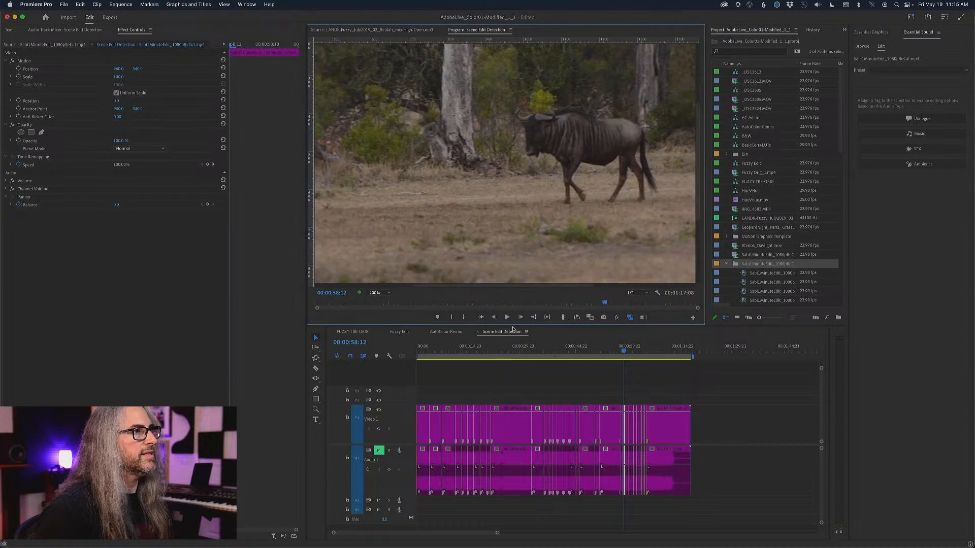
pyautogui.moveTo(489, 284); pyautogui.dragTo(461, 288)
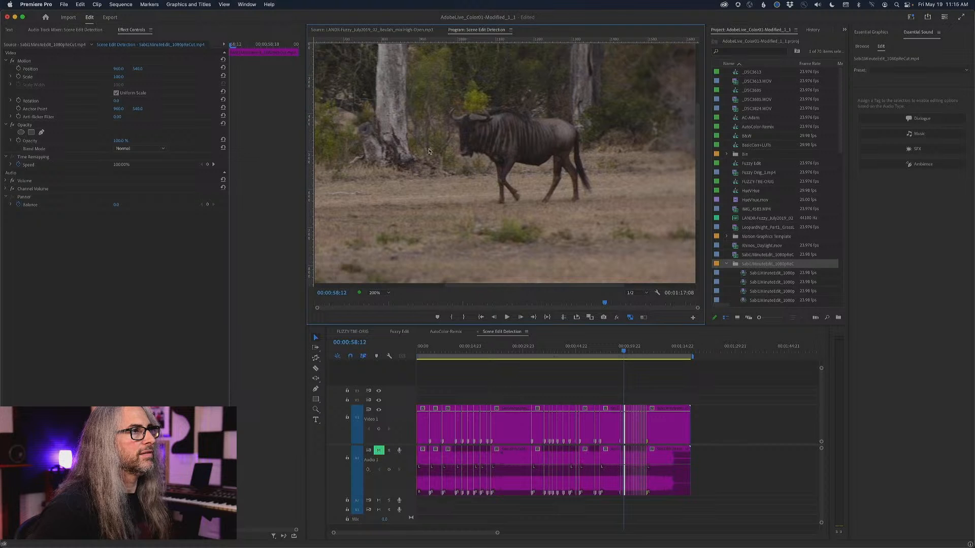
pyautogui.click(379, 293)
pyautogui.click(380, 344)
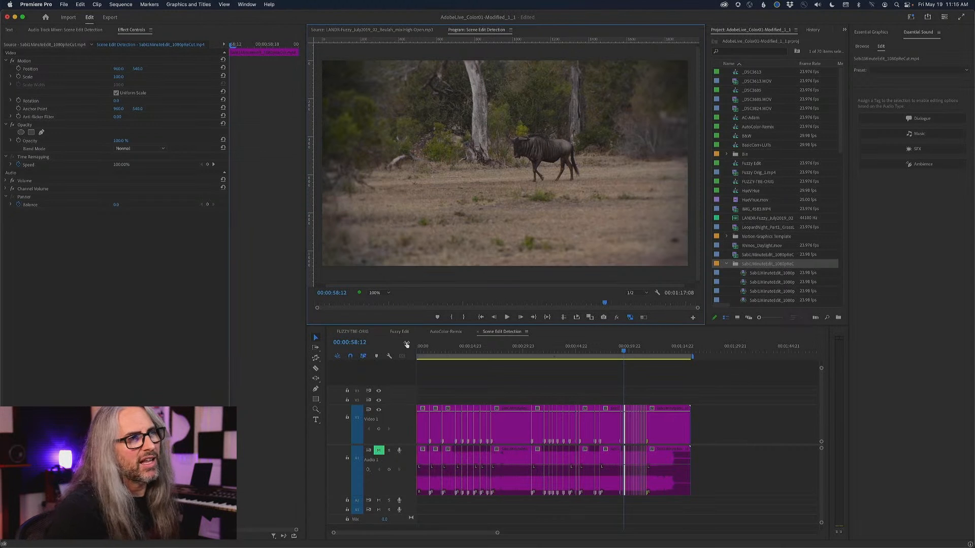
# Open the first four subclips in turn for source preview, return to the third, and examine their duration metadata.
pyautogui.doubleClick(744, 274)
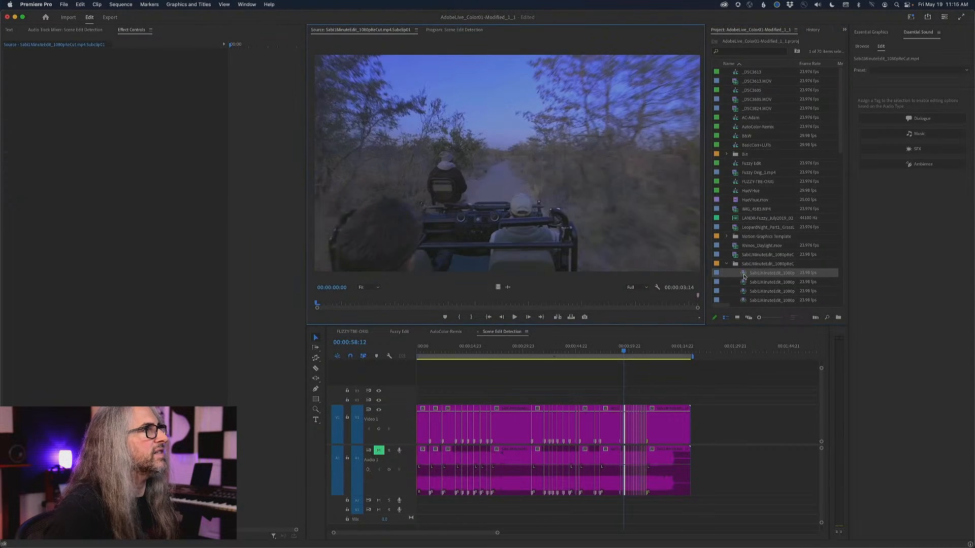
pyautogui.doubleClick(744, 282)
pyautogui.doubleClick(742, 291)
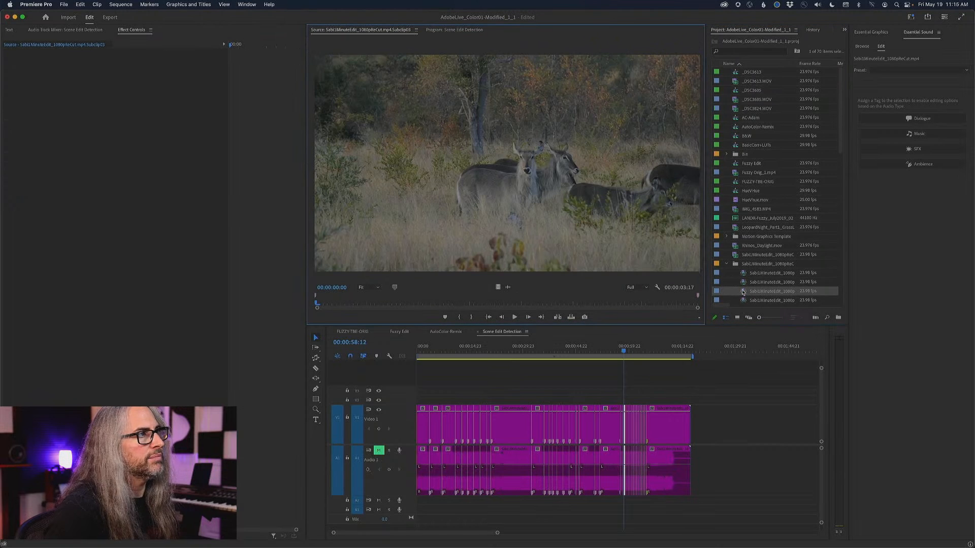
pyautogui.doubleClick(743, 300)
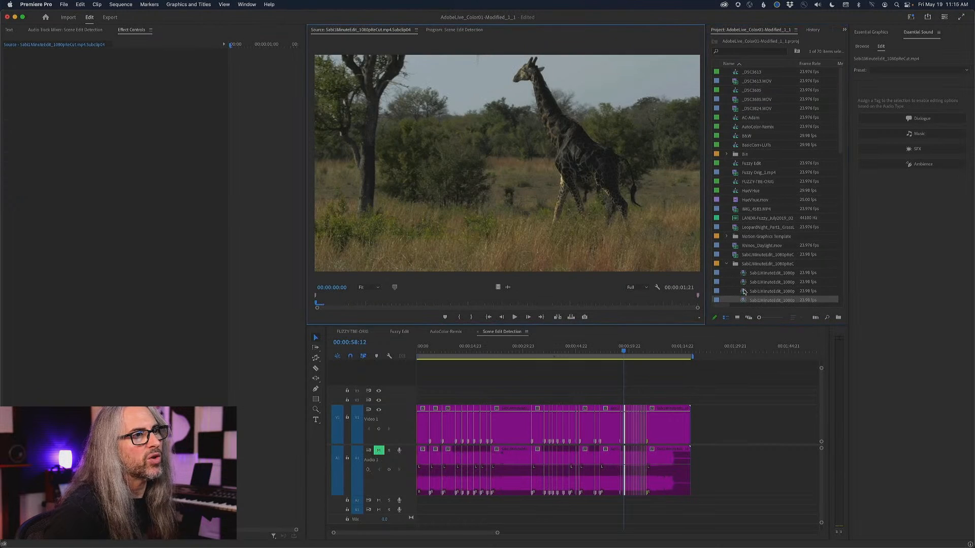
pyautogui.doubleClick(743, 291)
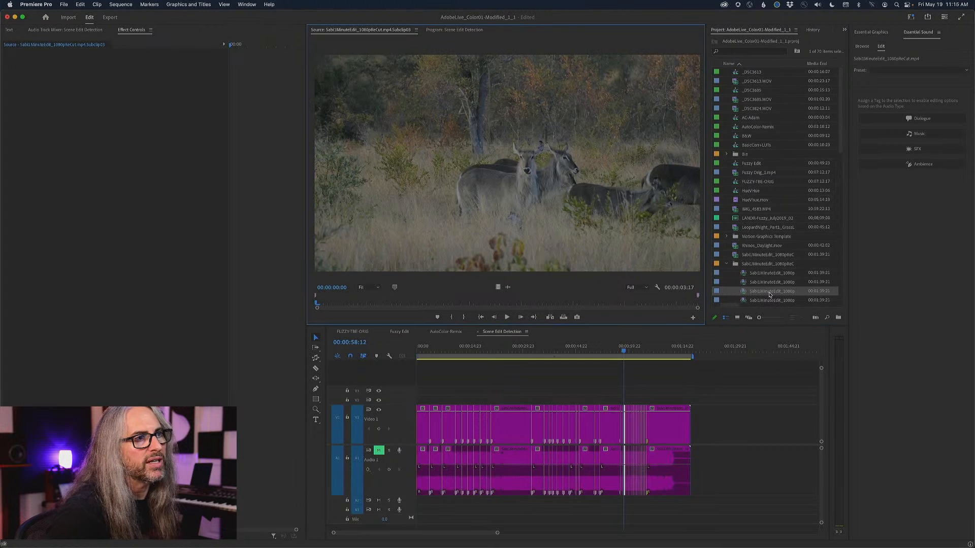
pyautogui.hscroll(2, 769, 295)
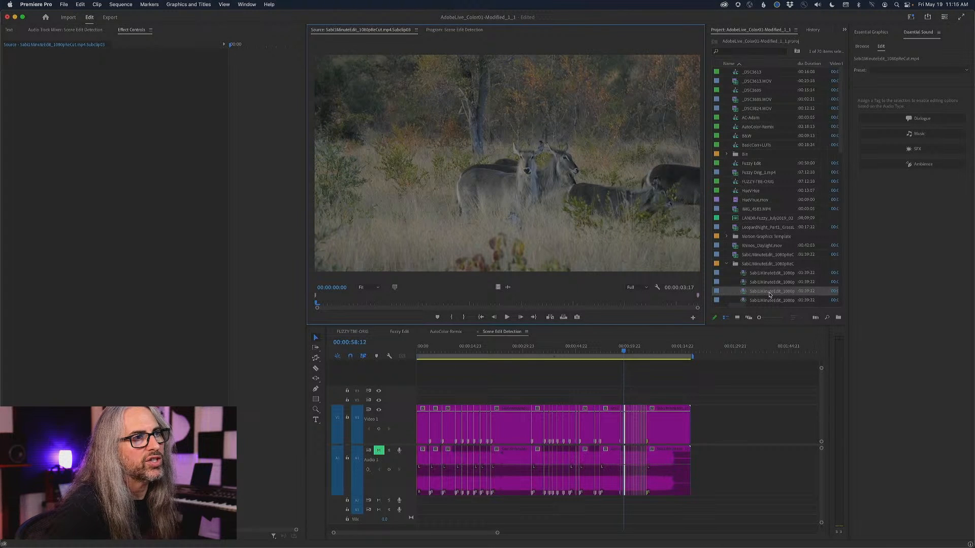
pyautogui.hscroll(-1, 769, 295)
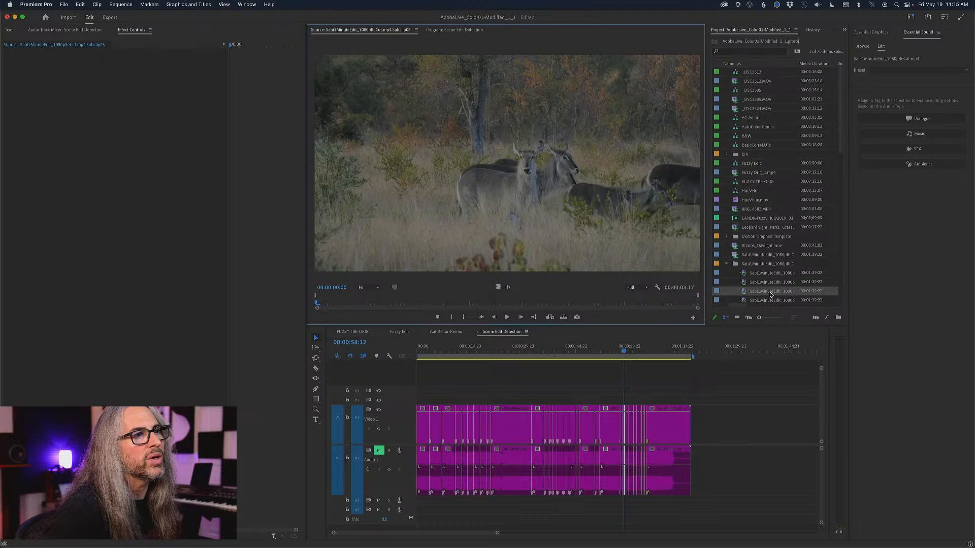
pyautogui.hscroll(3, 770, 295)
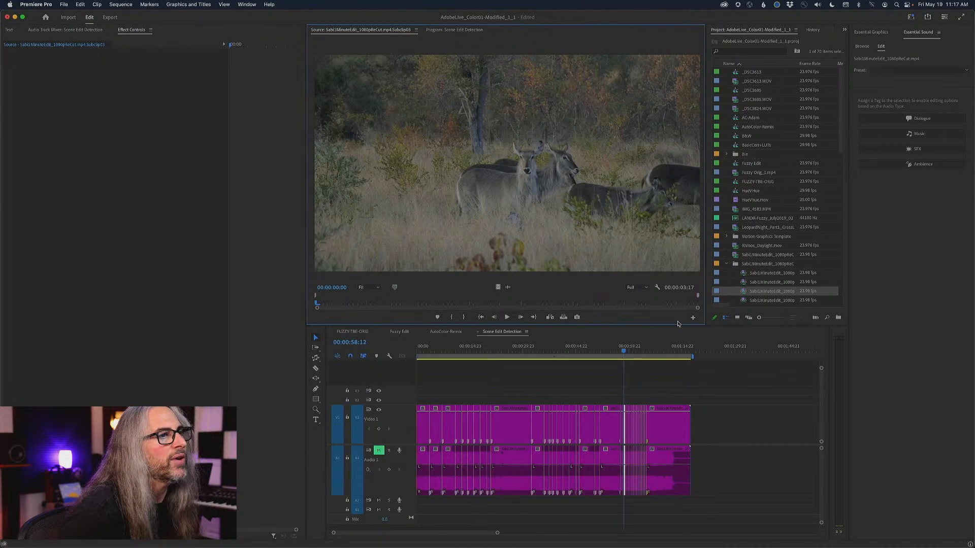
# Scrub the Scene Edit Detection sequence around the buffalo shots and back to the elephant shot at 00:00:21:23.
pyautogui.moveTo(623, 352); pyautogui.dragTo(624, 354)
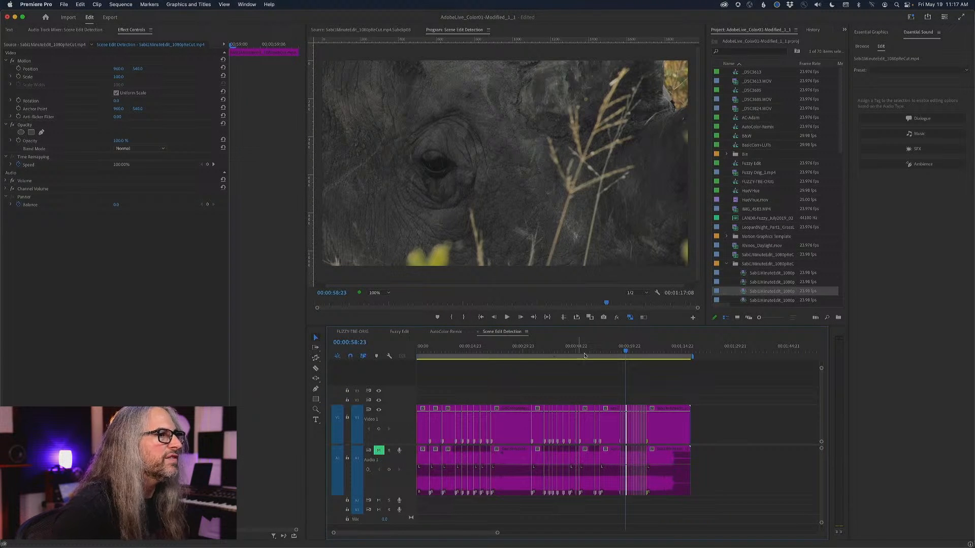
pyautogui.moveTo(626, 353); pyautogui.dragTo(628, 355)
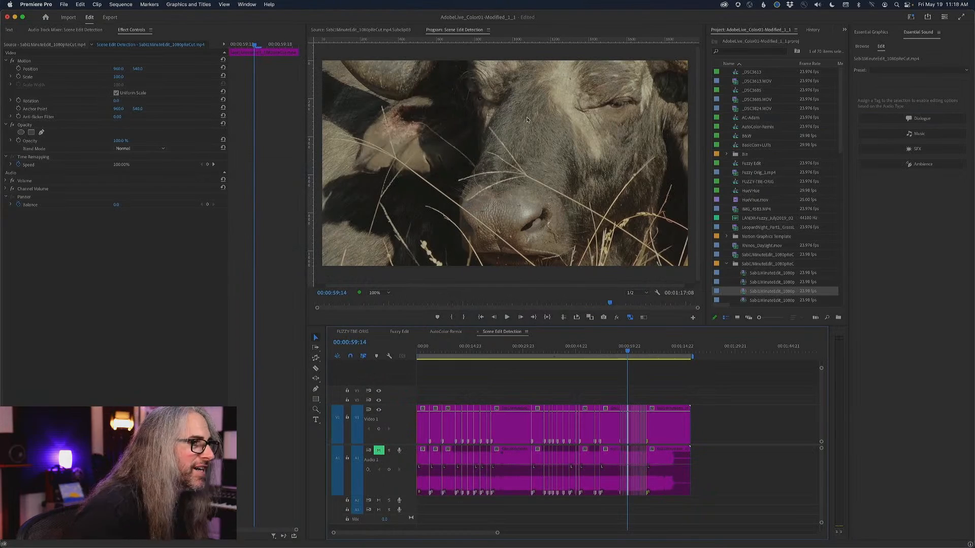
pyautogui.moveTo(627, 352); pyautogui.dragTo(494, 352)
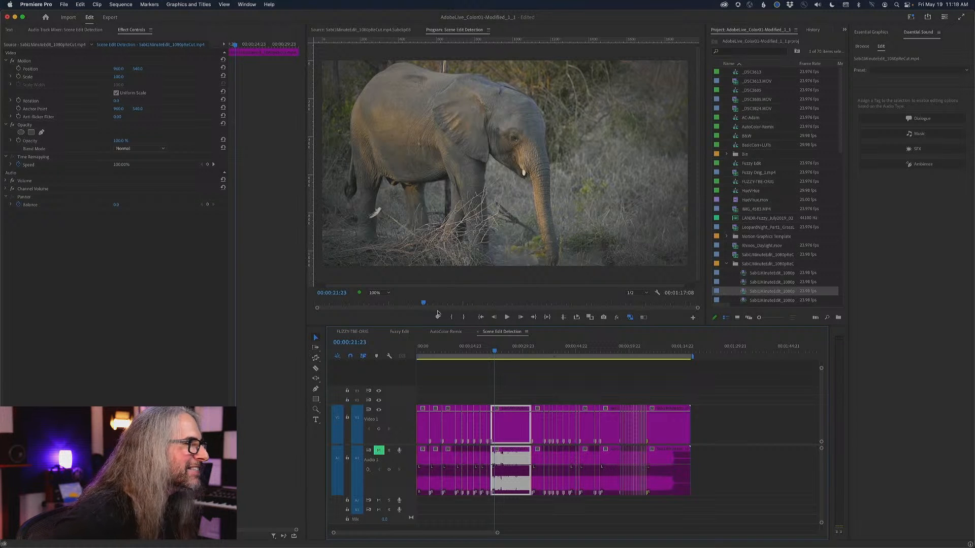
# Switch to the AutoColor-Remix sequence and show the Lumetri Color controls in a widened panel.
pyautogui.click(445, 333)
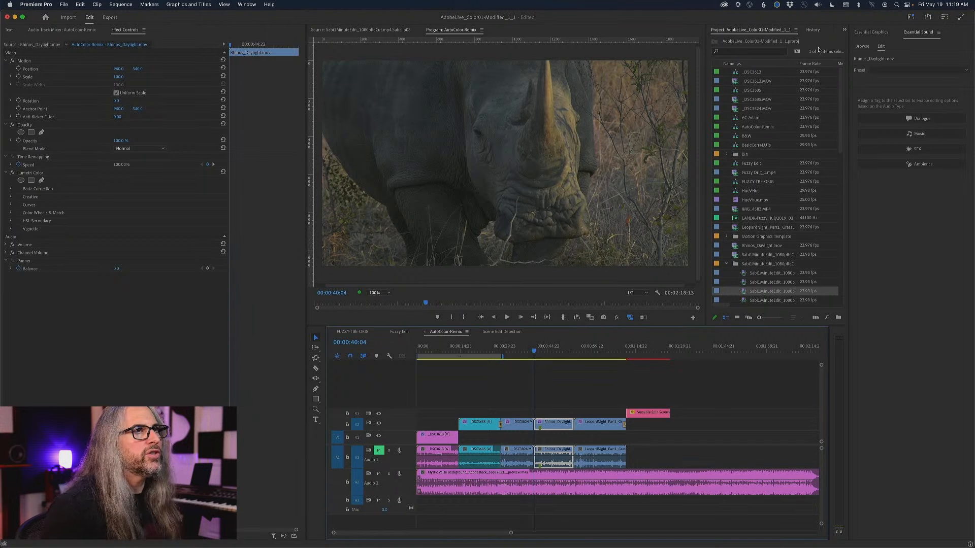
pyautogui.click(866, 33)
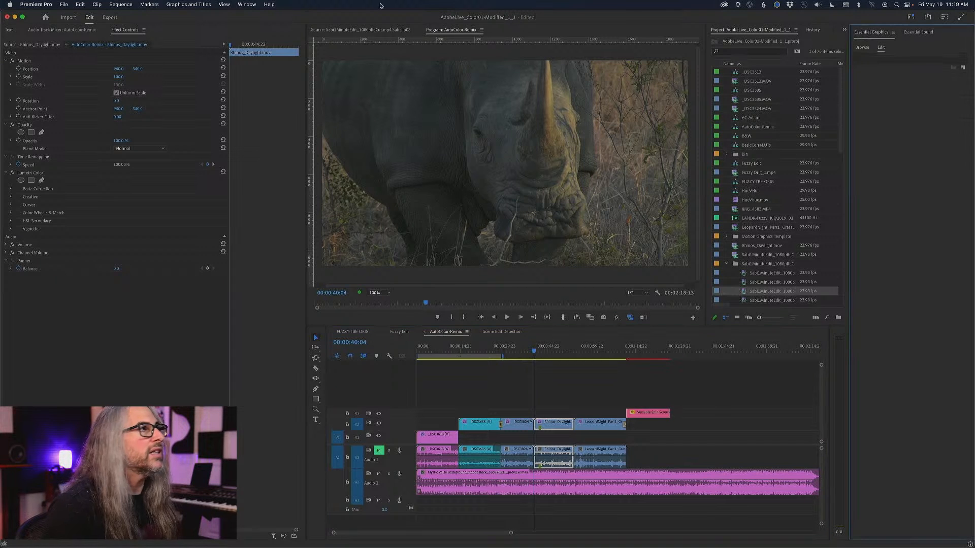
pyautogui.click(247, 5)
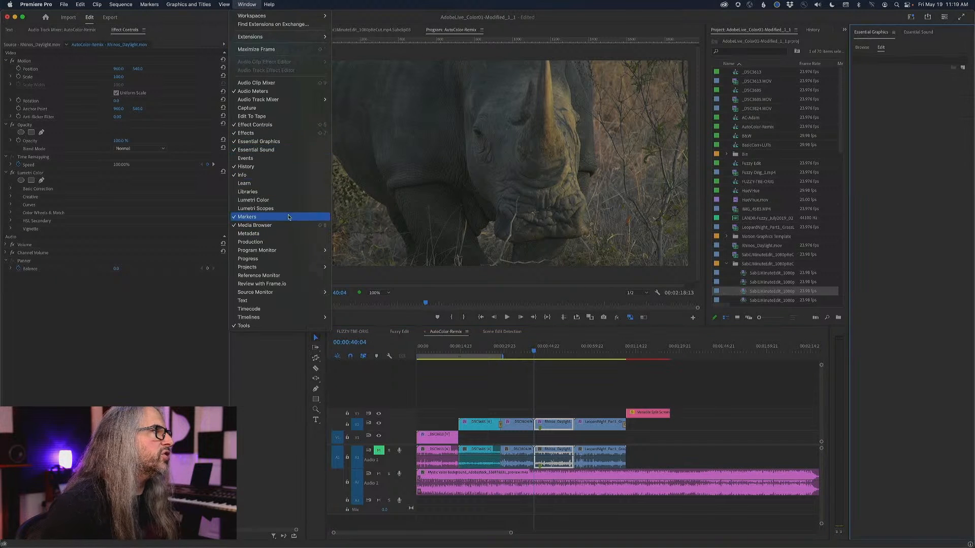
pyautogui.click(283, 200)
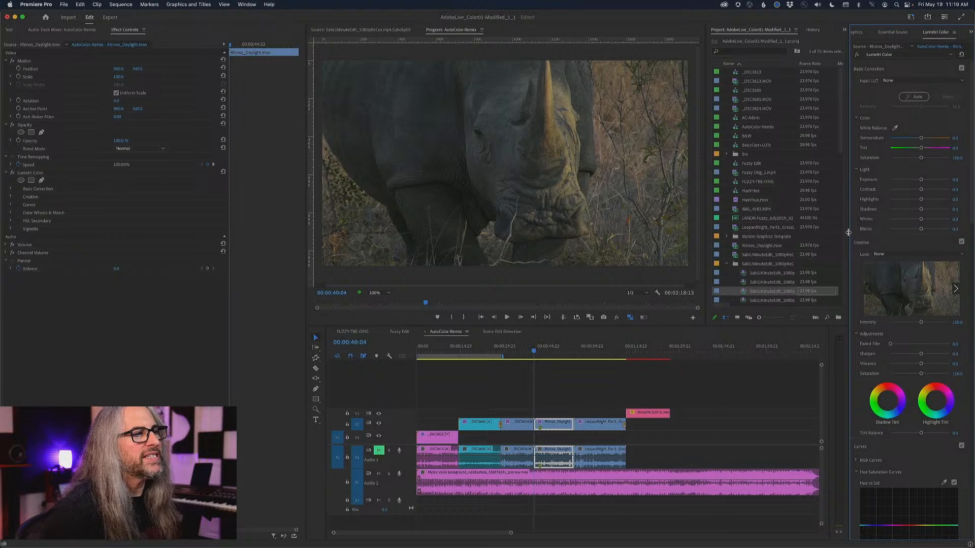
pyautogui.moveTo(847, 232); pyautogui.dragTo(822, 231)
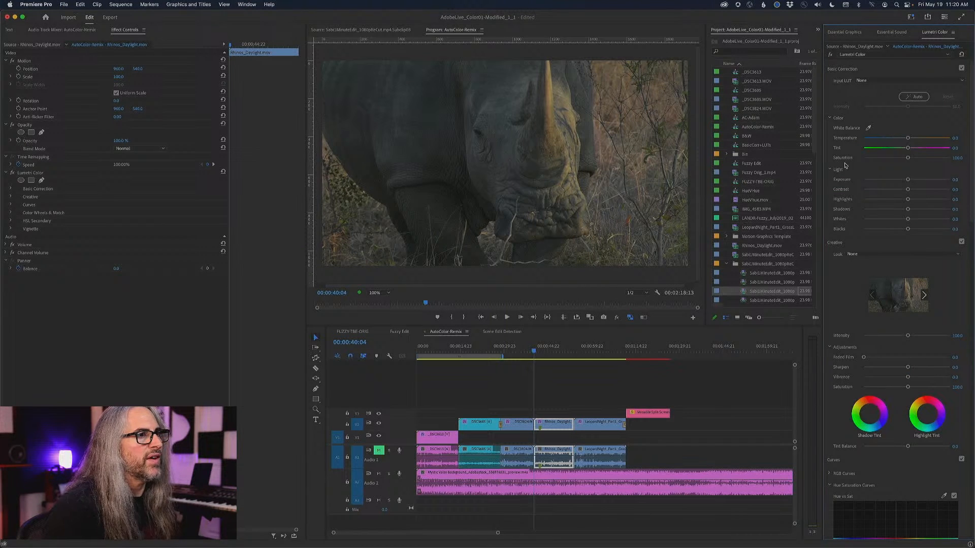
# Apply Lumetri's Auto basic correction to the Rhinos_Daylight.mov clip, and toggle the effect off and on to compare.
pyautogui.click(917, 99)
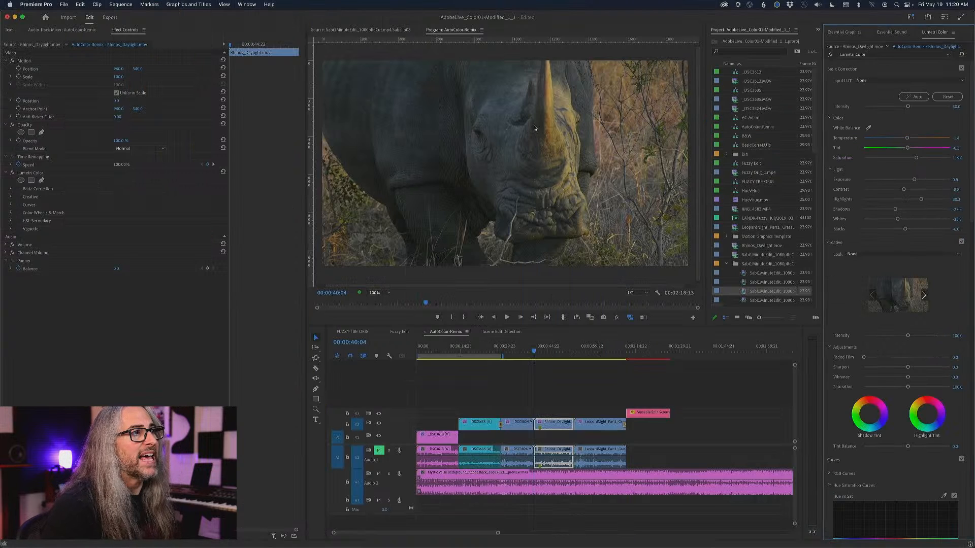
pyautogui.click(830, 55)
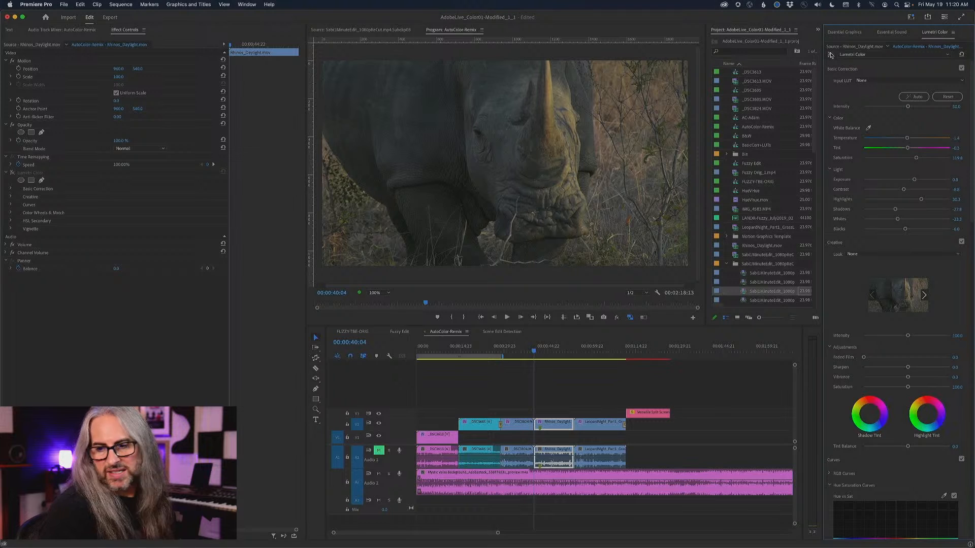
pyautogui.click(831, 55)
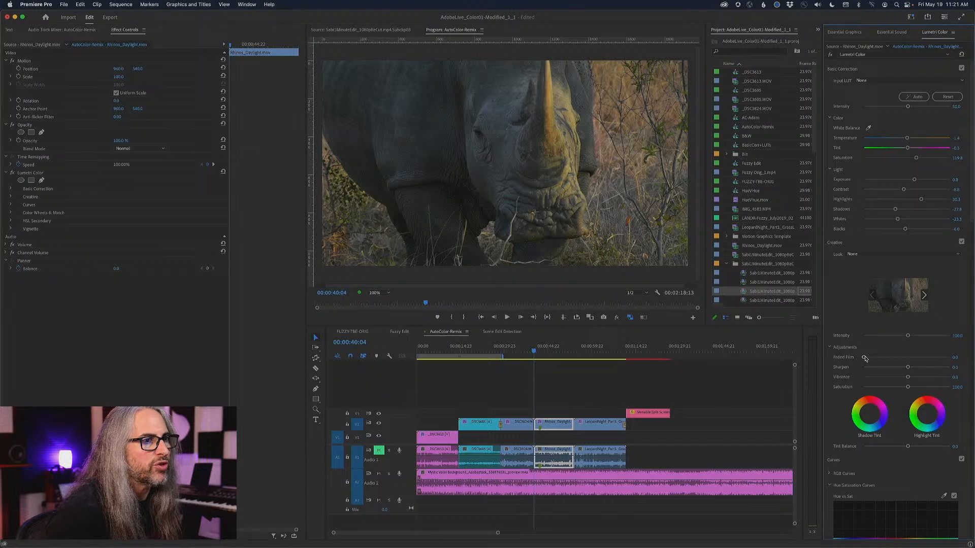
# Raise the rhino clip's Faded Film to about 53 and increase its Exposure slightly.
pyautogui.moveTo(864, 359); pyautogui.dragTo(909, 355)
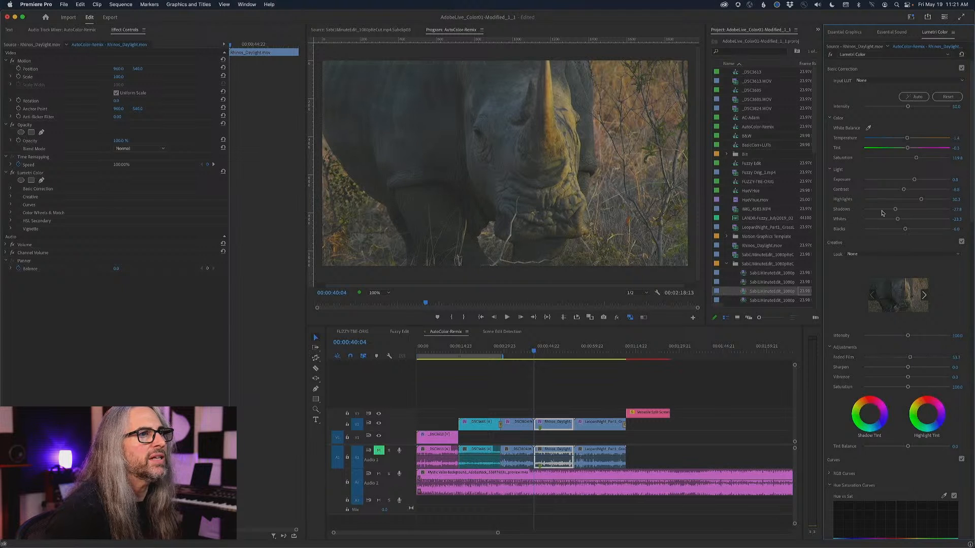
pyautogui.moveTo(912, 180); pyautogui.dragTo(915, 181)
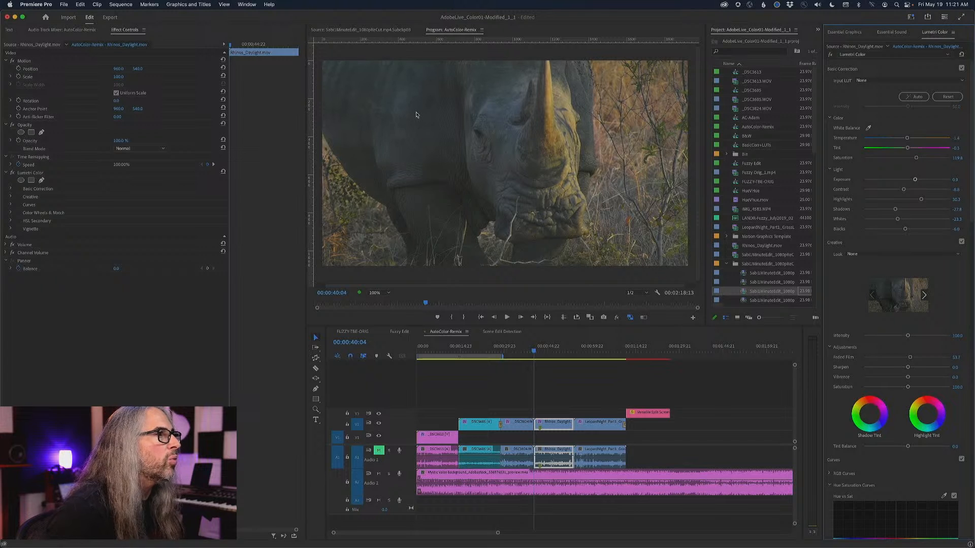
# Open Lumetri Scopes to inspect the rhino frame's waveform, and return to the program picture.
pyautogui.click(248, 4)
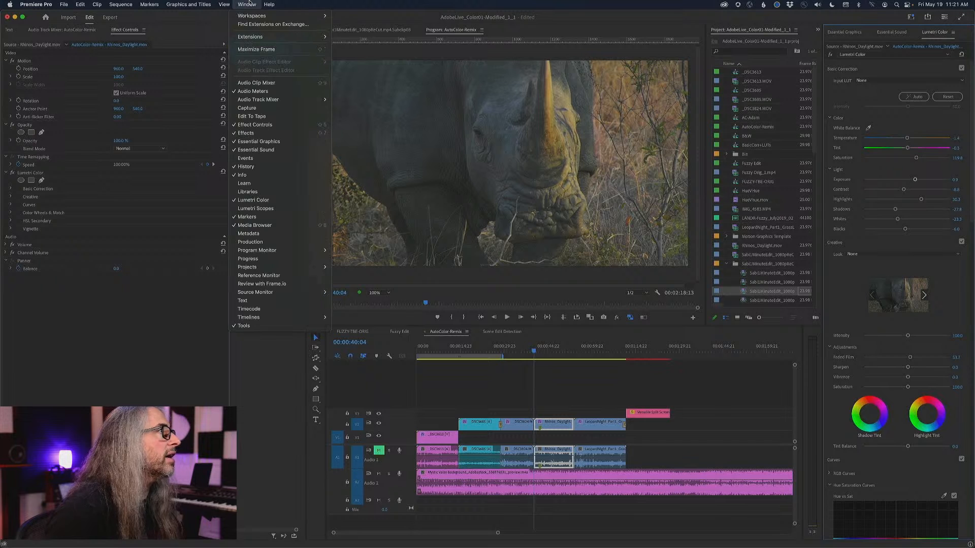
pyautogui.click(269, 208)
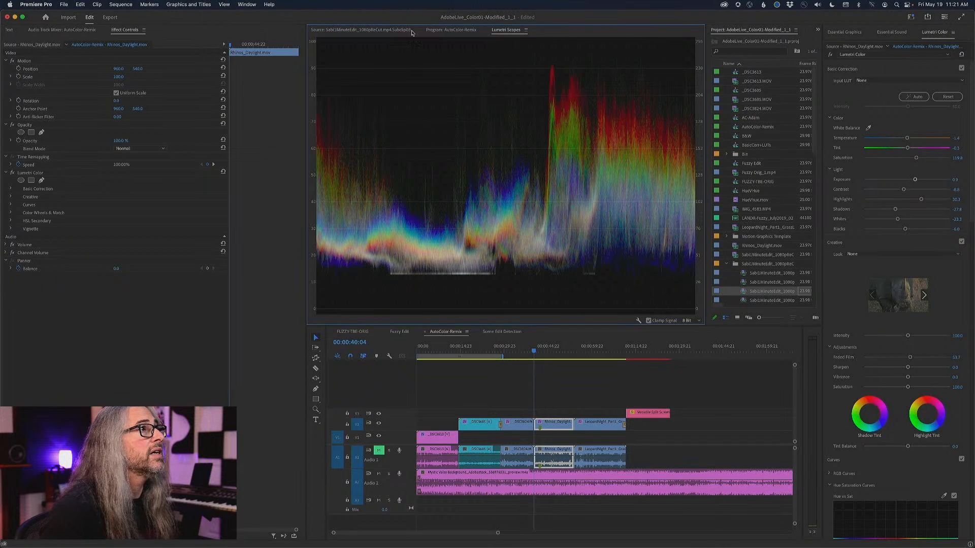
pyautogui.click(447, 30)
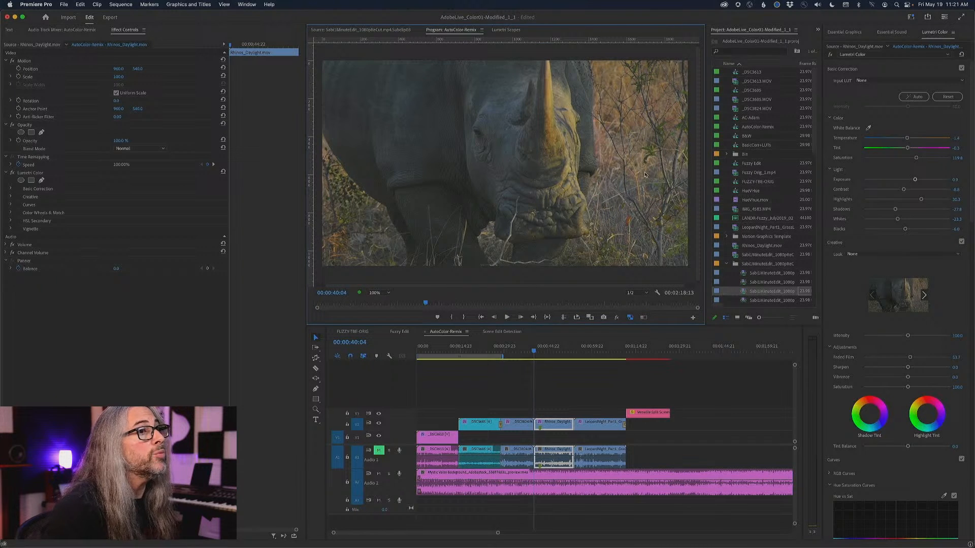
# Raise the rhino clip's basic Saturation to about 130 and look over the Hue Saturation Curves.
pyautogui.moveTo(912, 160); pyautogui.dragTo(920, 160)
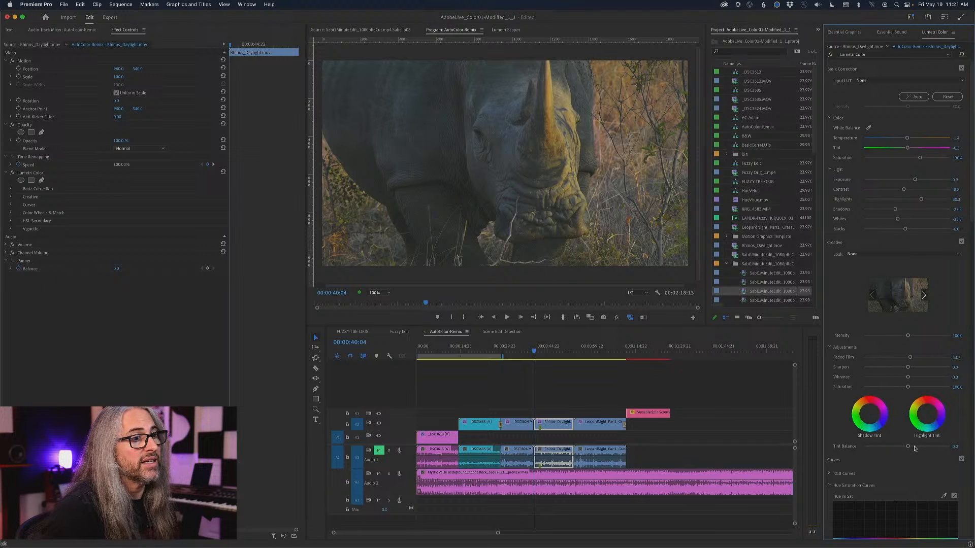
pyautogui.scroll(-10, 915, 448)
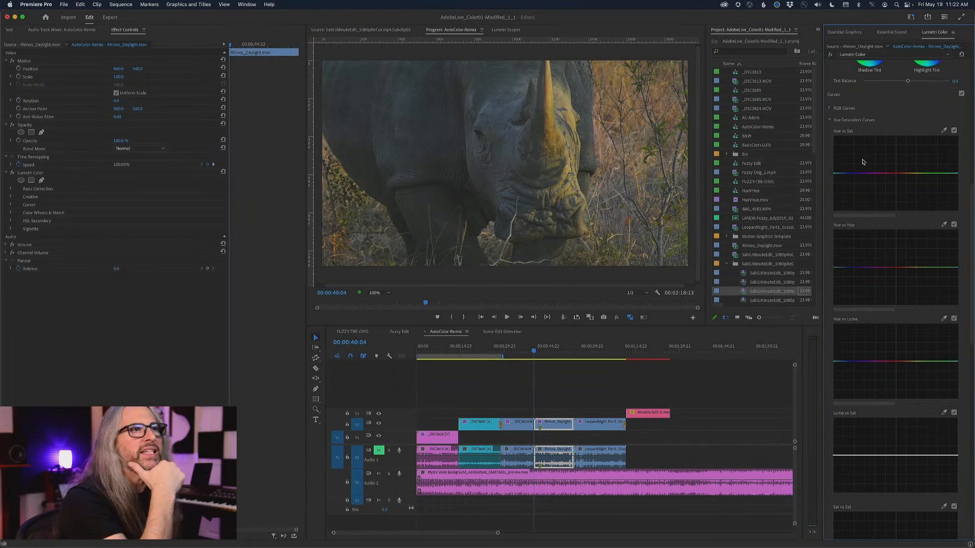
pyautogui.scroll(10, 881, 172)
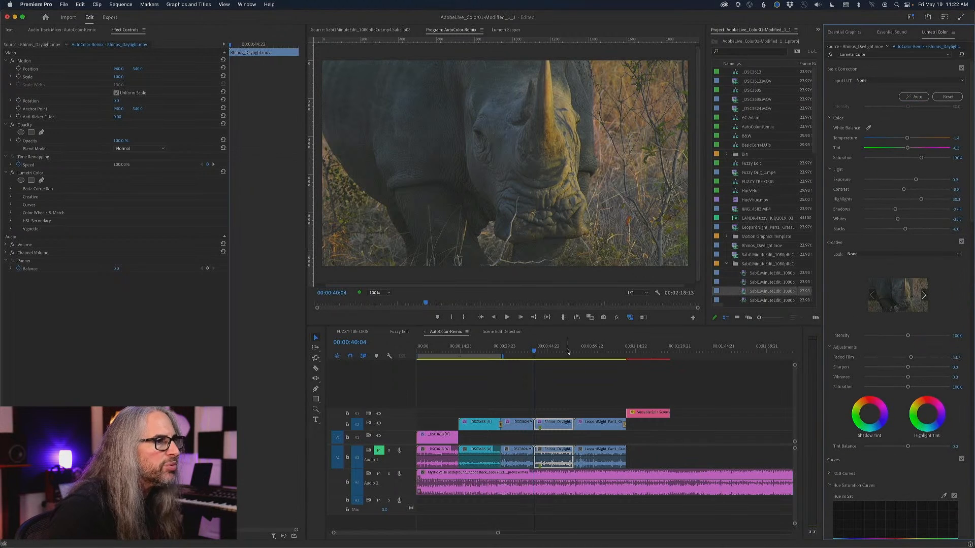
# Mute the Audio 2 music track and play the opening of the night leopard clip to 00:00:55:20.
pyautogui.click(595, 354)
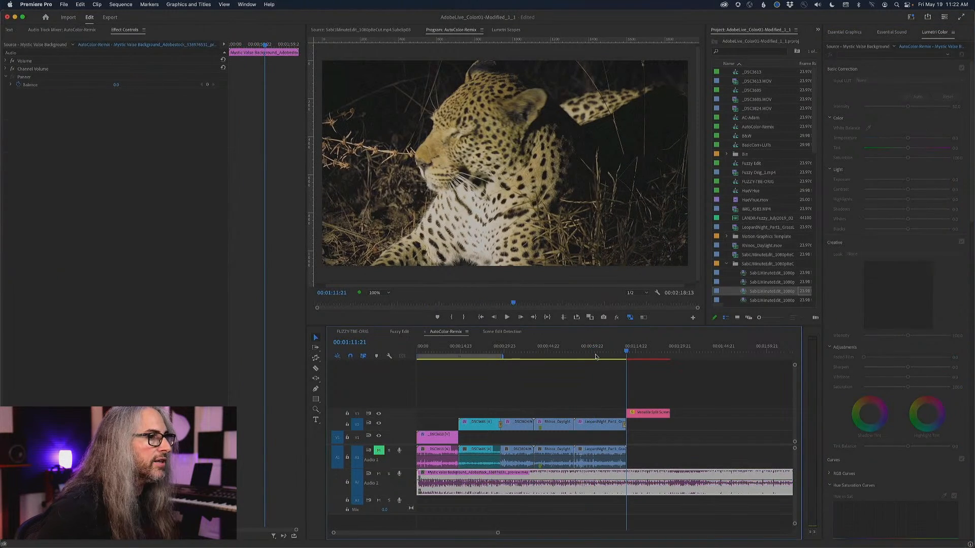
pyautogui.press('Up')
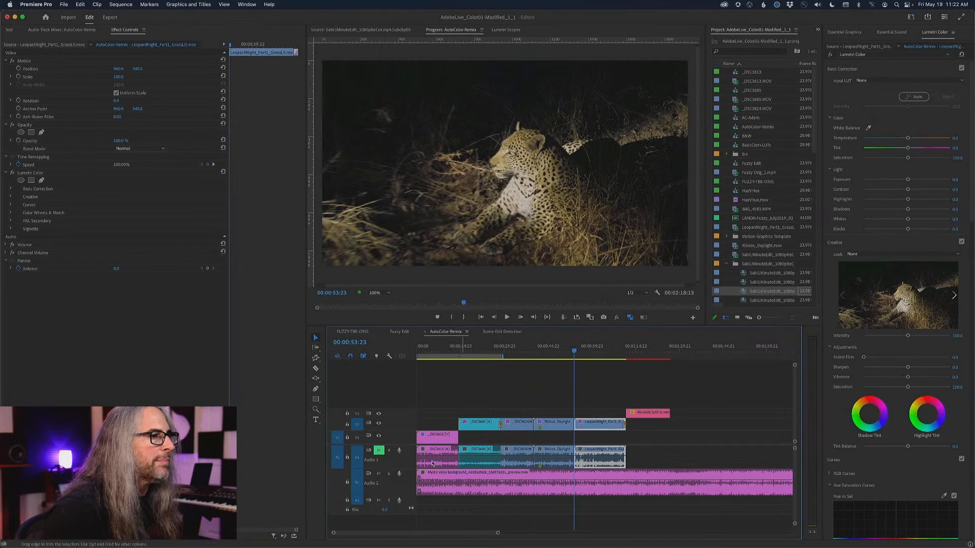
pyautogui.click(378, 474)
pyautogui.press('space')
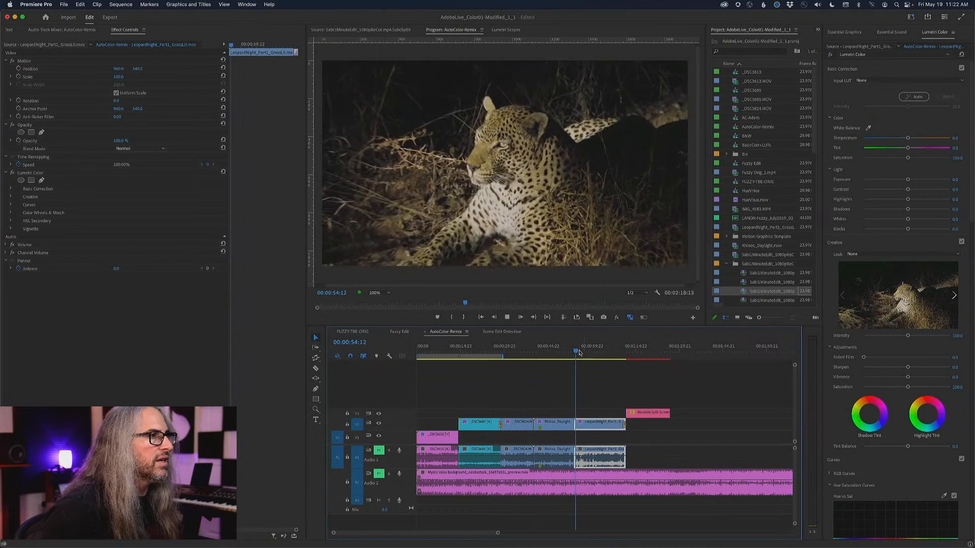
pyautogui.press('space')
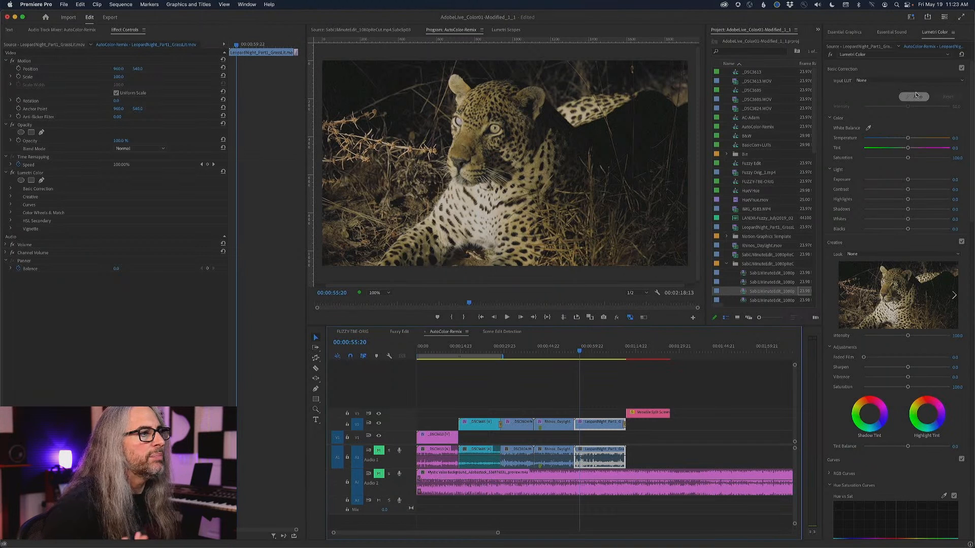
# Apply Lumetri's Auto correction to the night leopard clip and tint its shadows slightly reddish at 00:01:09:10.
pyautogui.click(917, 96)
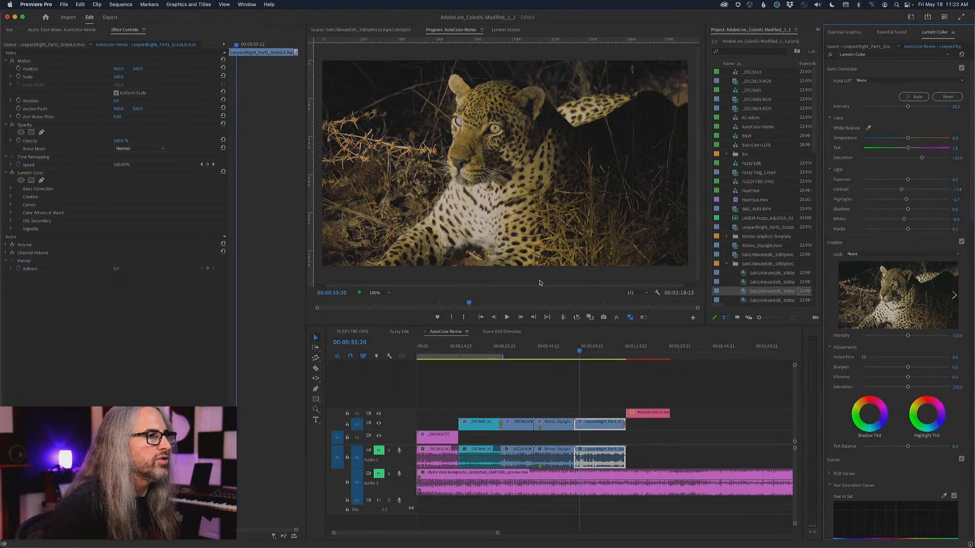
pyautogui.moveTo(579, 350); pyautogui.dragTo(620, 355)
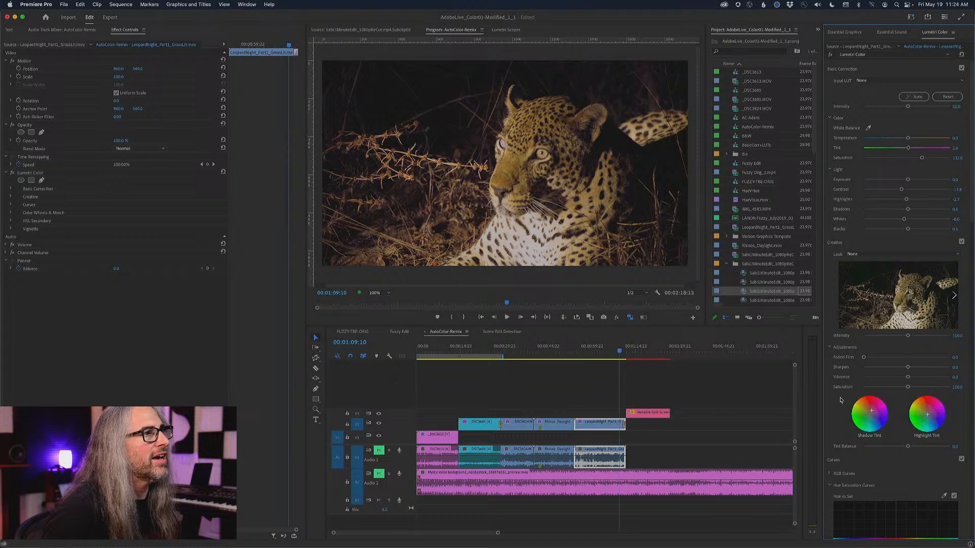
# Raise the leopard clip's Faded Film to about 80, checking Lumetri Scopes before and after the change.
pyautogui.click(508, 30)
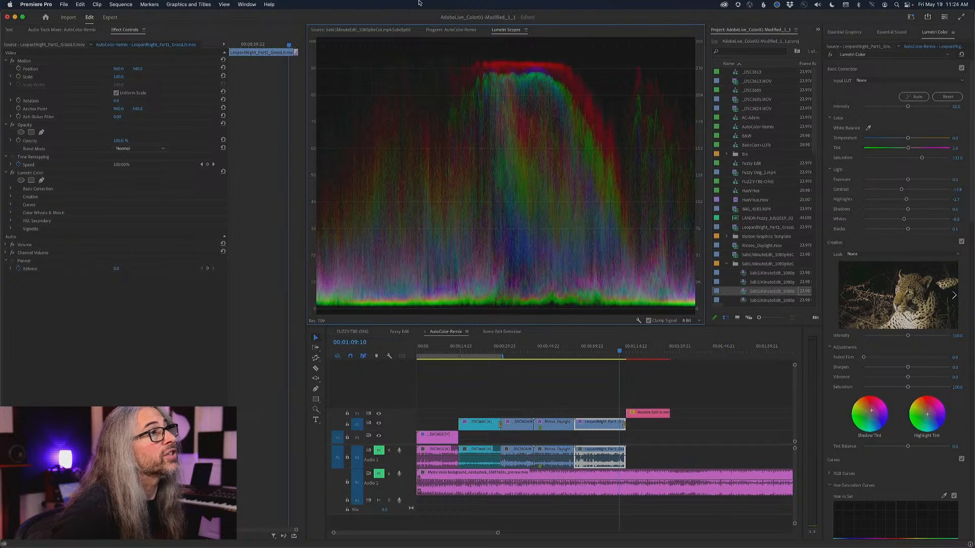
pyautogui.click(466, 30)
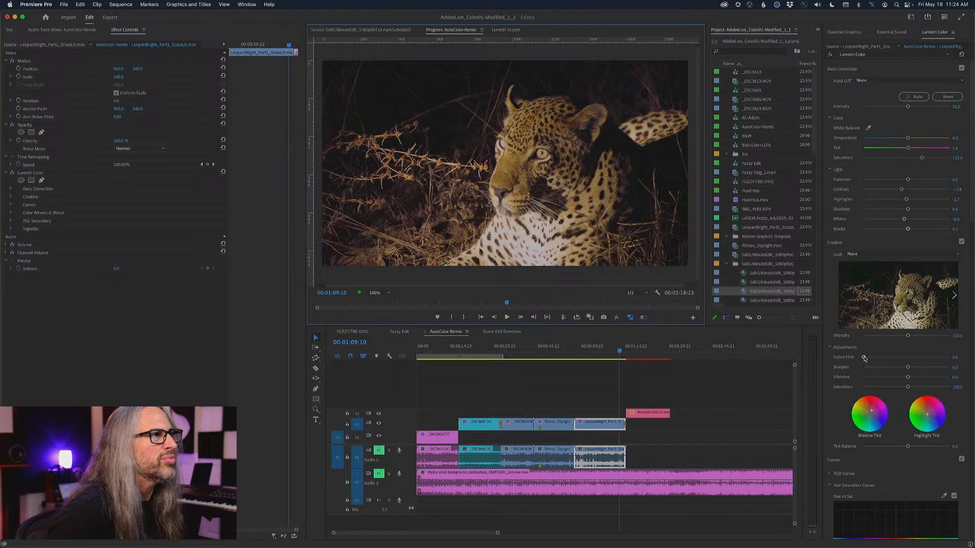
pyautogui.moveTo(864, 359); pyautogui.dragTo(932, 358)
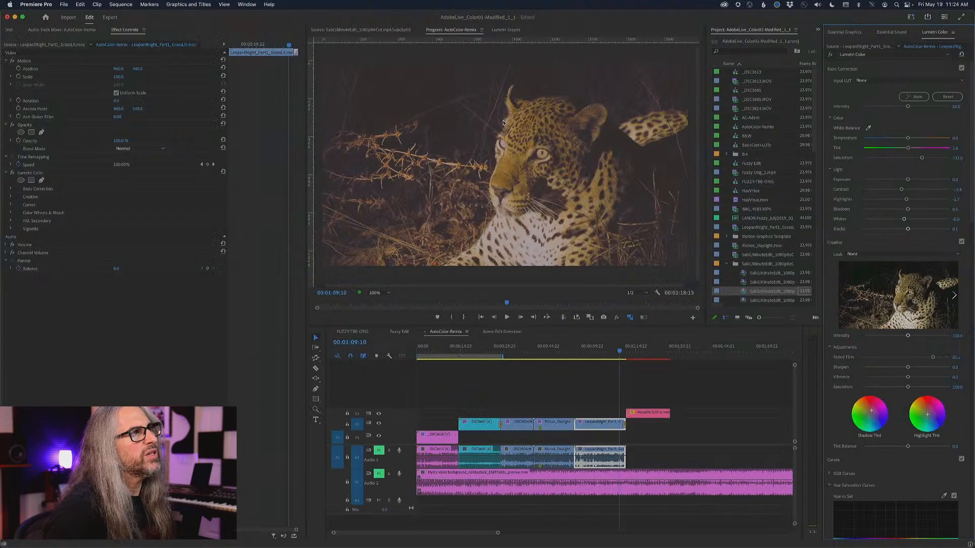
pyautogui.click(509, 30)
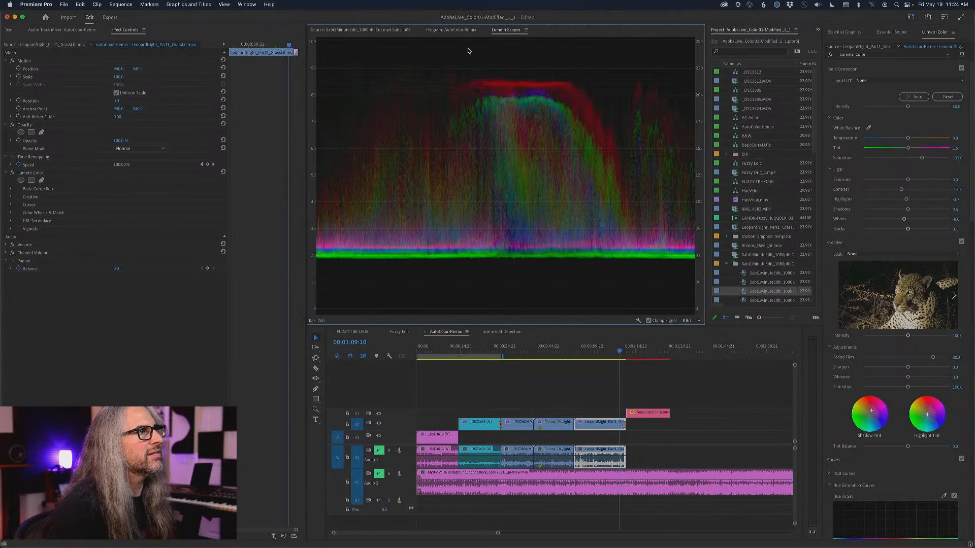
pyautogui.click(453, 30)
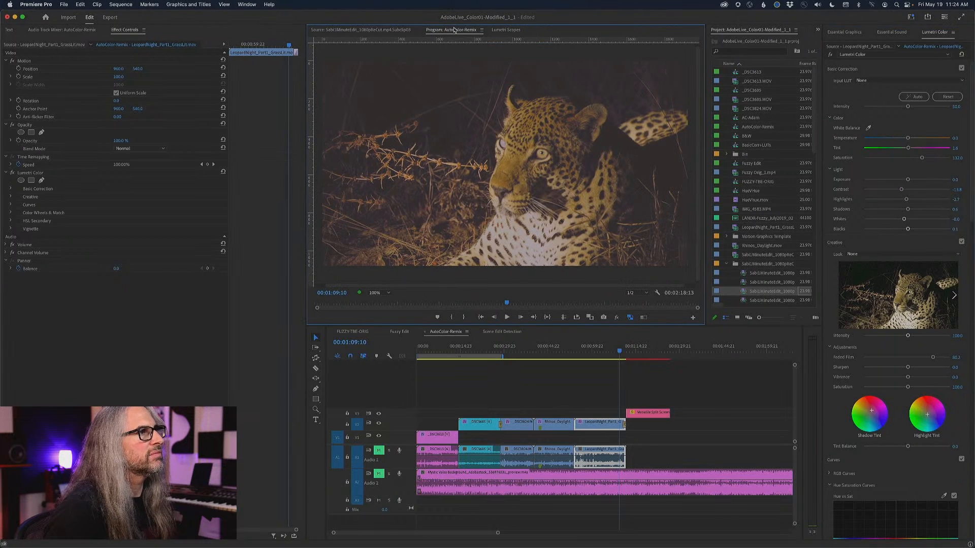
# Toggle the leopard clip's Lumetri Color effect off and on to compare it with the original footage.
pyautogui.click(830, 54)
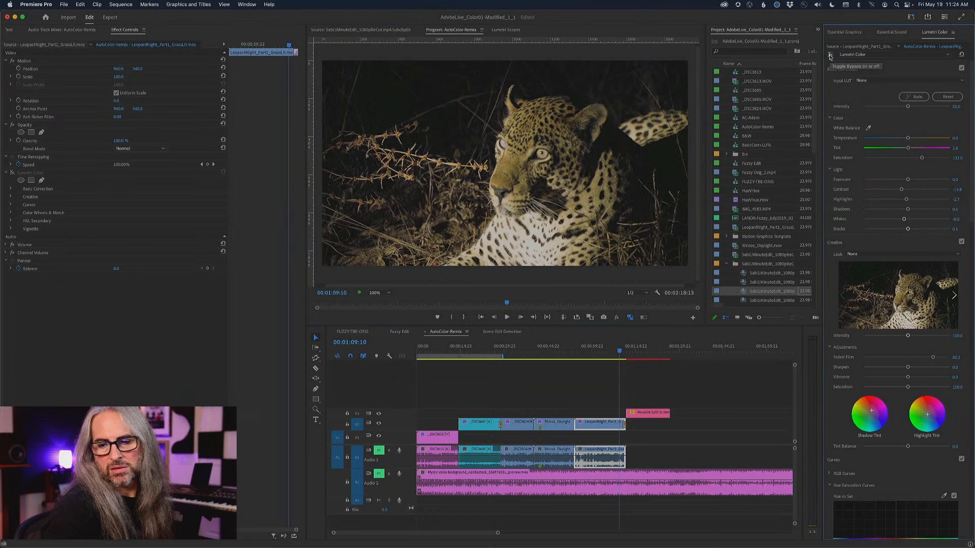
pyautogui.click(830, 55)
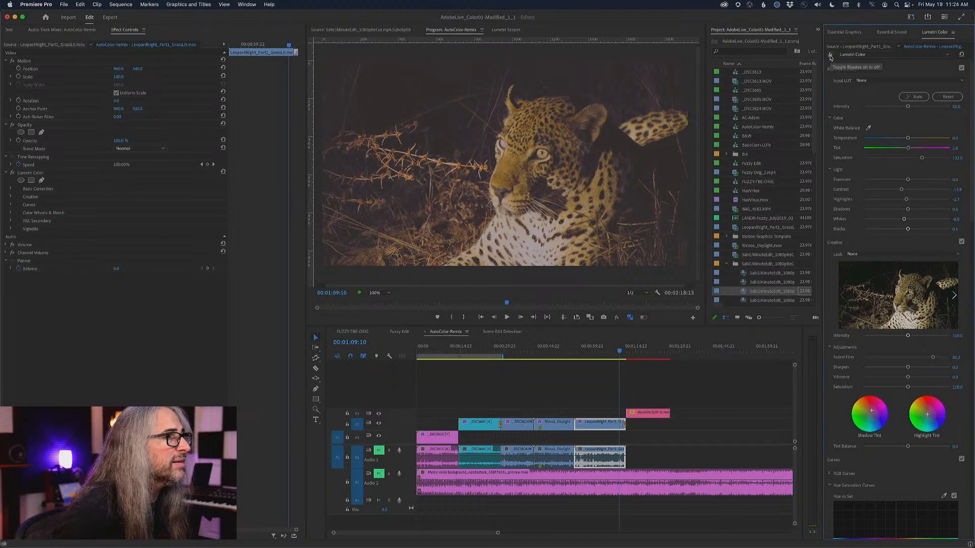
pyautogui.click(831, 55)
pyautogui.click(831, 56)
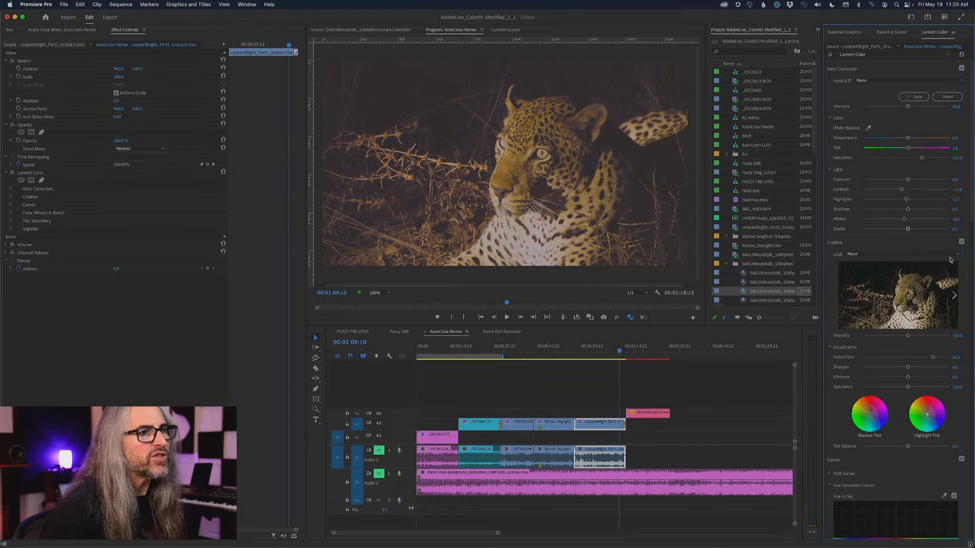
# Collapse the Basic Correction and Curves sections and turn on Comparison View for color matching.
pyautogui.click(837, 71)
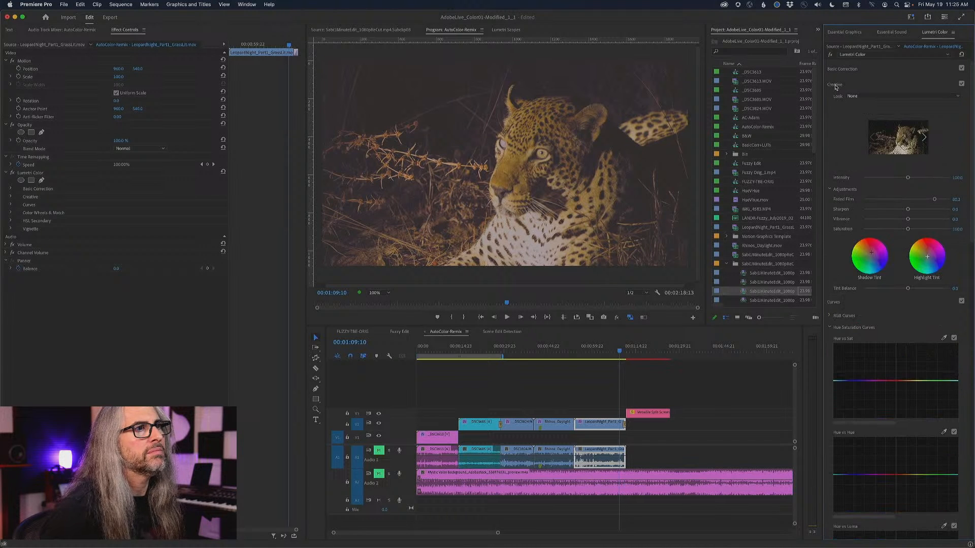
pyautogui.click(845, 302)
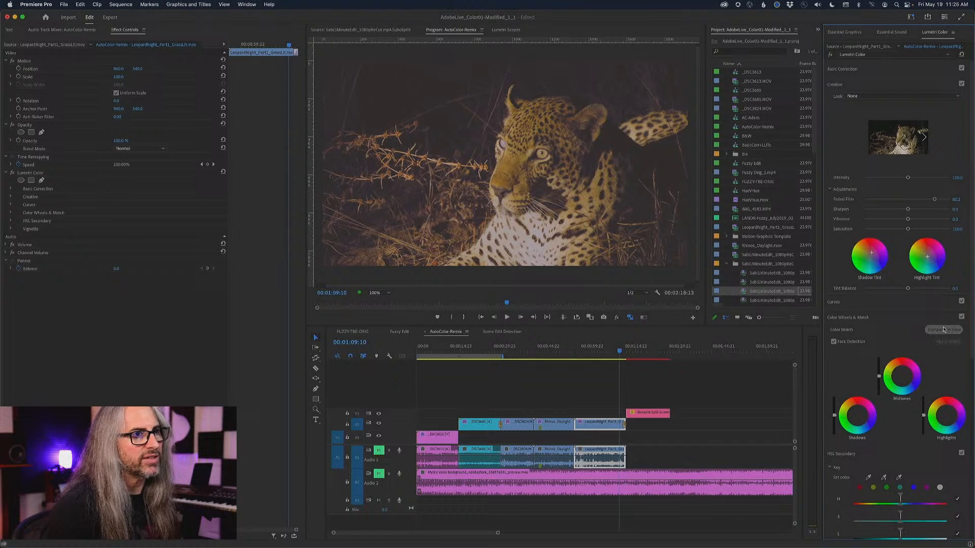
pyautogui.click(959, 329)
# Match the sunset tree shot at 00:00:23:12 to the elephant reference frame at 00:00:11:00, with Face Detection off.
pyautogui.moveTo(618, 349); pyautogui.dragTo(485, 354)
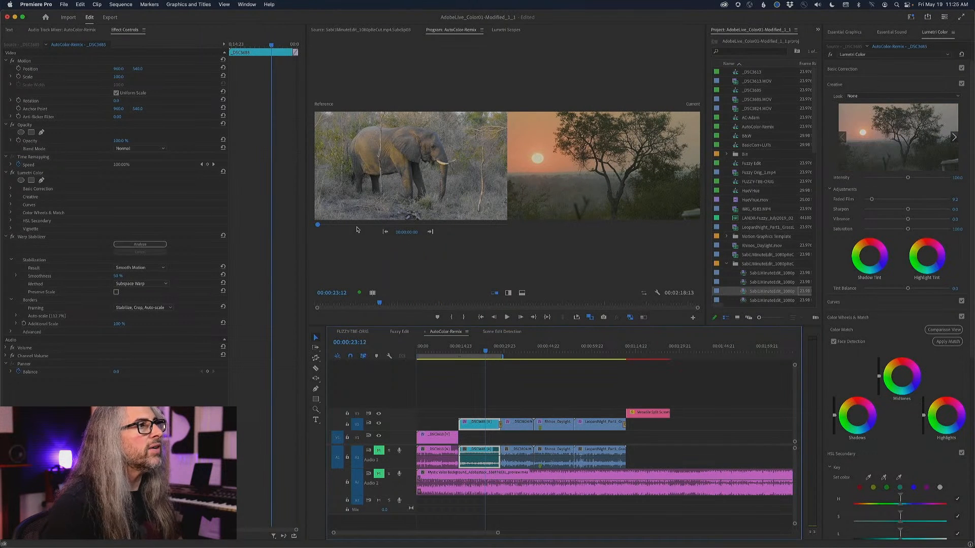
pyautogui.moveTo(319, 227)
pyautogui.mouseDown()
pyautogui.moveTo(368, 227)
pyautogui.moveTo(333, 227)
pyautogui.mouseUp()
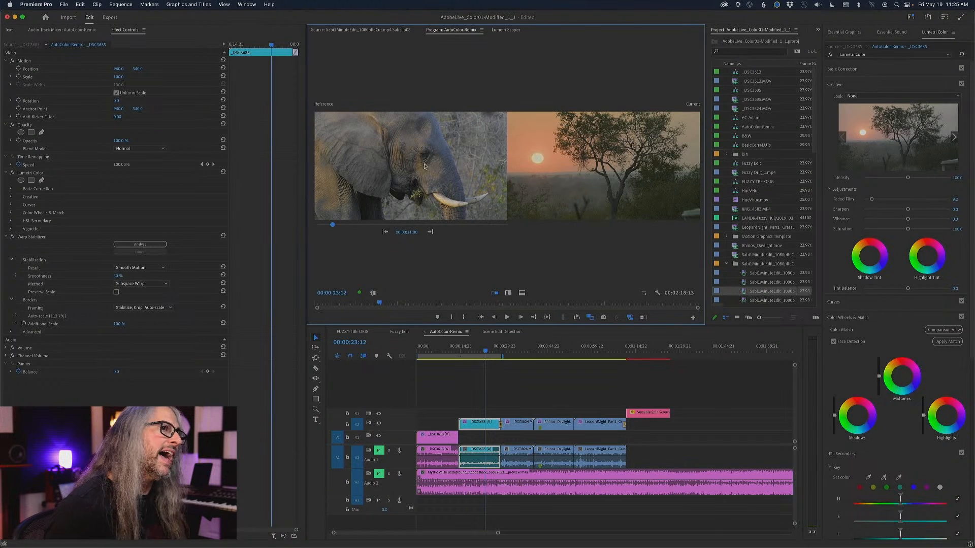
pyautogui.click(834, 342)
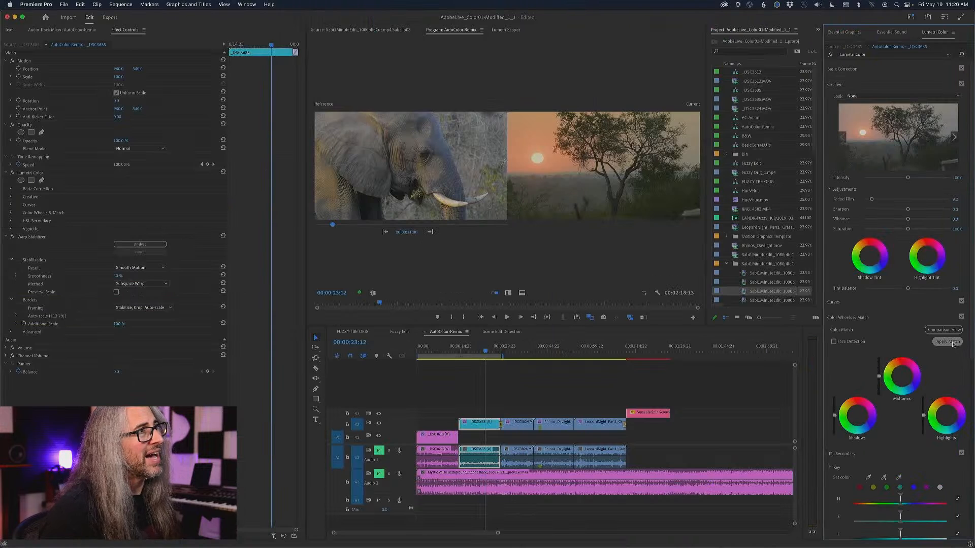
pyautogui.click(948, 341)
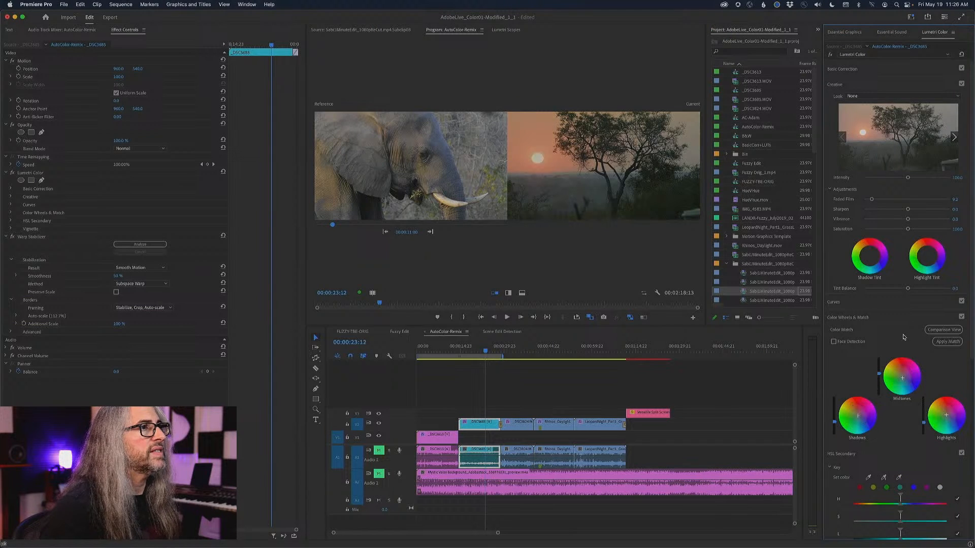
# Toggle Lumetri Color off and on for the matched sunset shot to compare the colors.
pyautogui.click(831, 54)
pyautogui.click(831, 54)
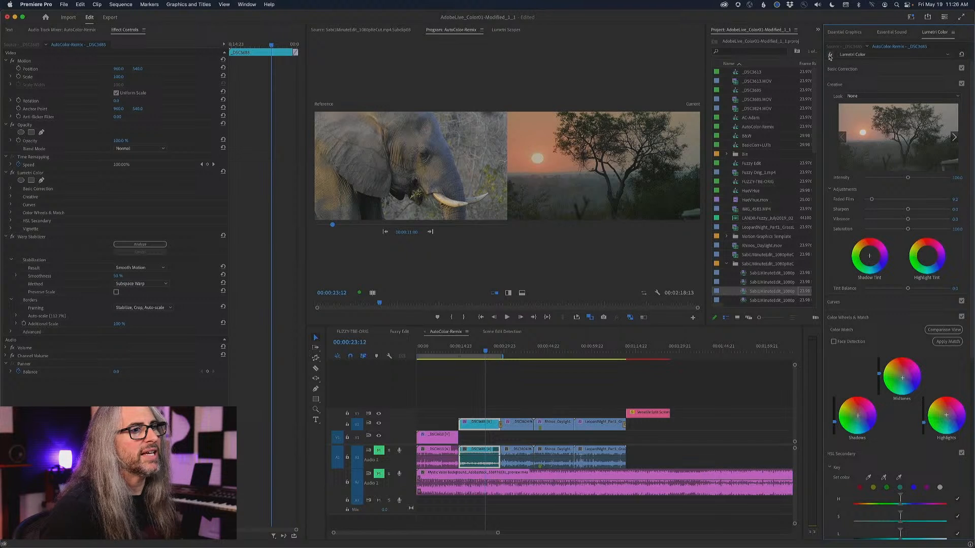
pyautogui.click(830, 55)
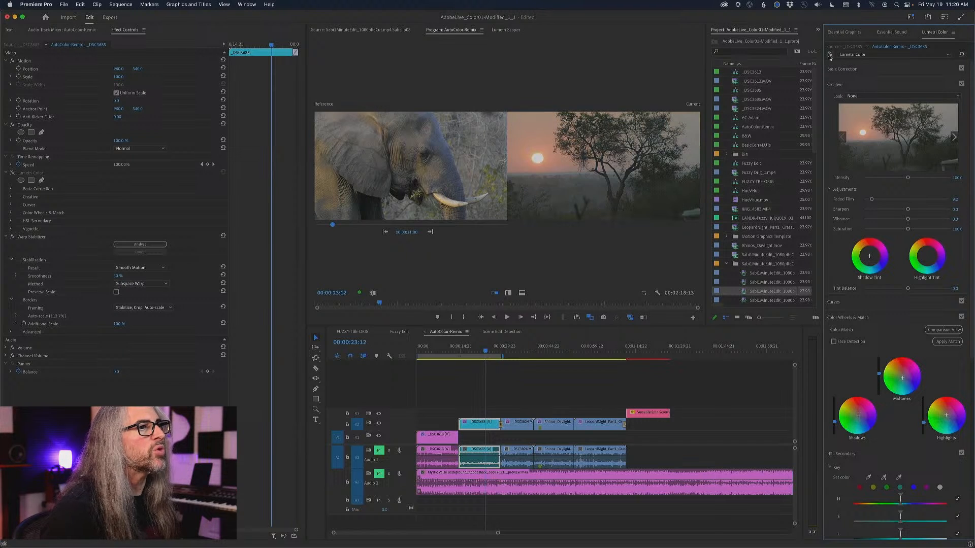
pyautogui.click(830, 54)
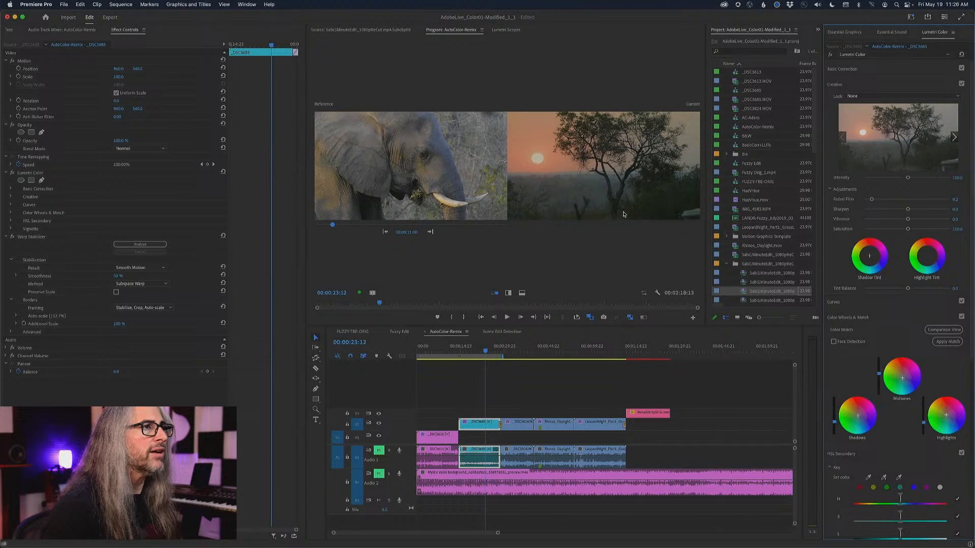
# Compare the elephant and sunset shots in a maximized program view with Lumetri Color on and off, and leave the effect enabled.
pyautogui.press('`')
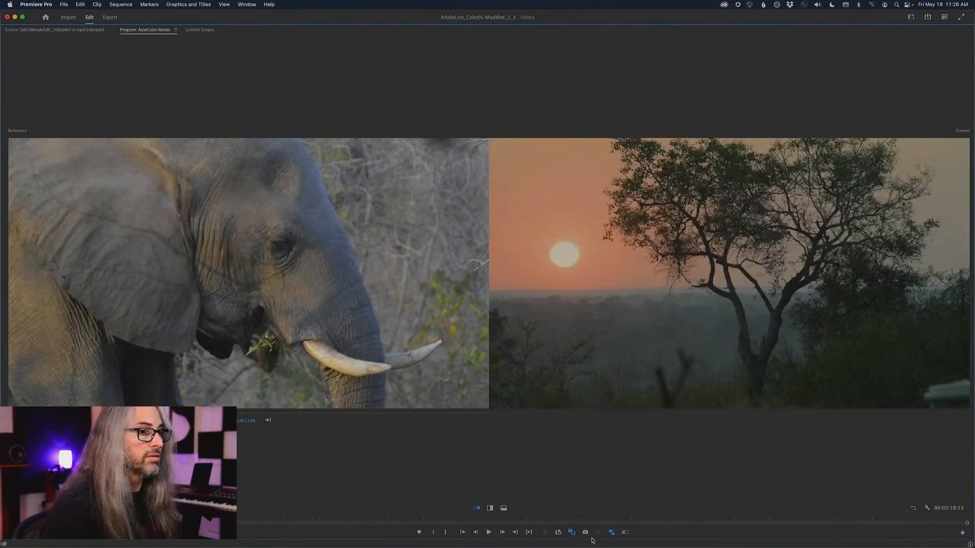
pyautogui.press('`')
pyautogui.click(830, 56)
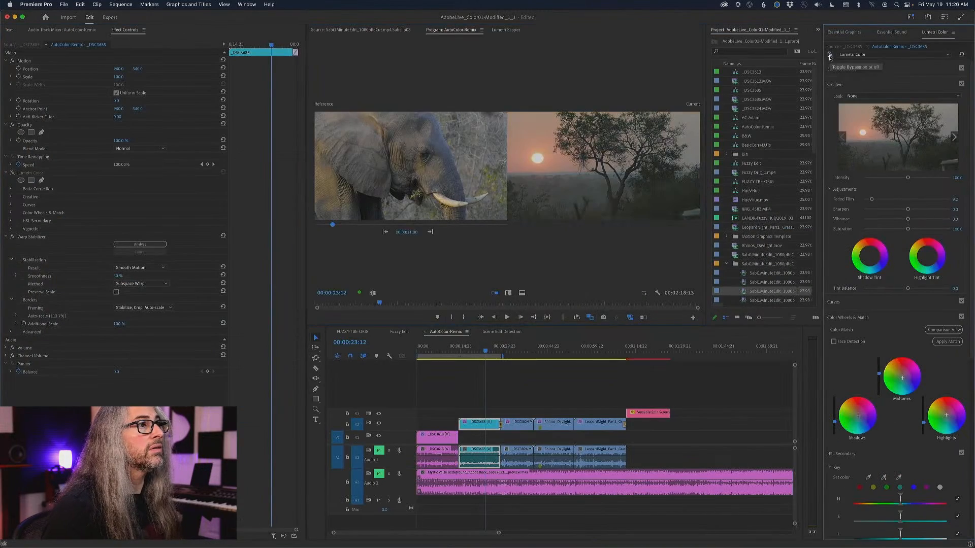
pyautogui.press('`')
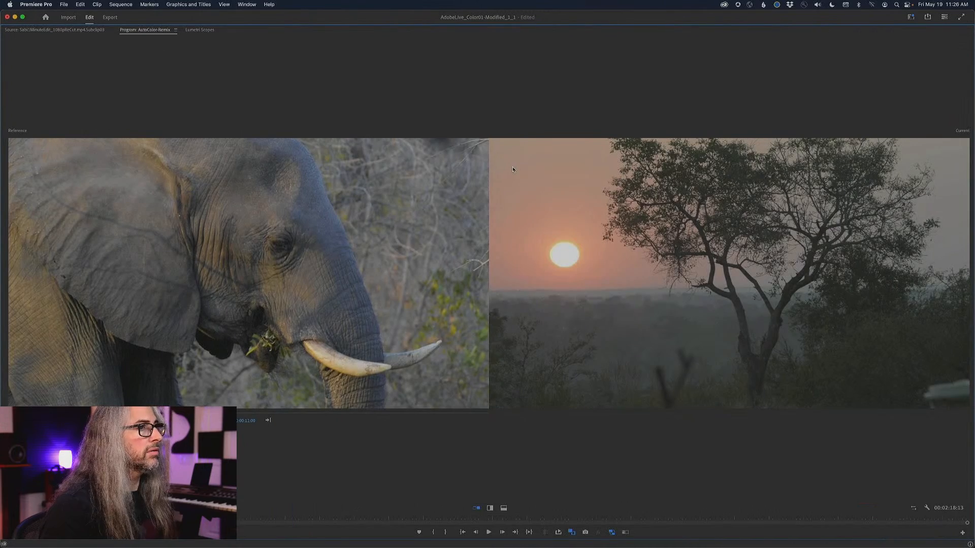
pyautogui.press('`')
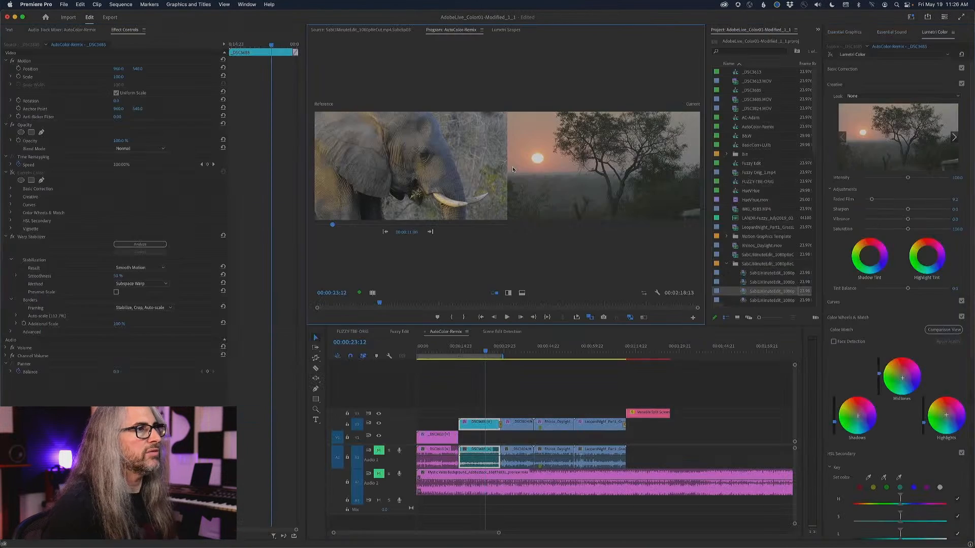
pyautogui.click(833, 54)
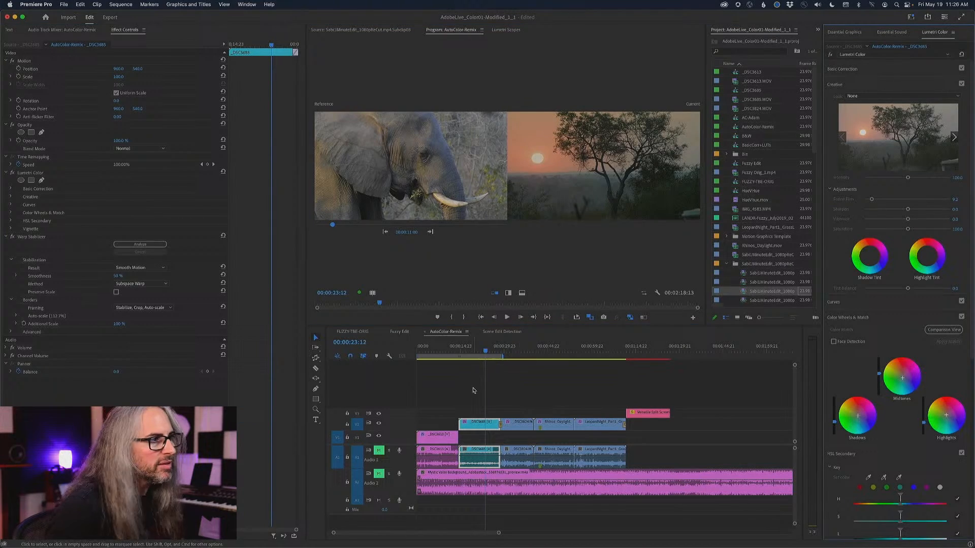
# Apply a color match from the elephant reference to the leopard shot at 00:00:58:11, with Face Detection off.
pyautogui.moveTo(485, 352); pyautogui.dragTo(586, 351)
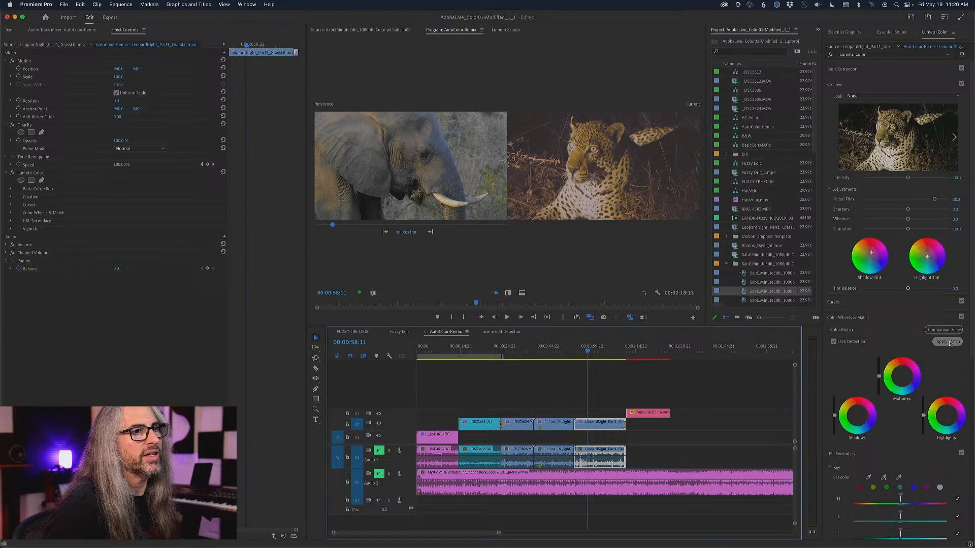
pyautogui.click(834, 341)
pyautogui.click(938, 343)
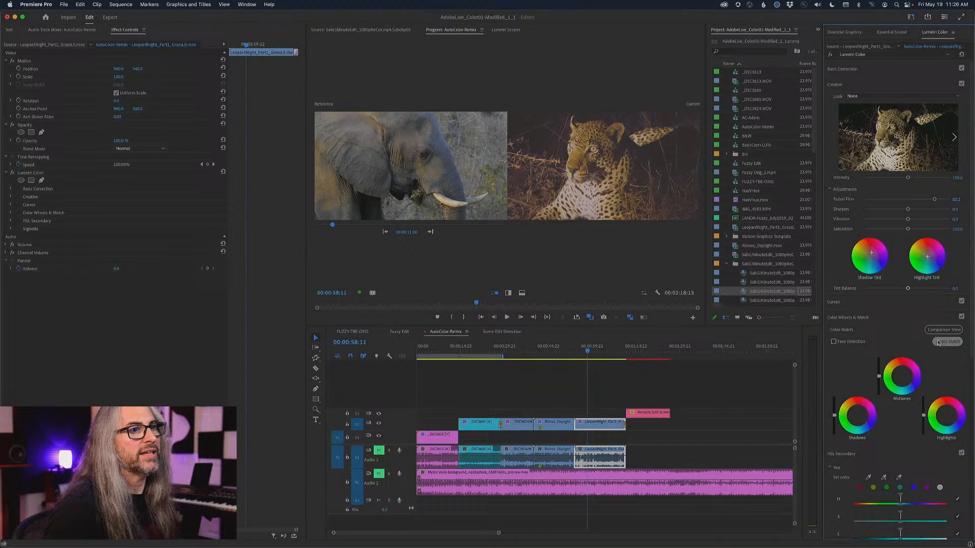